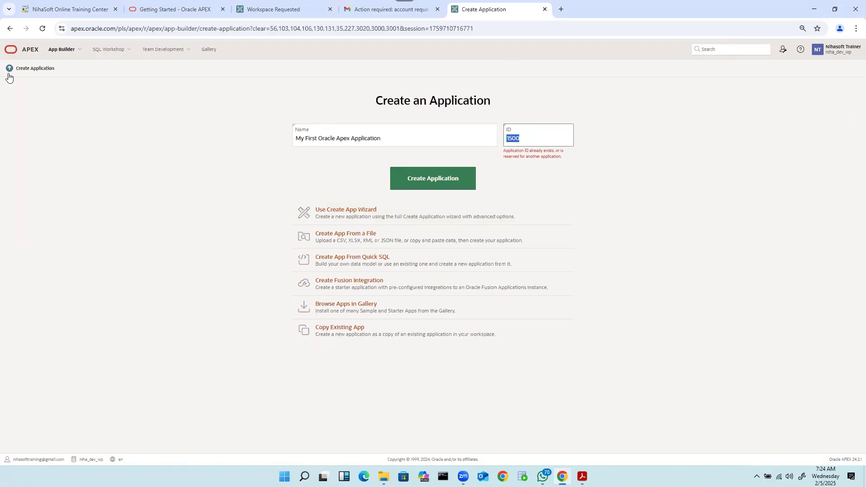
- Start the application creation afresh, name it "My First Apex Application", keep the suggested ID, and create the application
left_click(9, 68)
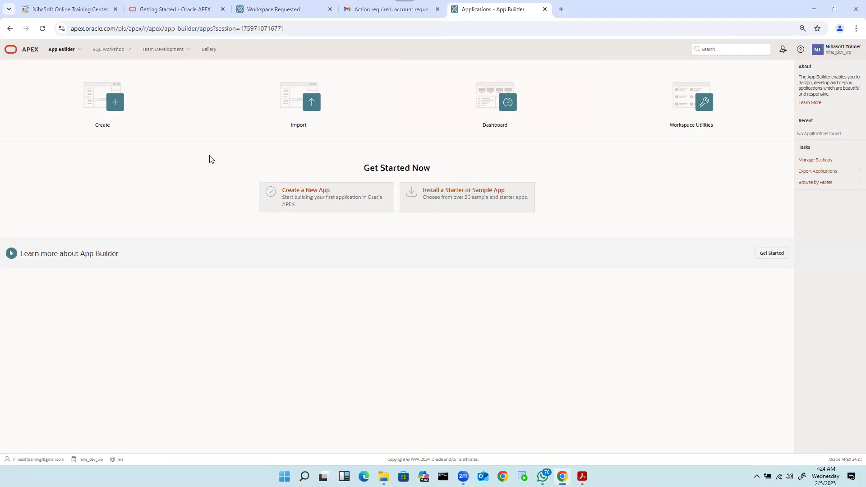
left_click(105, 101)
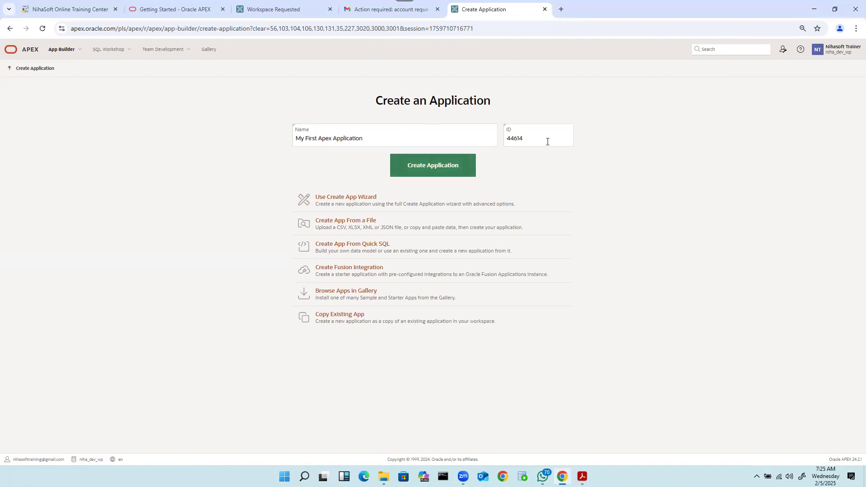
left_click(532, 143)
left_click(440, 169)
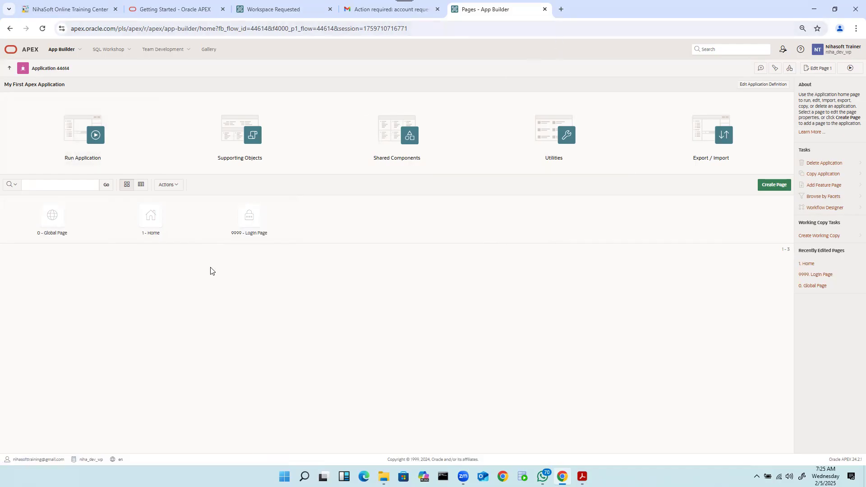
- Run the new application to view its login page, and show the workspace's application list as a report
left_click(85, 127)
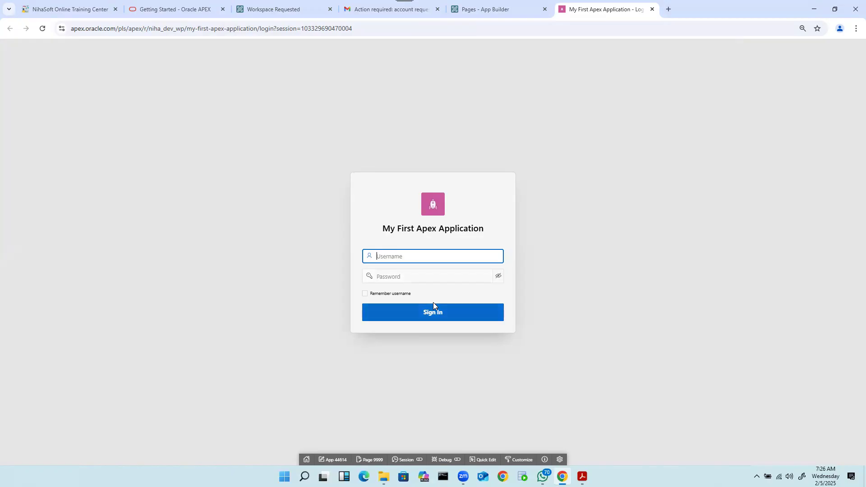
left_click(483, 9)
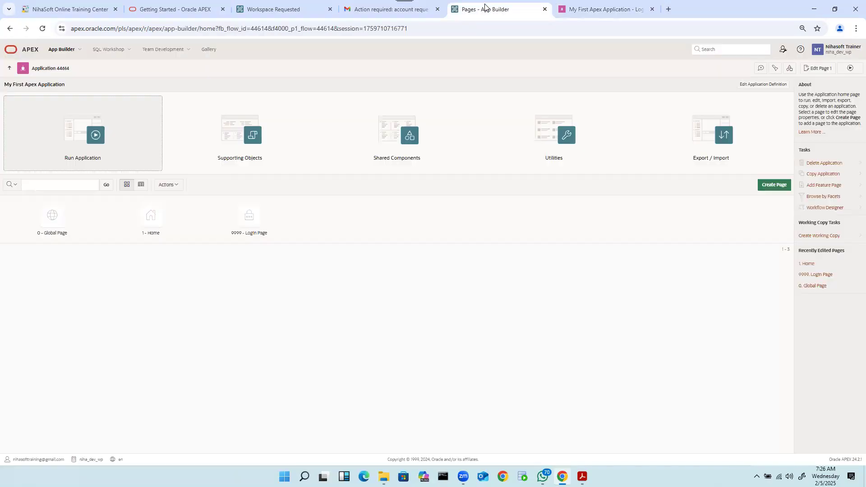
left_click(59, 54)
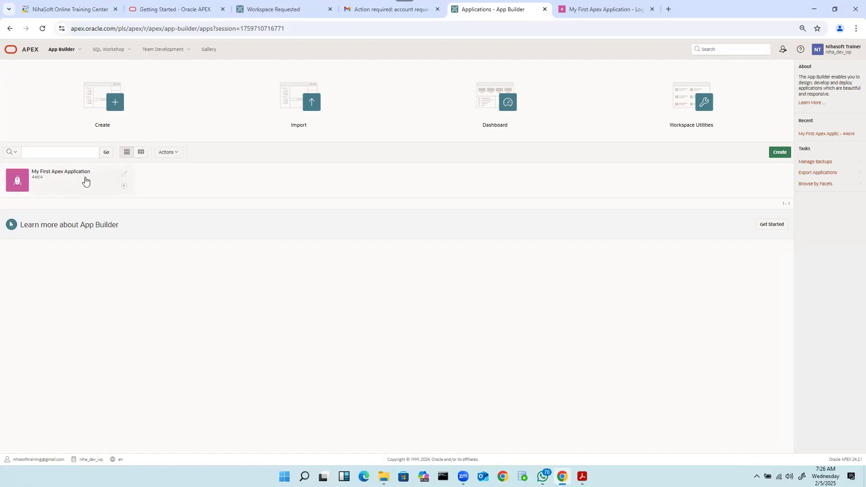
left_click(141, 153)
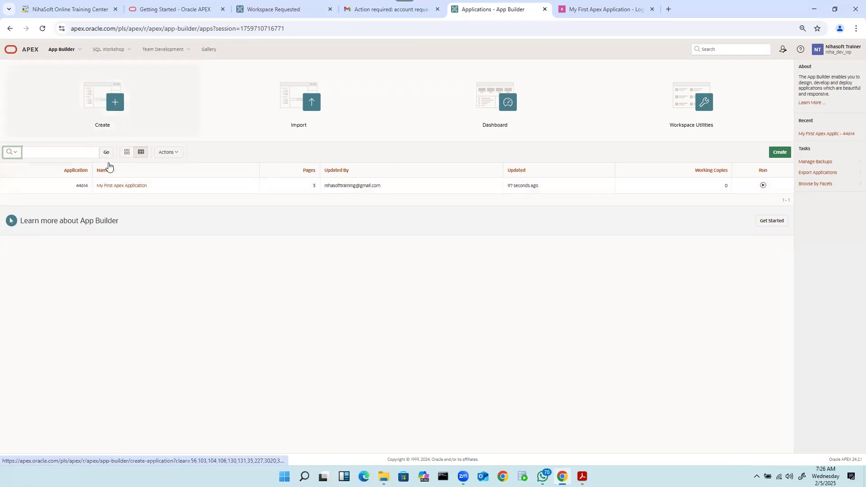
- Start another new application using the full Create App Wizard with advanced options
left_click(105, 101)
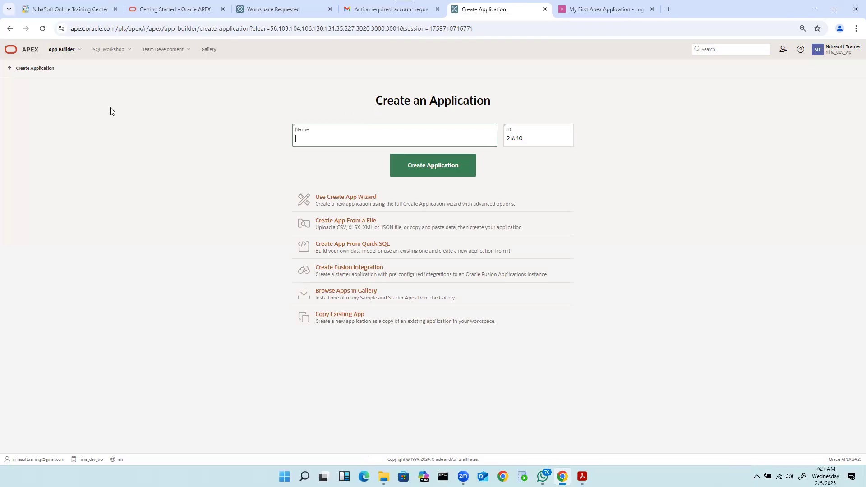
left_click(8, 70)
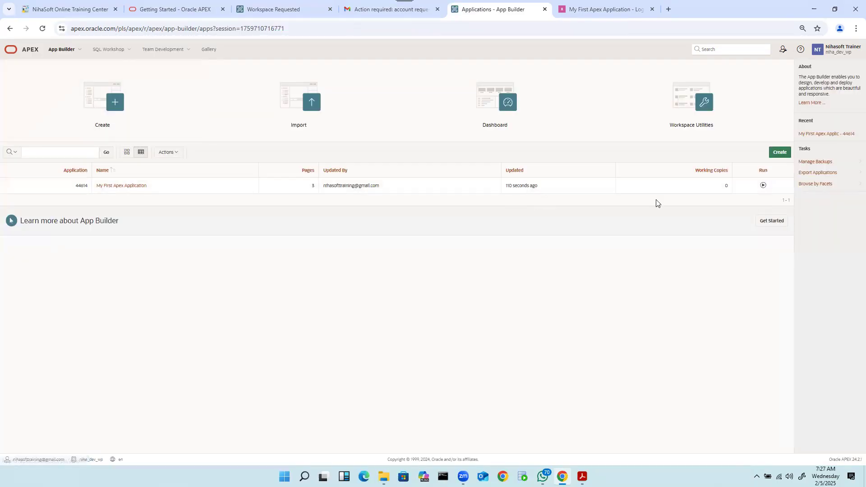
left_click(782, 153)
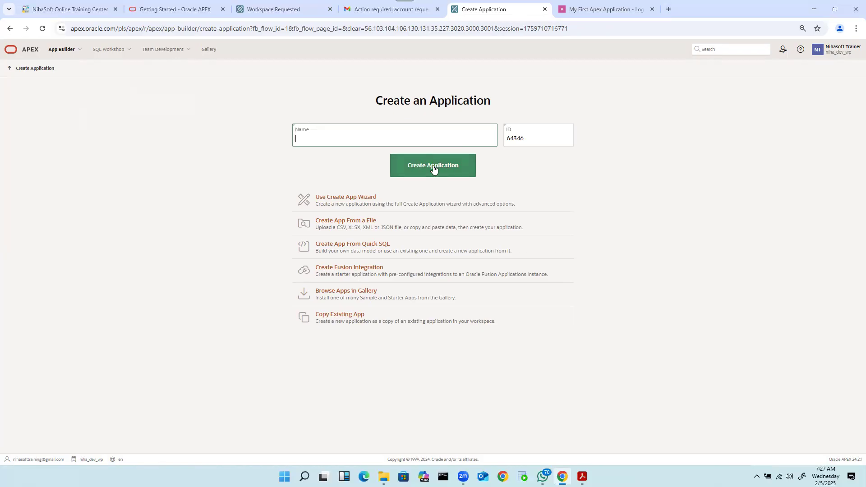
left_click(354, 200)
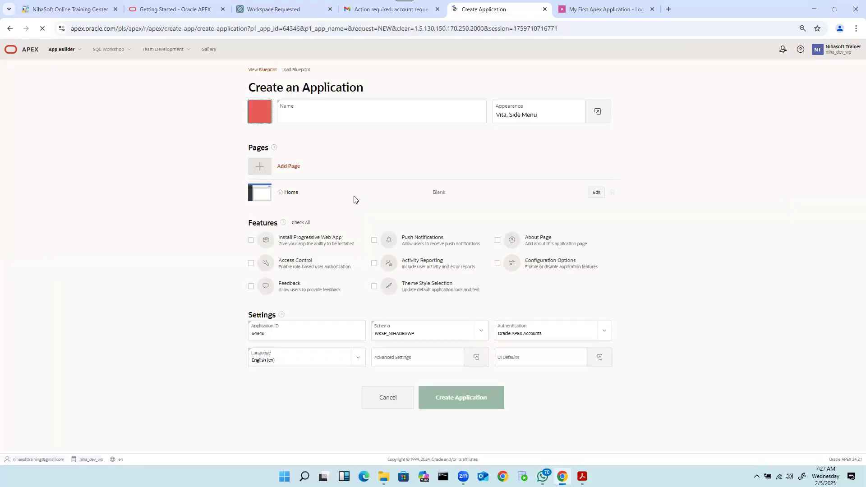
- Name the wizard's application "My First Apex Application" by copying the title from the running application's login page
left_click(261, 113)
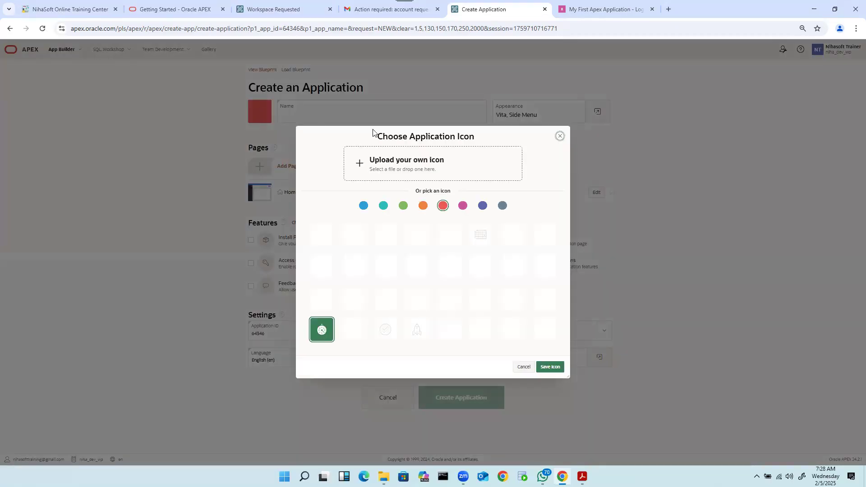
left_click(560, 136)
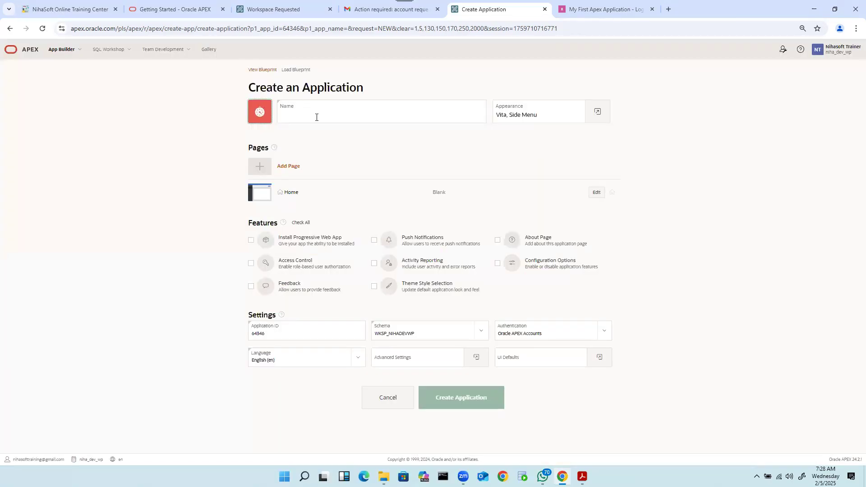
left_click(316, 116)
left_click(575, 132)
left_click(599, 10)
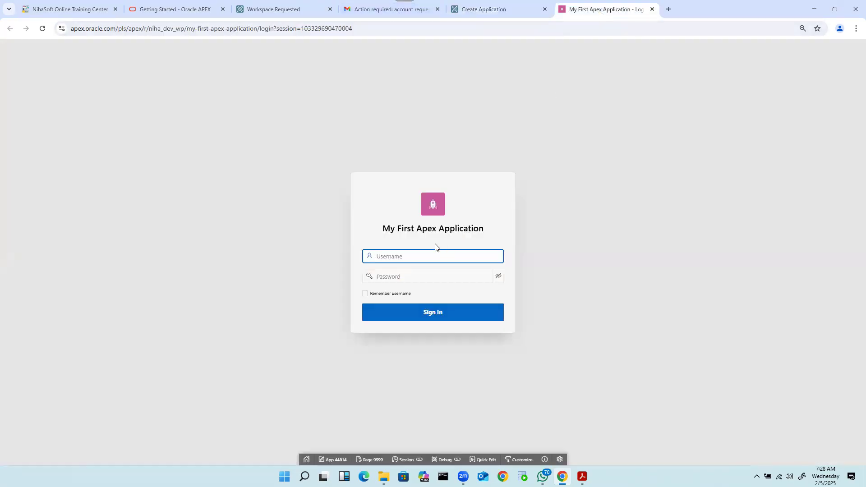
triple_click(453, 230)
key("ctrl+c")
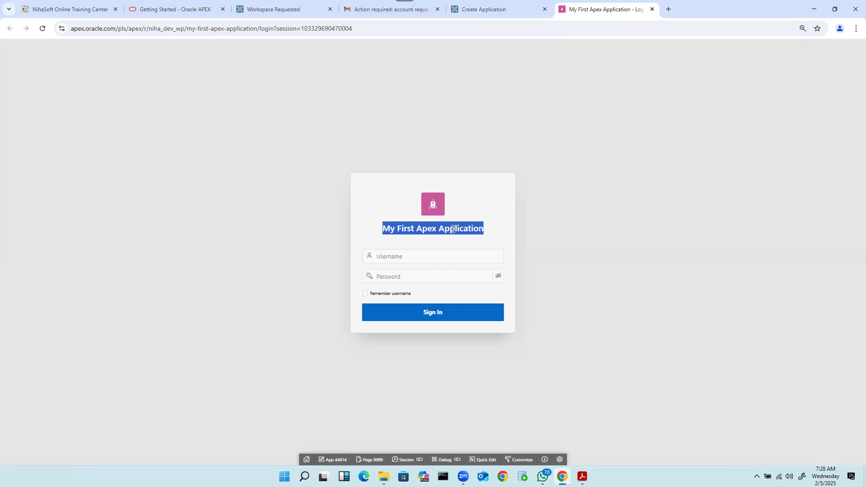
left_click(462, 9)
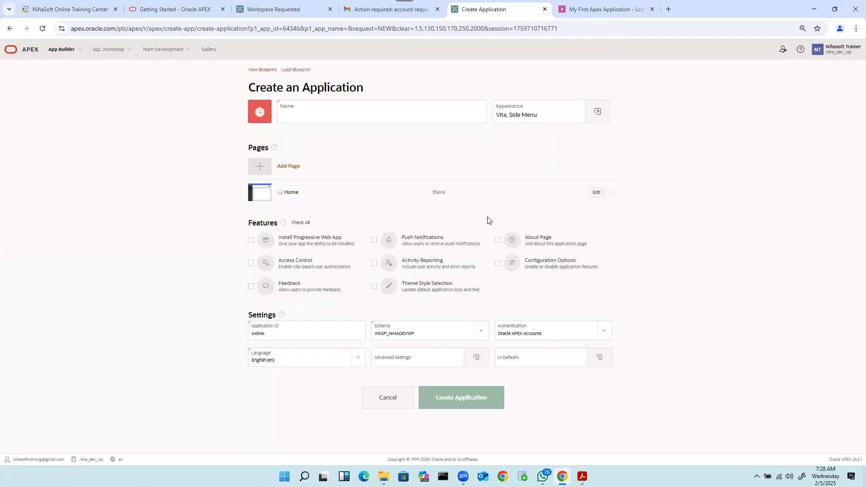
left_click(288, 113)
key("ctrl+v")
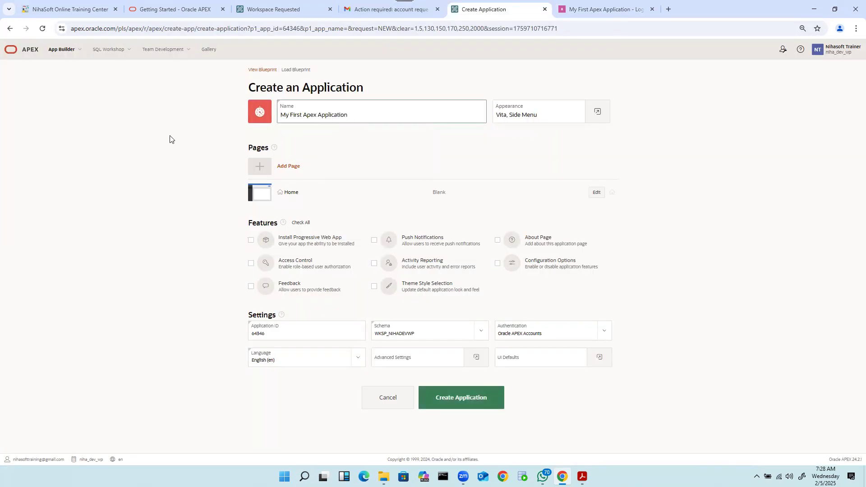
- Preview the available colours for the application icon and select the crossed-tools icon in grey
left_click(260, 112)
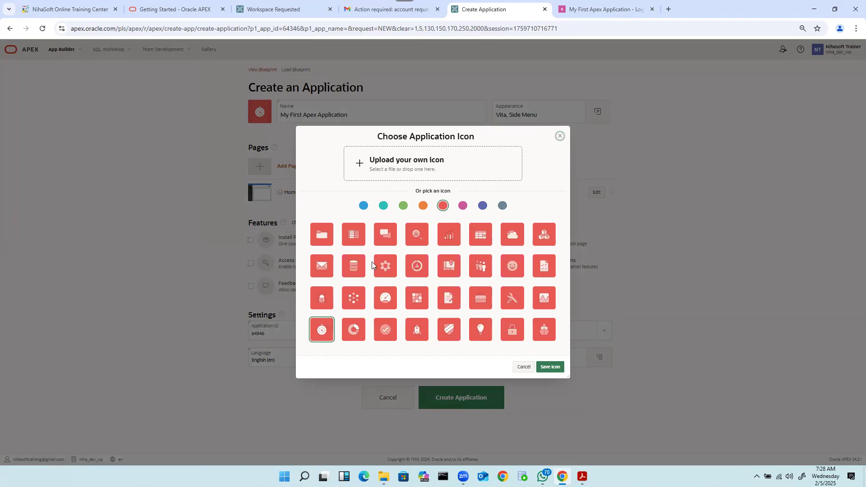
left_click(364, 206)
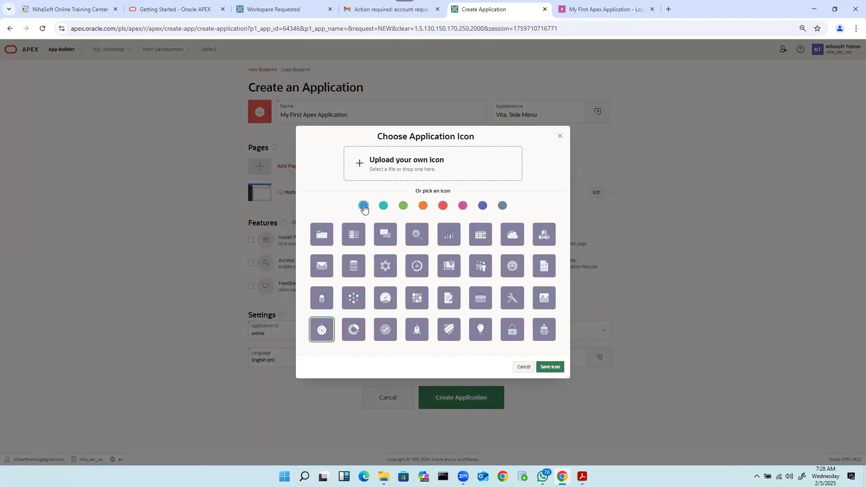
left_click(384, 210)
left_click(400, 209)
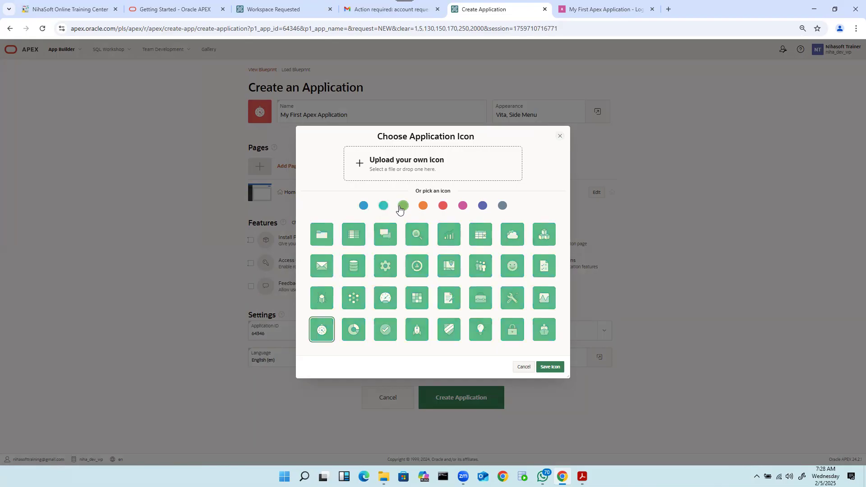
left_click(423, 207)
left_click(443, 207)
left_click(464, 207)
left_click(483, 207)
left_click(503, 207)
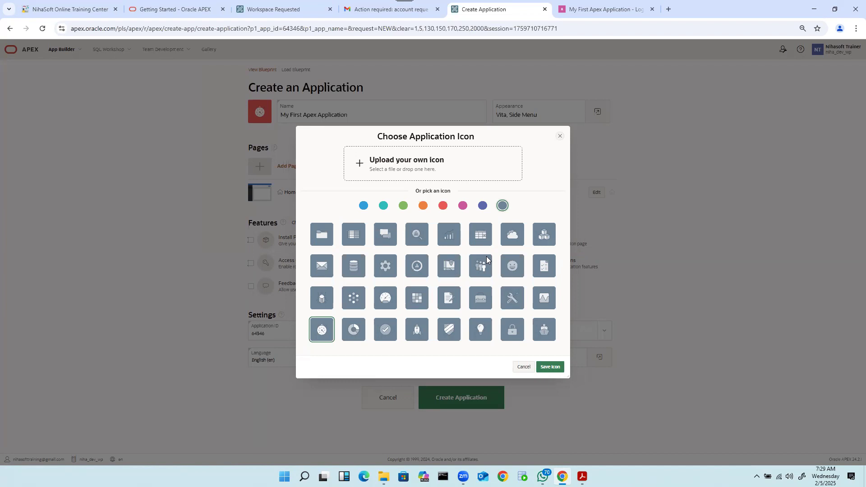
left_click(513, 296)
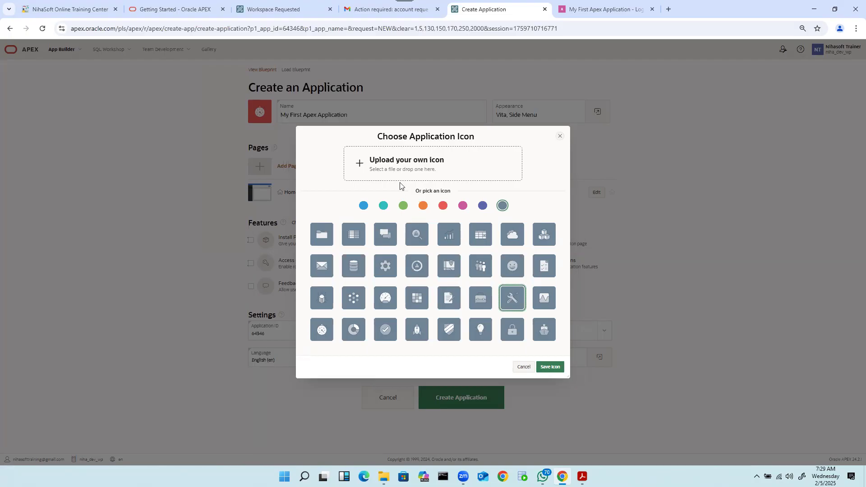
- Try uploading the 3d-house image from Downloads as a custom application icon, and close the icon chooser without saving
left_click(424, 161)
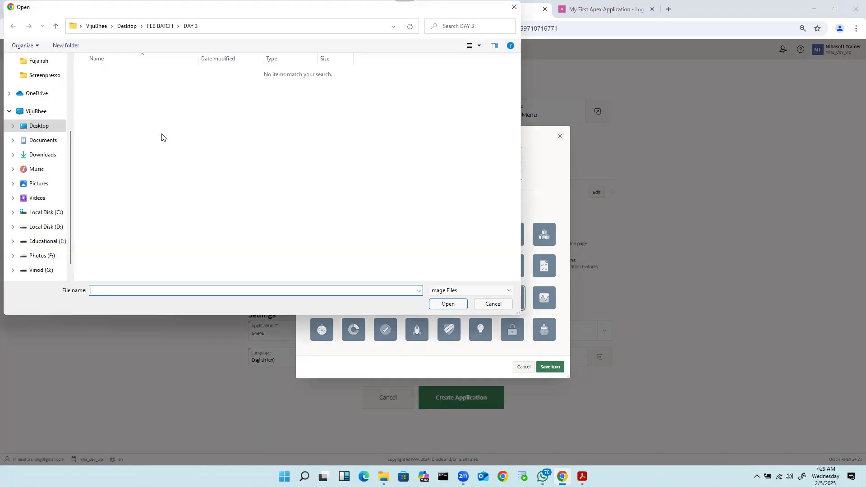
left_click(44, 154)
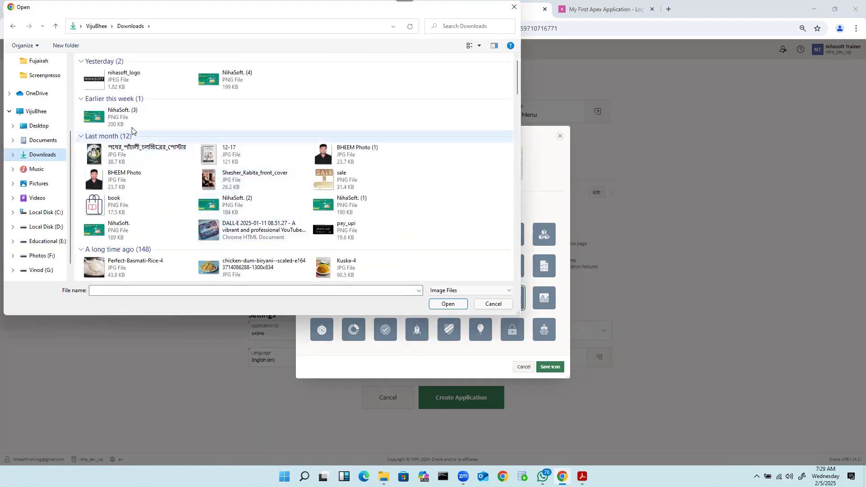
scroll(251, 139, "down", 4)
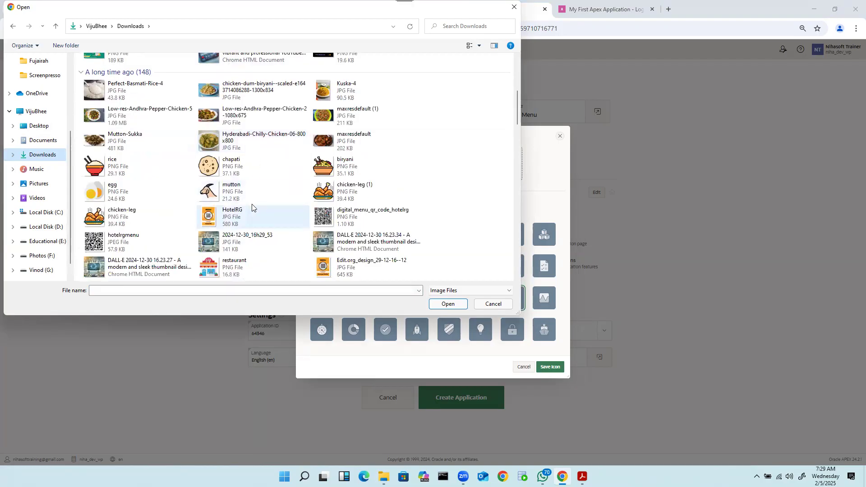
scroll(252, 207, "down", 5)
left_click(234, 146)
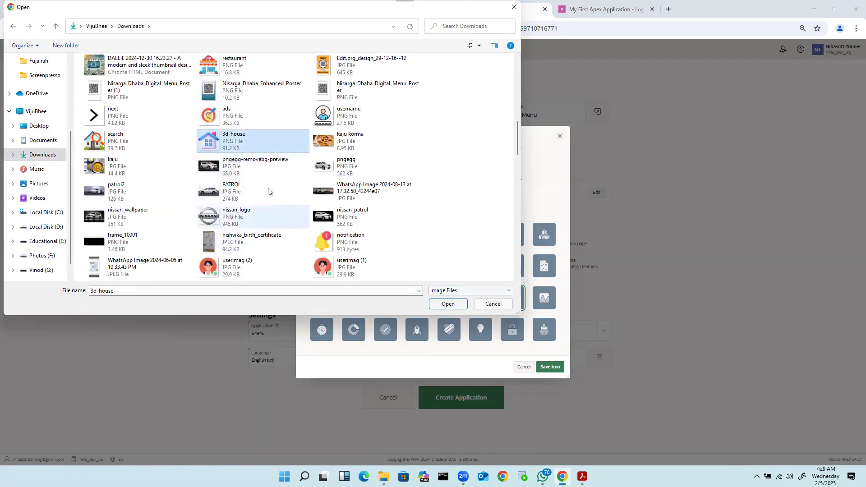
left_click(453, 305)
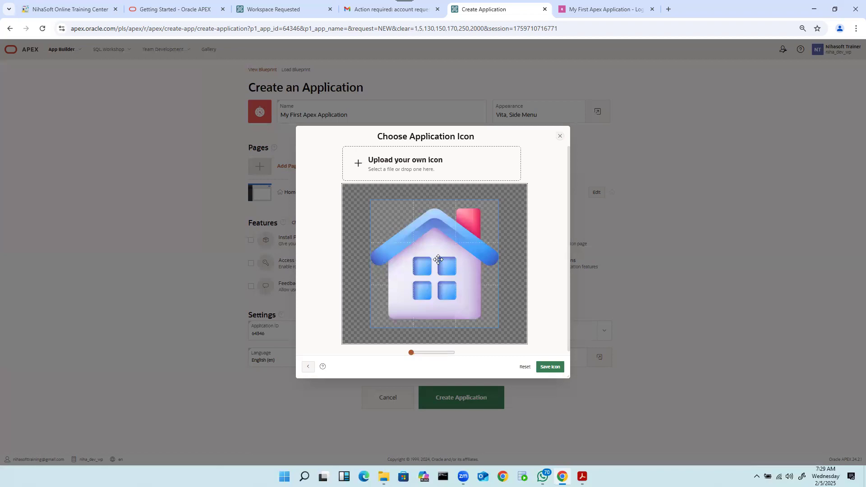
left_click_drag(412, 353, 374, 354)
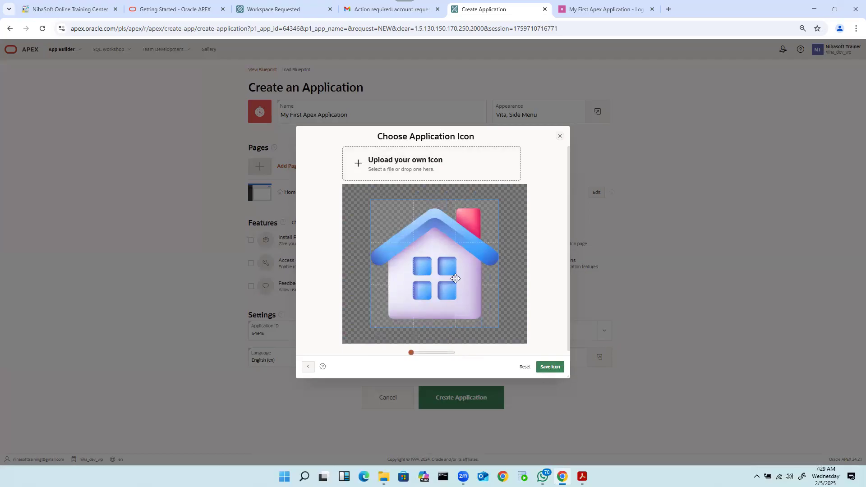
left_click(560, 136)
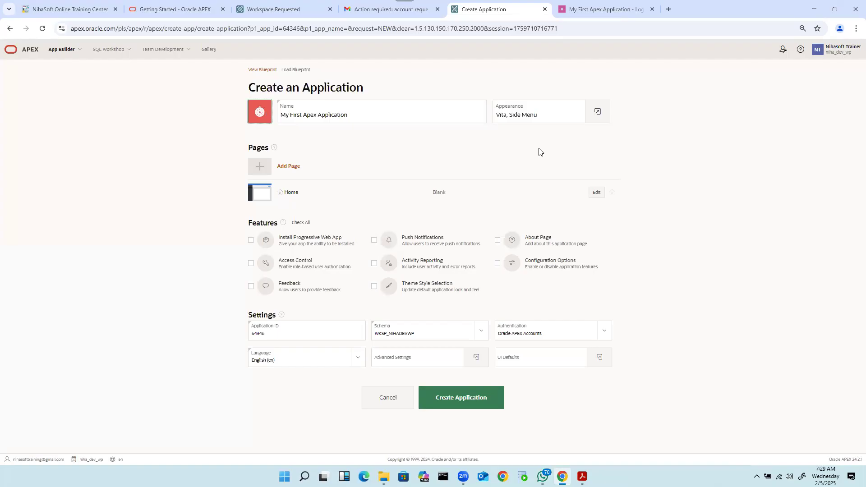
- Open the new application's appearance settings and switch the navigation to Mega Menu after trying Top Menu
left_click(372, 116)
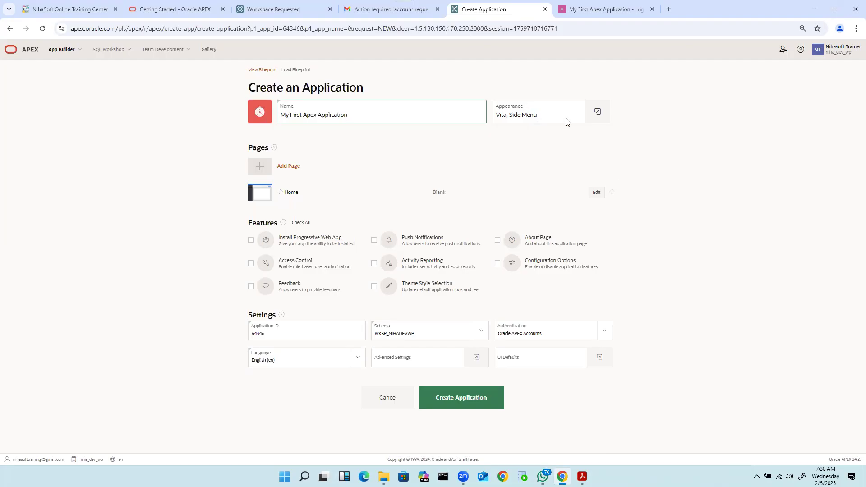
left_click(597, 113)
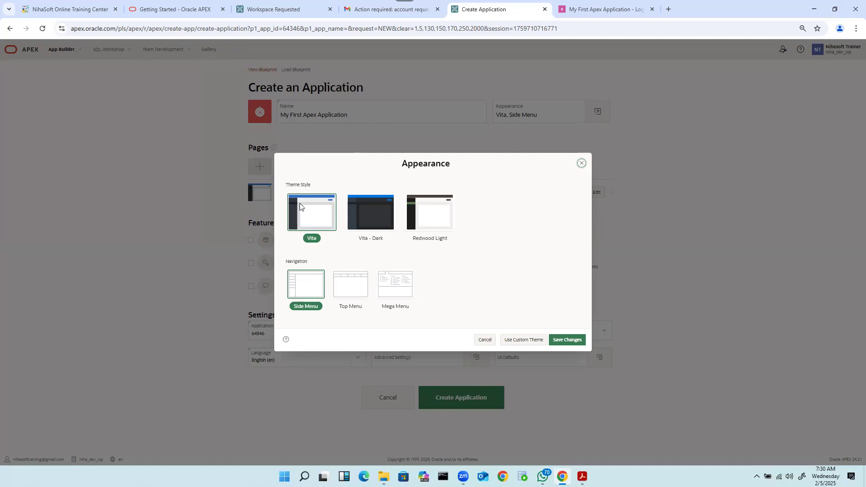
left_click(600, 9)
left_click(497, 13)
left_click(352, 294)
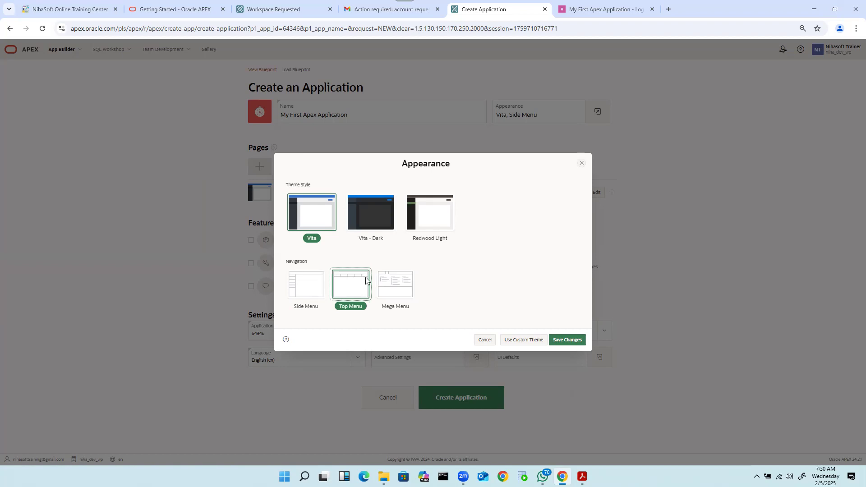
left_click(397, 289)
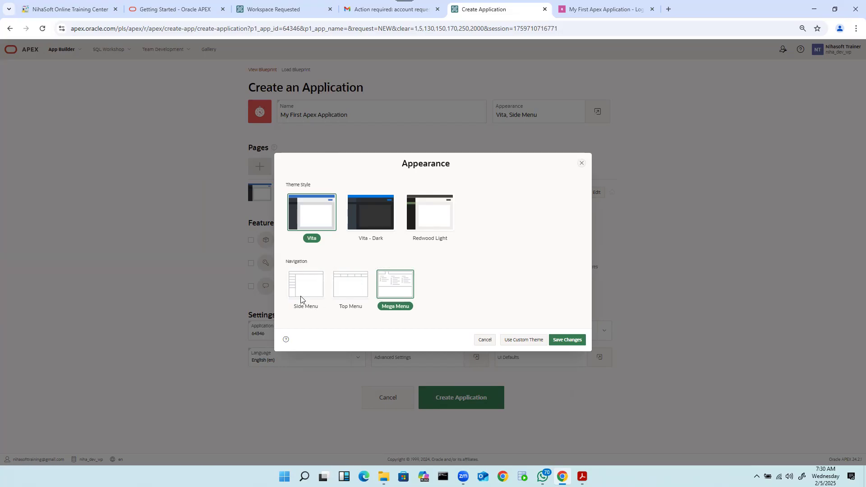
- Try the Vita - Dark and Redwood Light theme styles, return to Vita, and save the appearance changes
left_click(369, 218)
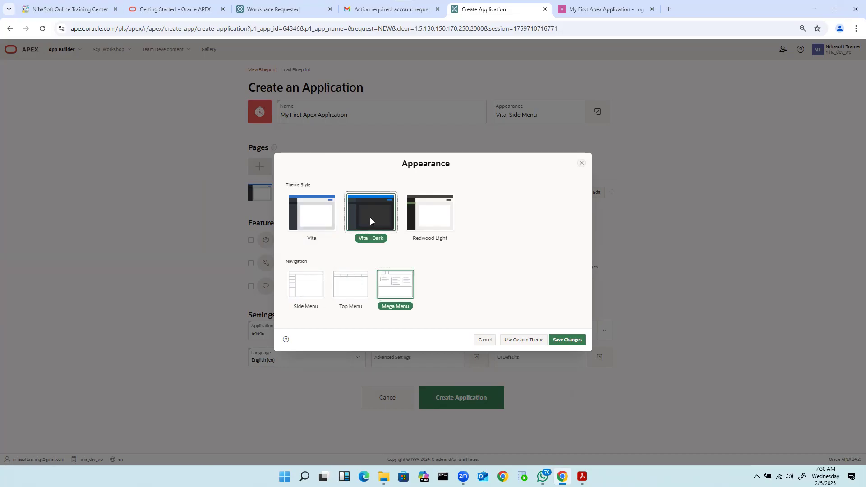
left_click(429, 221)
left_click(297, 213)
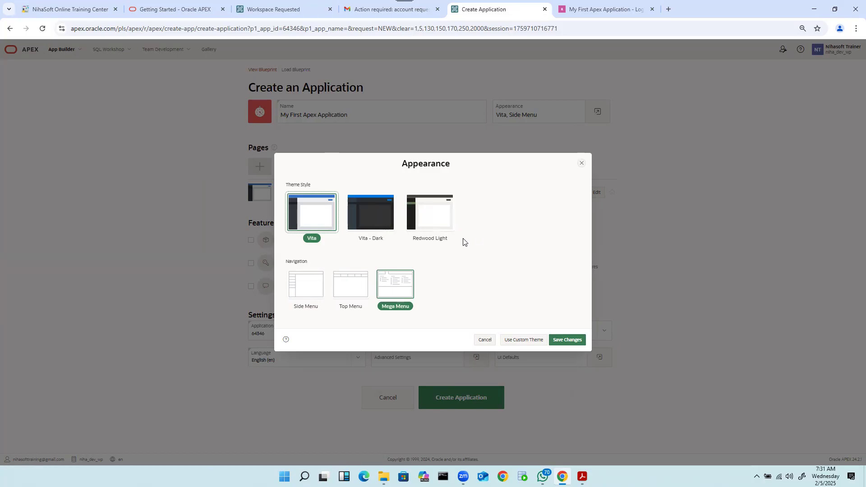
left_click(571, 342)
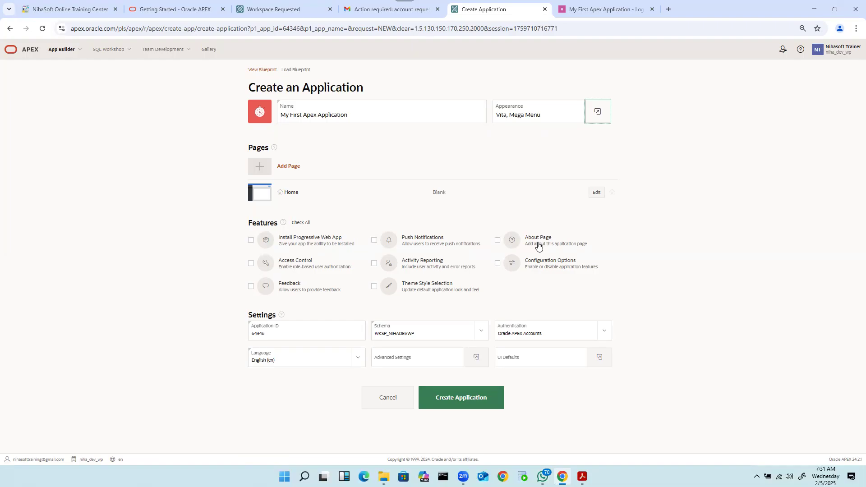
- Enable all features for the new application at once, and look at the running application's login page
left_click(302, 227)
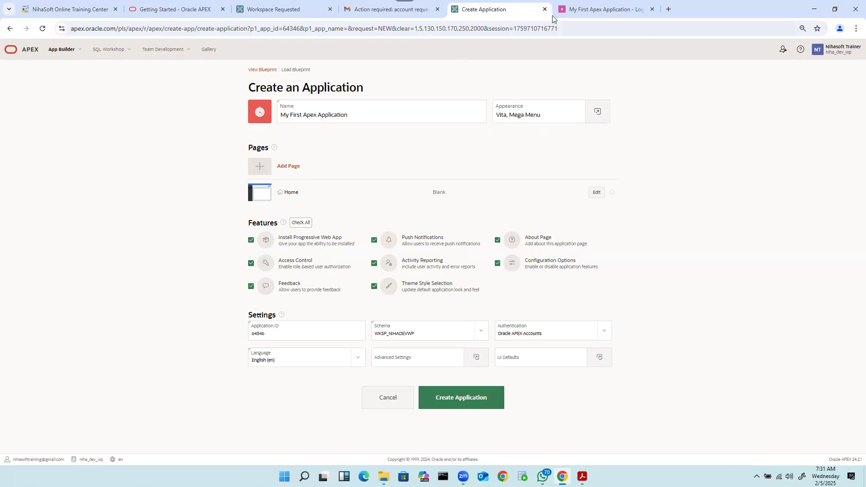
left_click(594, 10)
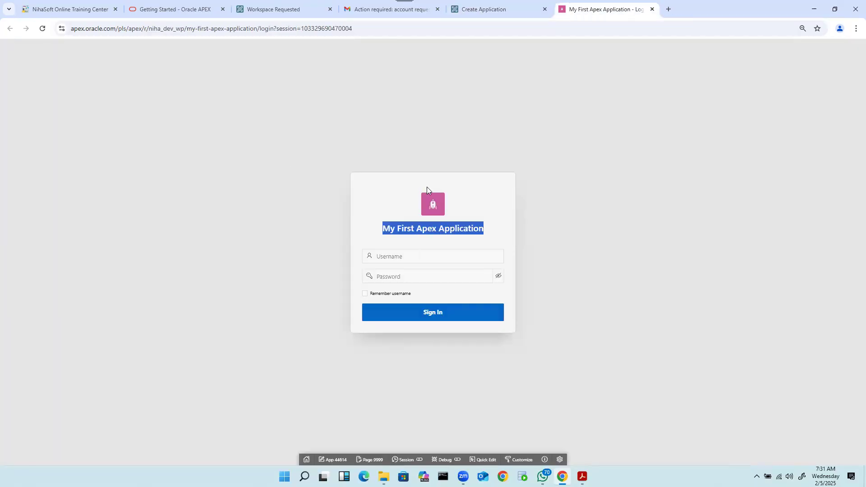
left_click(483, 10)
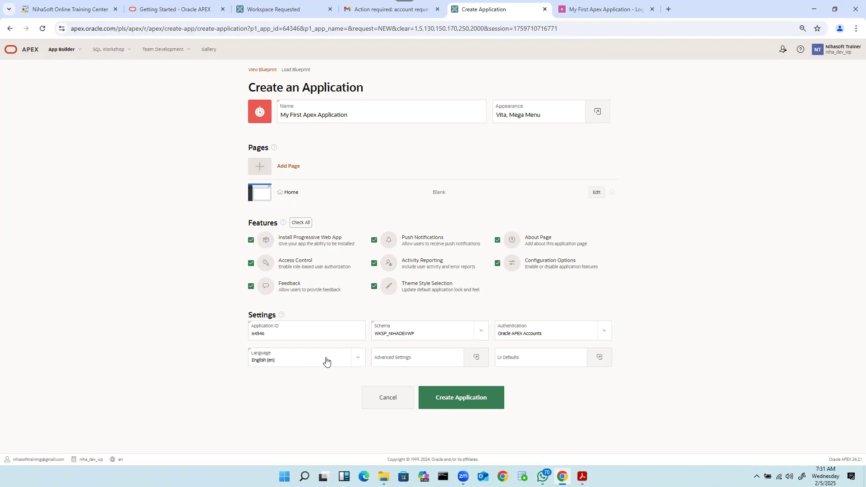
- Examine the application ID and the available schemas in the wizard settings, and check the workspace in the account details
left_click(275, 338)
left_click(484, 333)
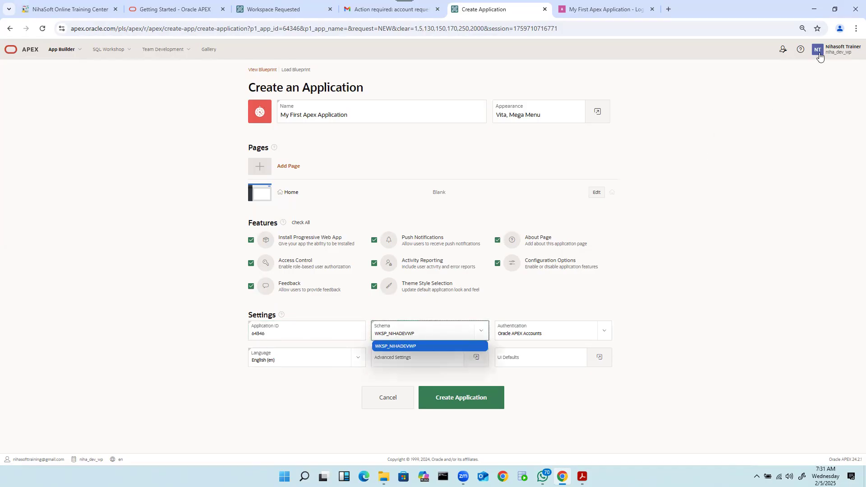
left_click(834, 50)
left_click(746, 228)
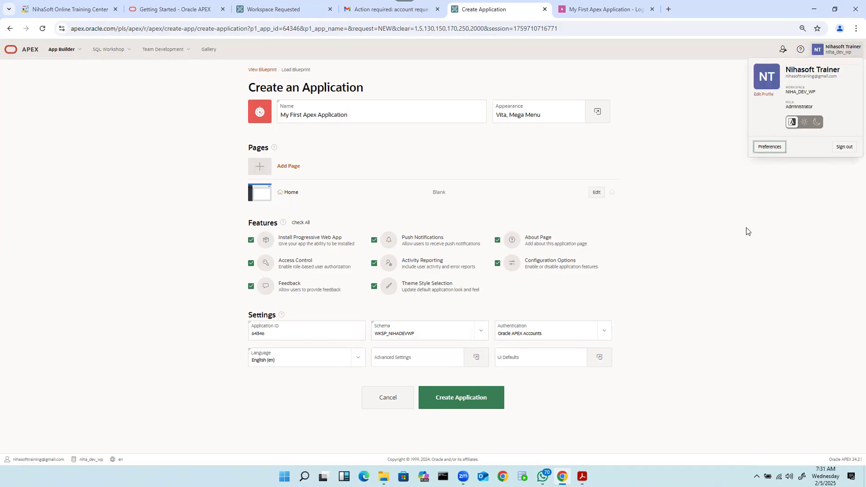
- Open SQL Workshop in a new browser tab and examine its default schema choices
right_click(110, 53)
left_click(137, 63)
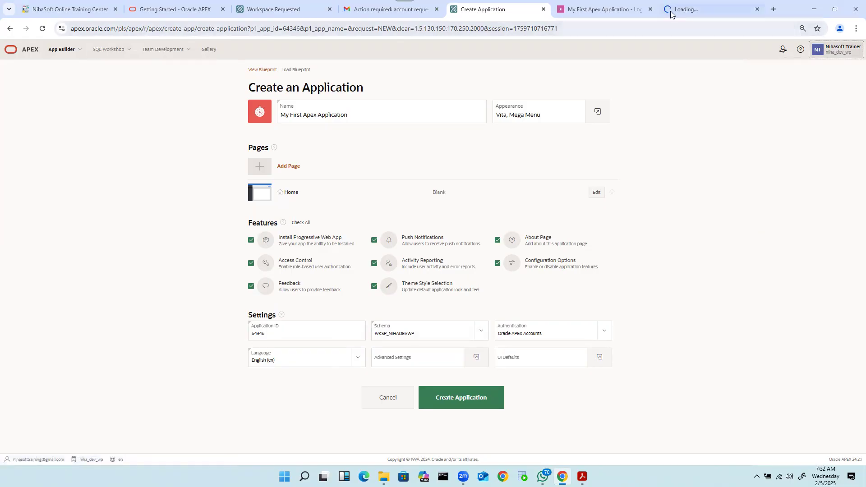
left_click(674, 9)
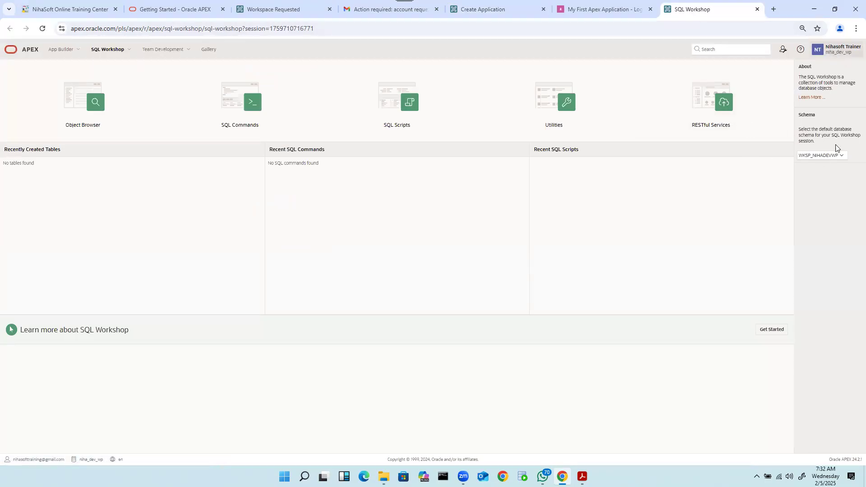
left_click(825, 156)
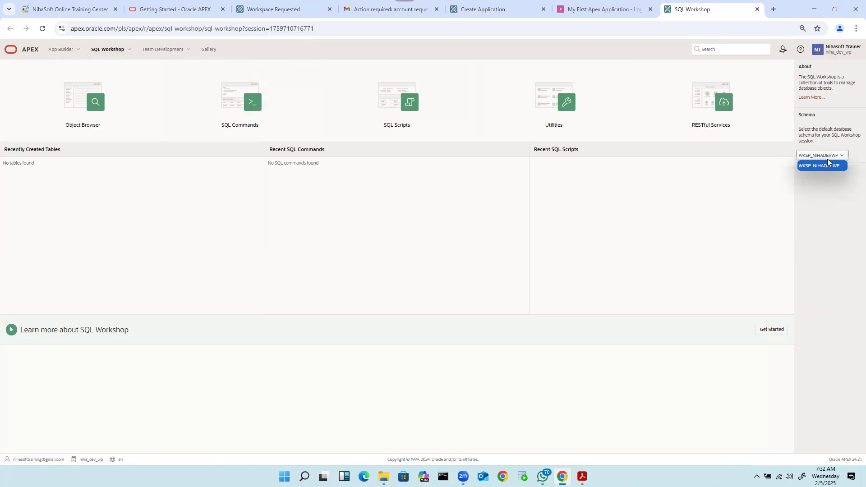
- Return to the Create Application wizard and examine the schema choices again without changing the selection
left_click(600, 10)
left_click(600, 10)
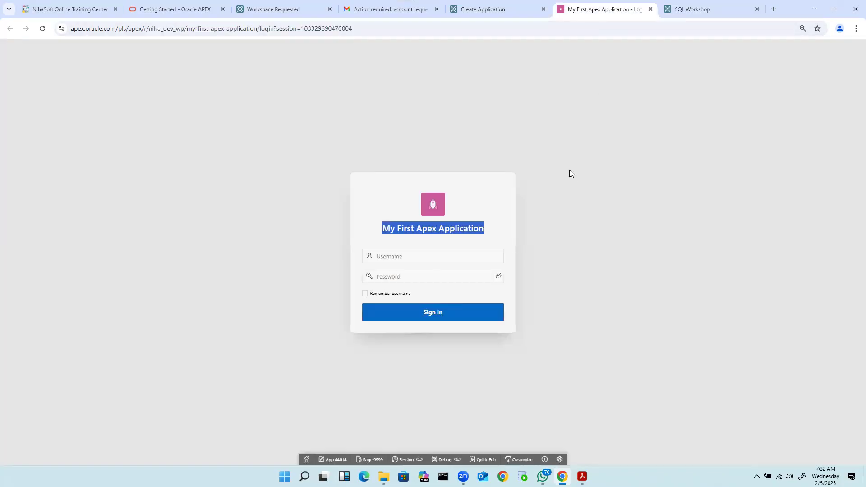
left_click(476, 10)
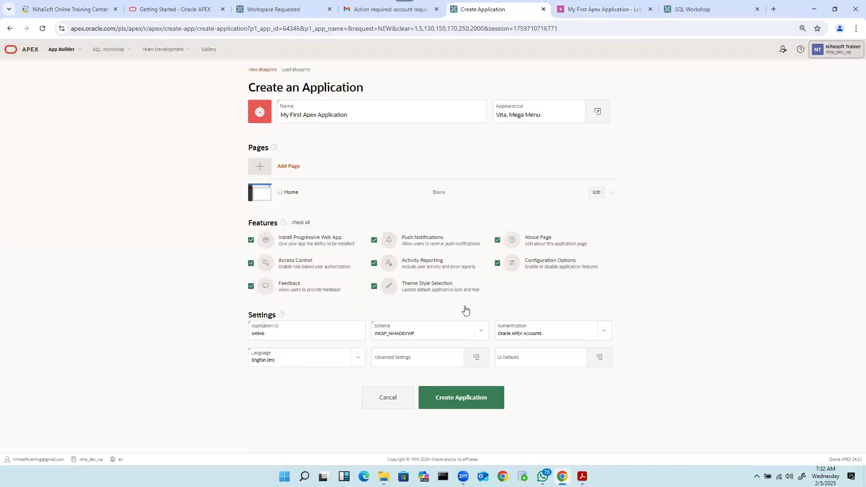
left_click(480, 332)
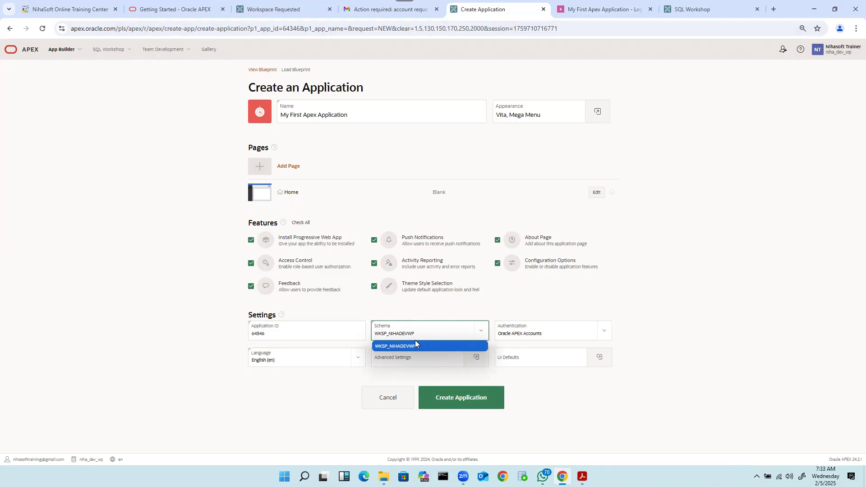
left_click(710, 287)
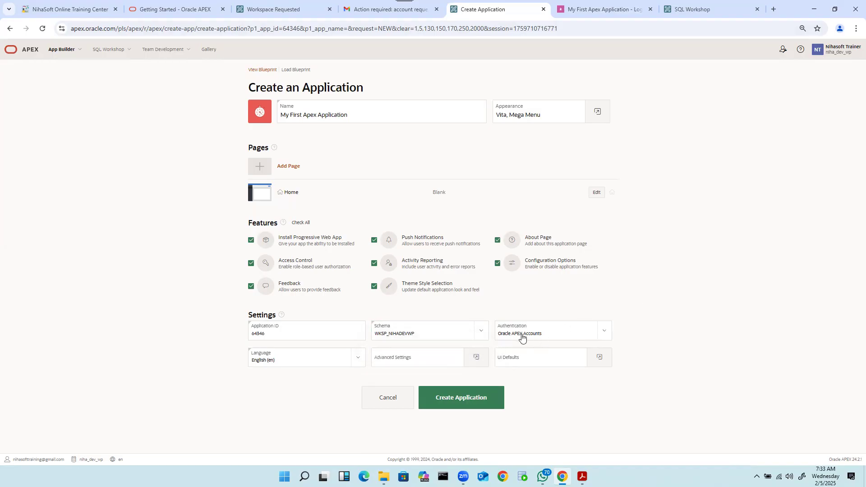
- Examine the username and password fields on the running application's login page, and return to the wizard
left_click(586, 9)
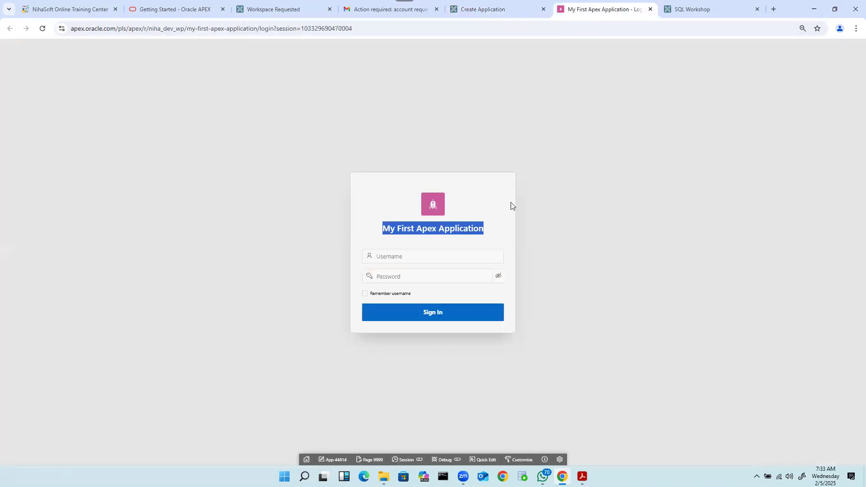
left_click(396, 258)
left_click(388, 280)
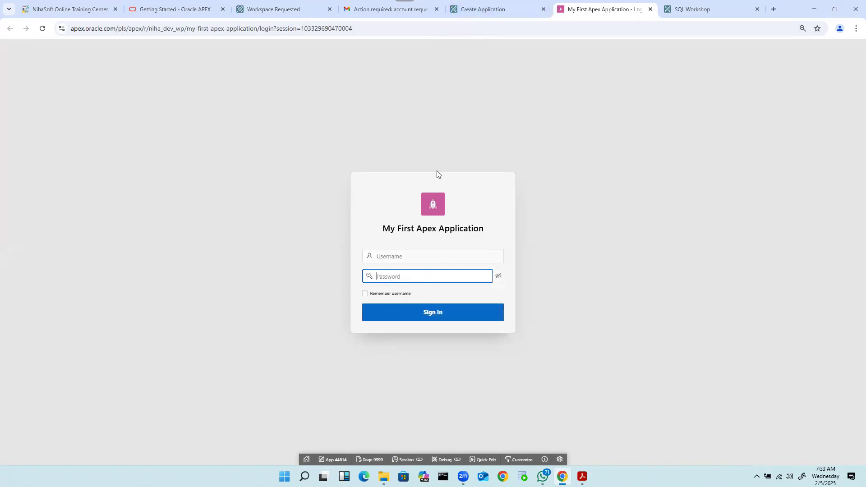
left_click(479, 11)
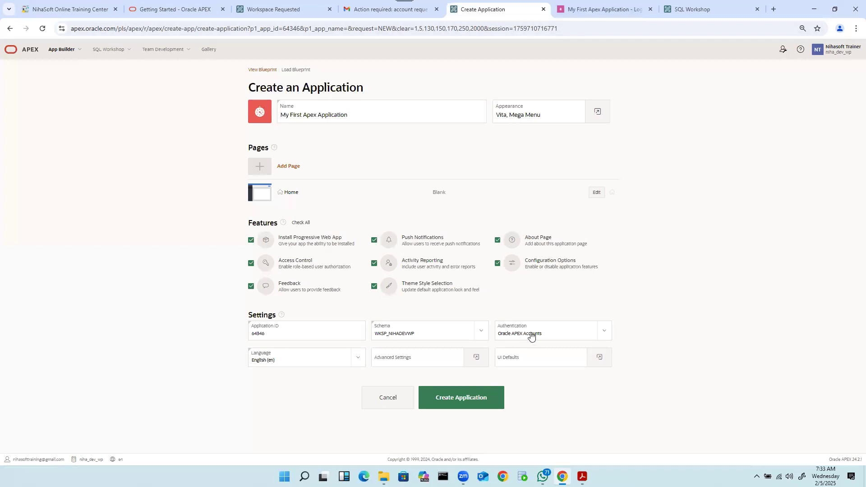
- Examine the authentication choices for the new application, leaving Oracle APEX Accounts selected
left_click(606, 335)
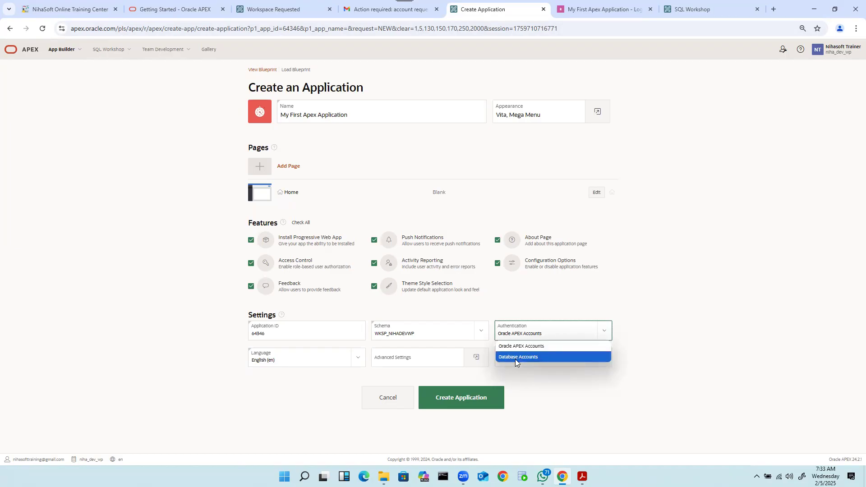
left_click(645, 341)
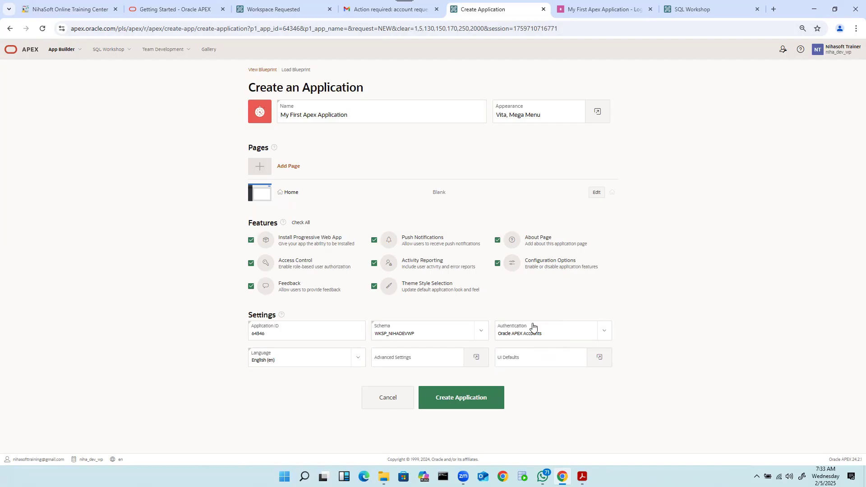
left_click(605, 332)
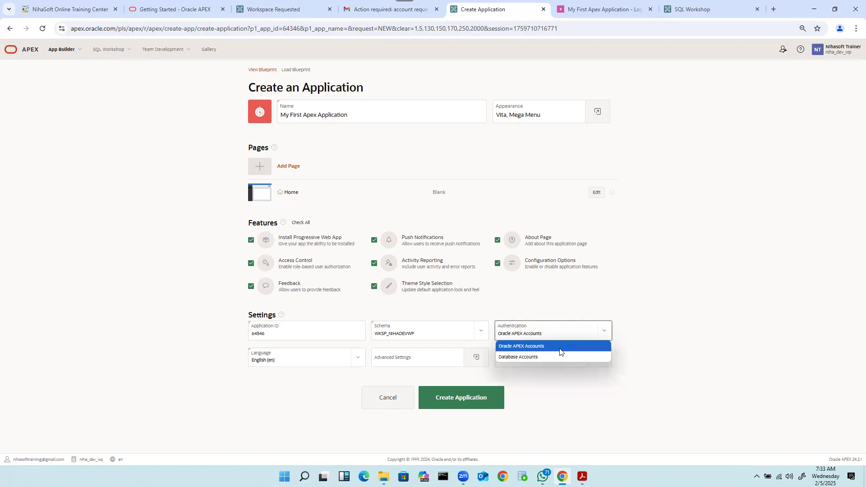
left_click(660, 332)
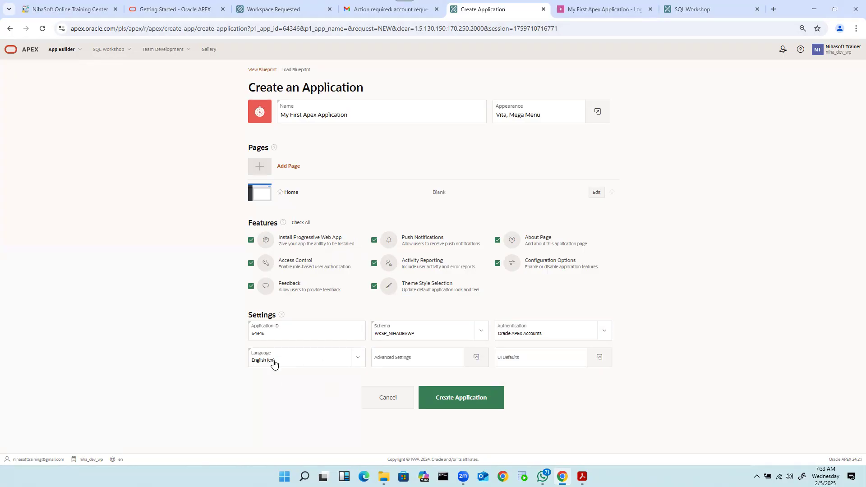
- Browse the languages available for the new application, leaving English (en) selected
left_click(358, 359)
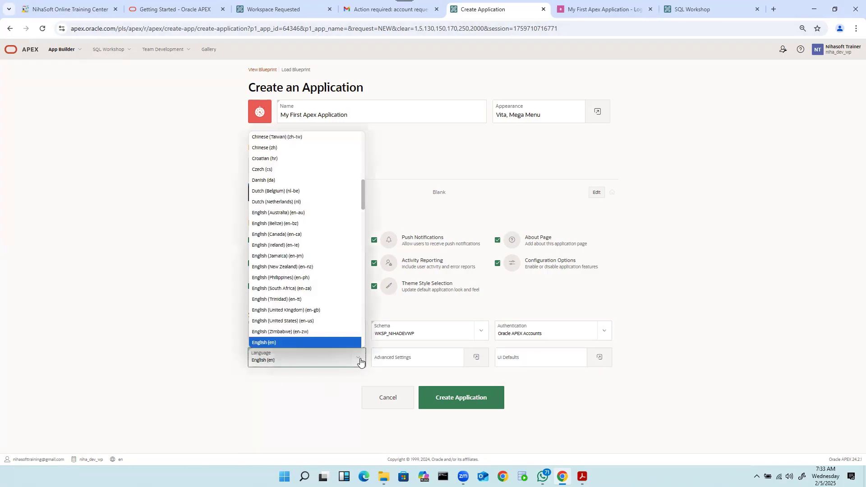
scroll(311, 217, "down", 5)
scroll(314, 224, "down", 3)
scroll(304, 301, "up", 20)
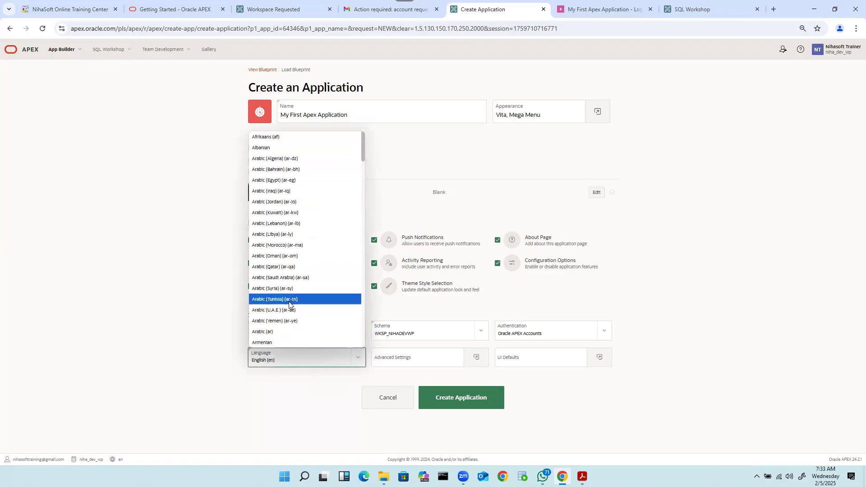
scroll(309, 181, "down", 10)
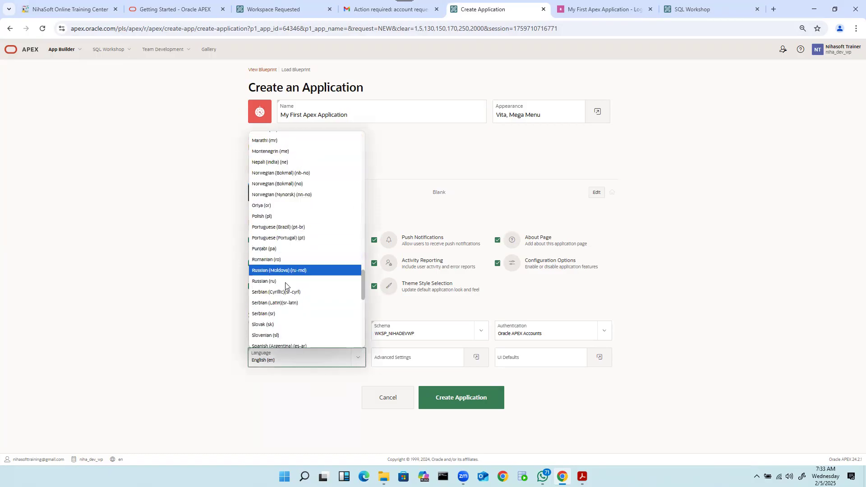
left_click(166, 311)
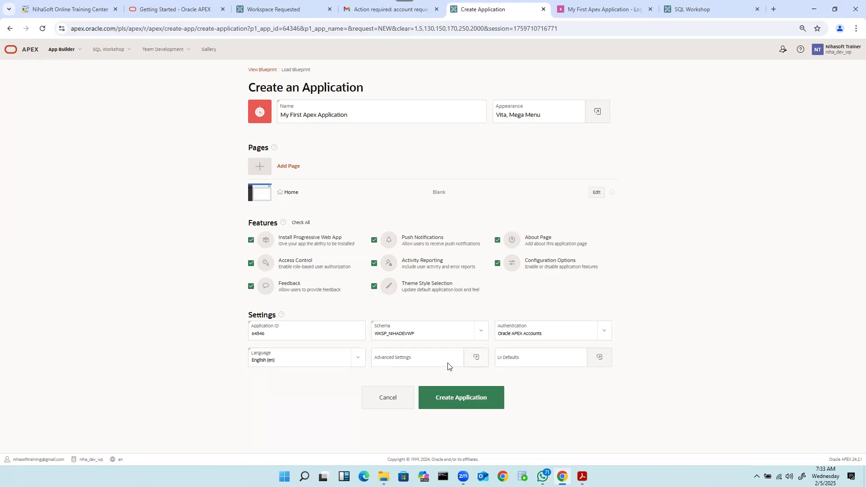
- Examine the wizard's Advanced Settings and UI Defaults without changing them, and return to the Create App Wizard
left_click(476, 358)
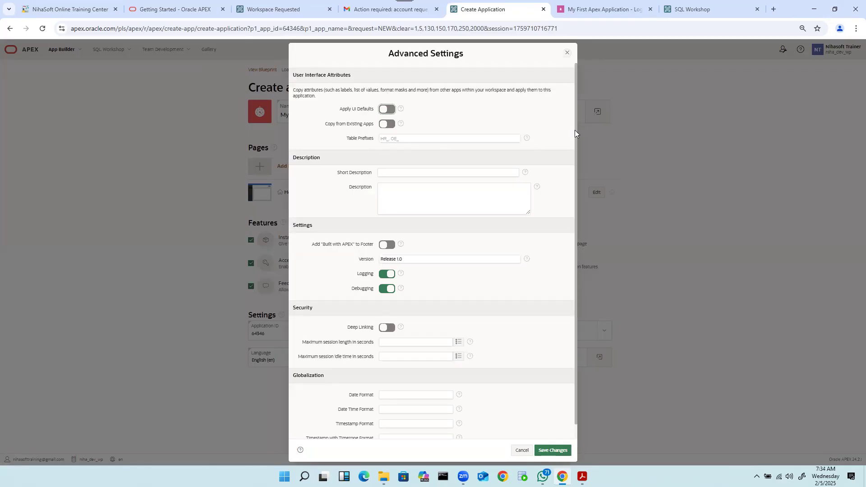
left_click_drag(576, 131, 577, 174)
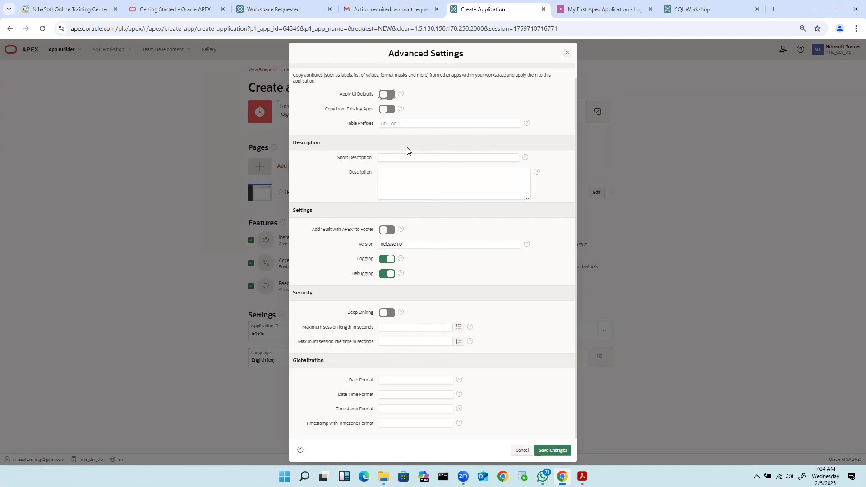
left_click(567, 54)
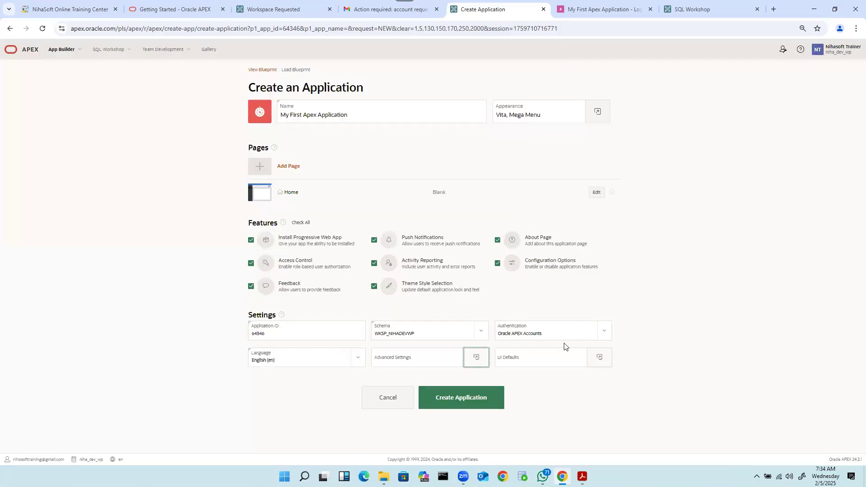
left_click(601, 358)
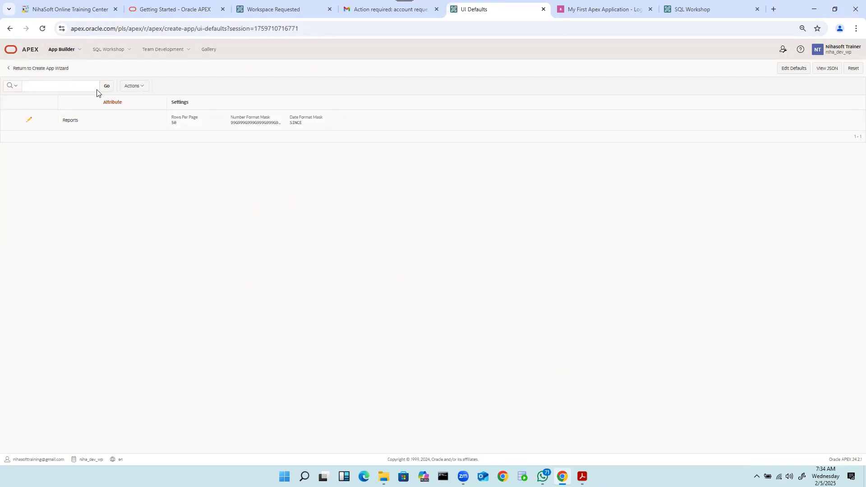
left_click(10, 72)
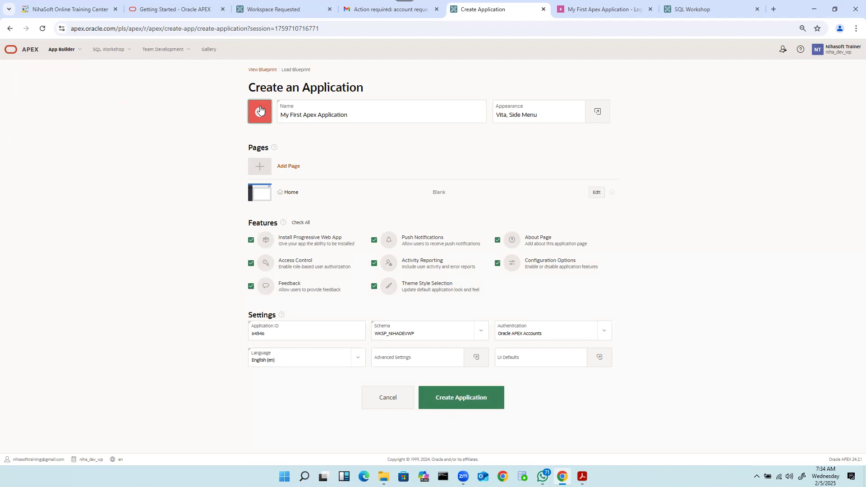
- Create the My First Apex Application with the current wizard settings, and return from its home page to the list of applications
double_click(352, 116)
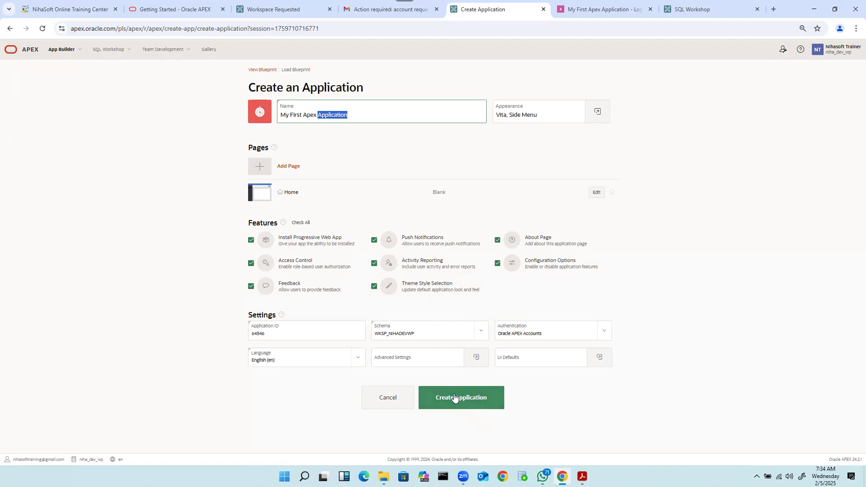
left_click(469, 397)
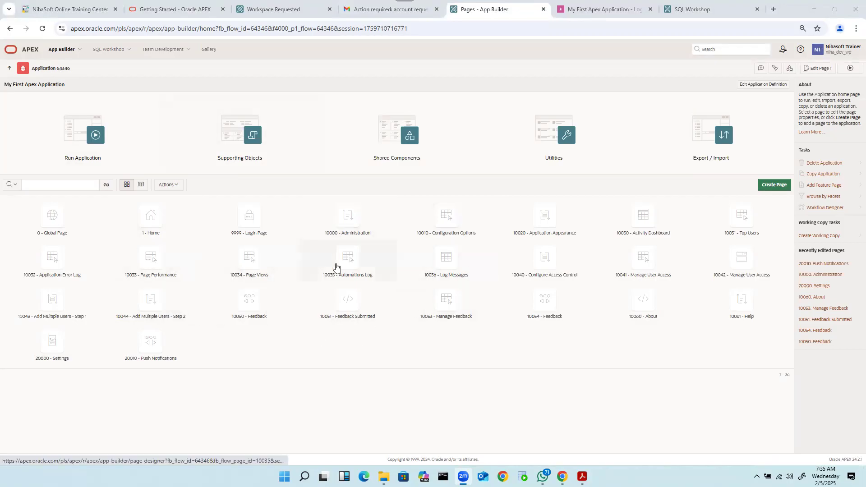
triple_click(45, 84)
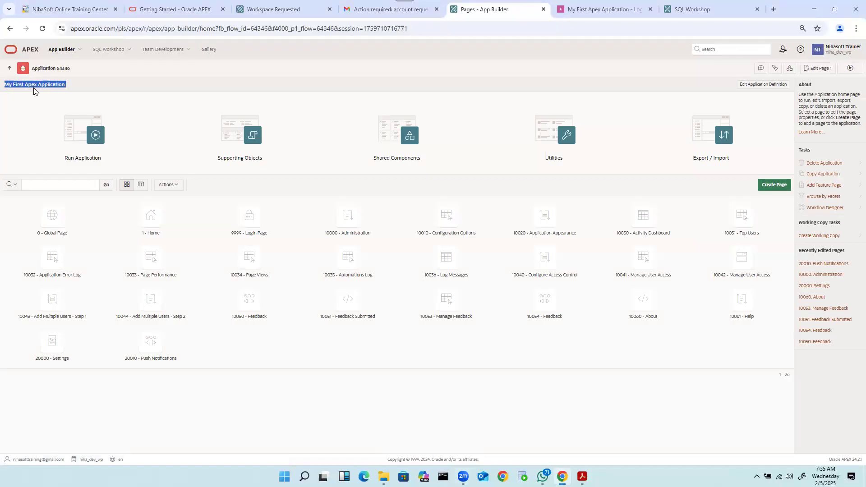
left_click(9, 69)
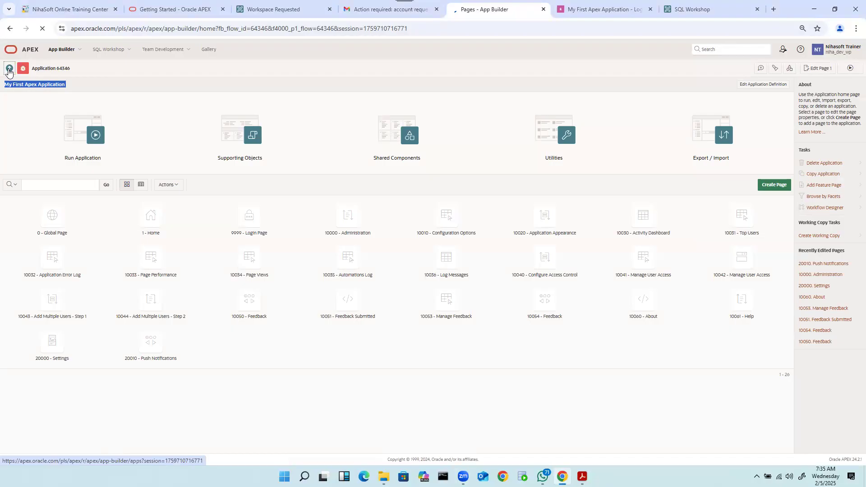
- Examine the applications list in report view and its download options without downloading, and restore the icon view
left_click(125, 155)
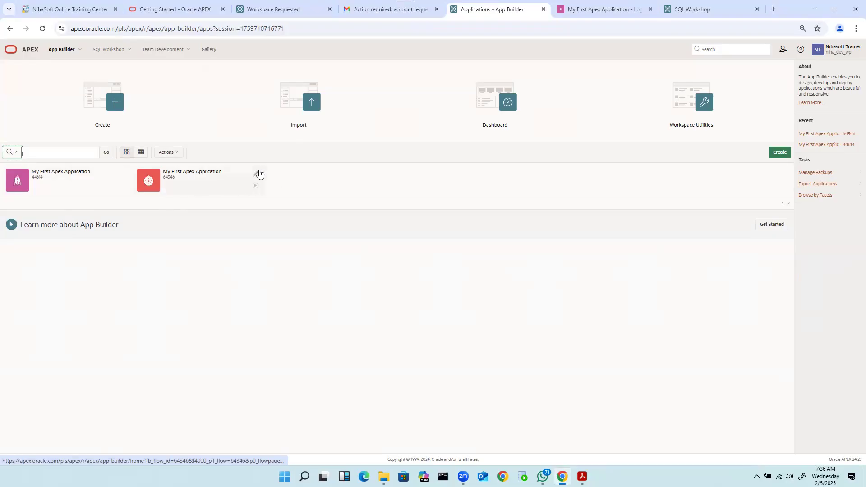
left_click(141, 152)
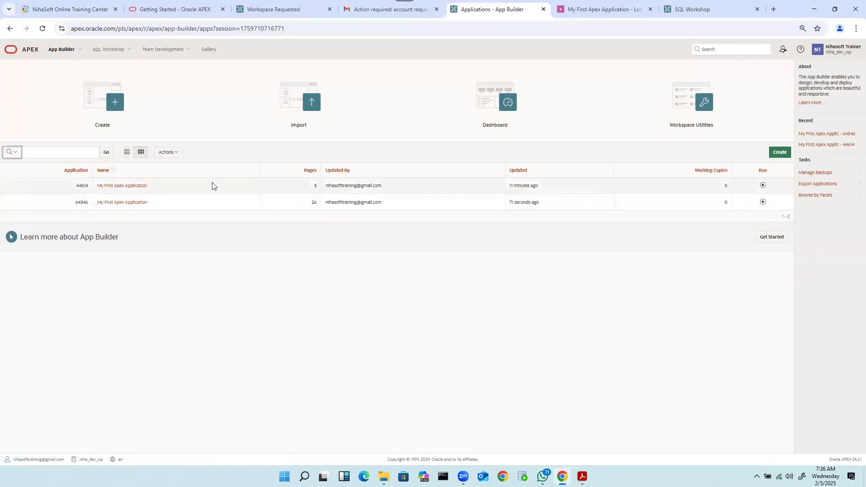
left_click(177, 152)
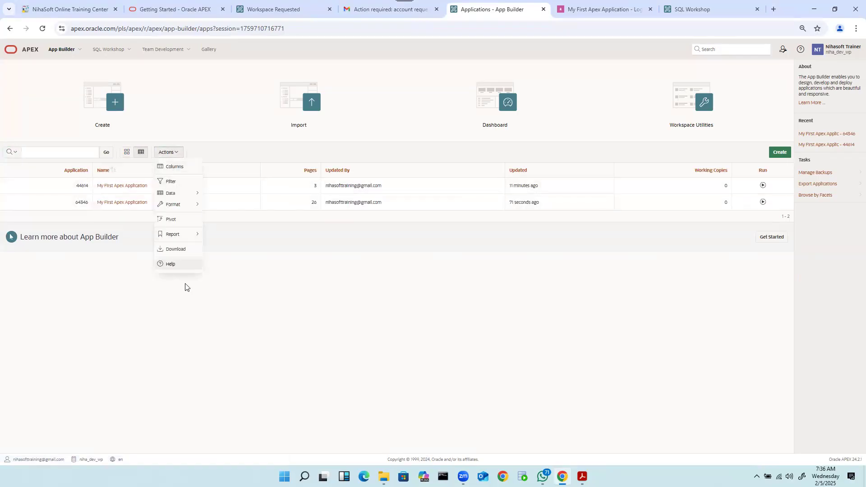
left_click(186, 250)
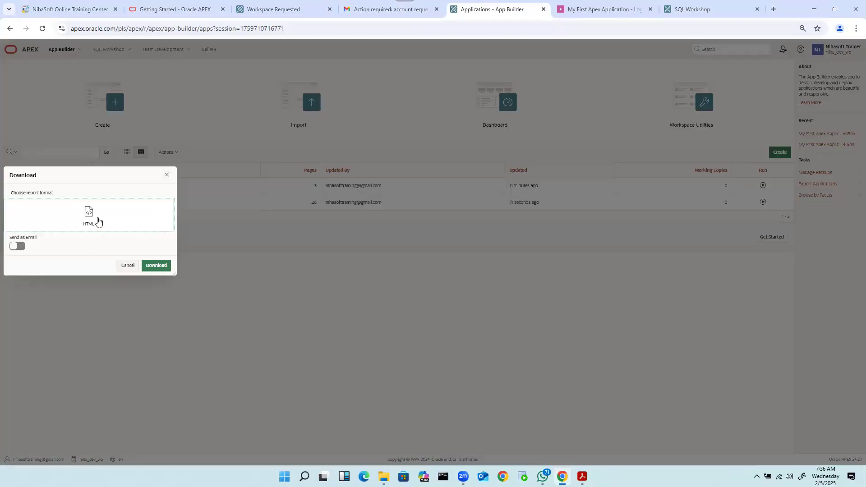
left_click(166, 175)
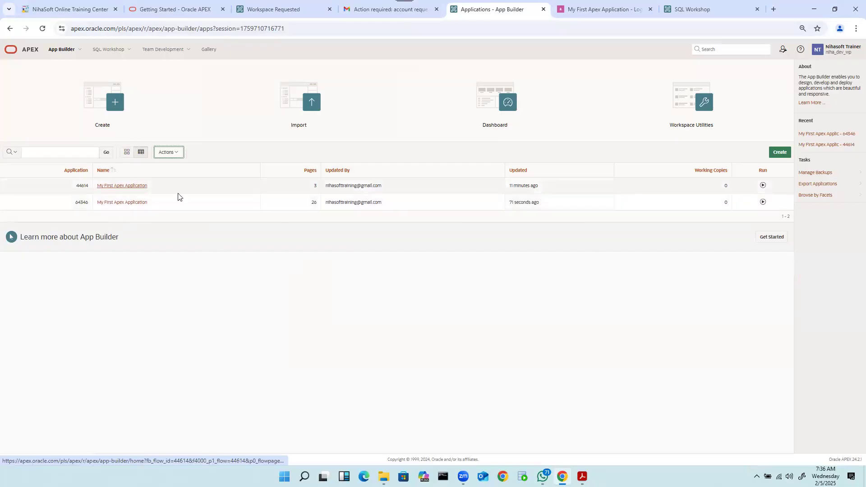
left_click(126, 153)
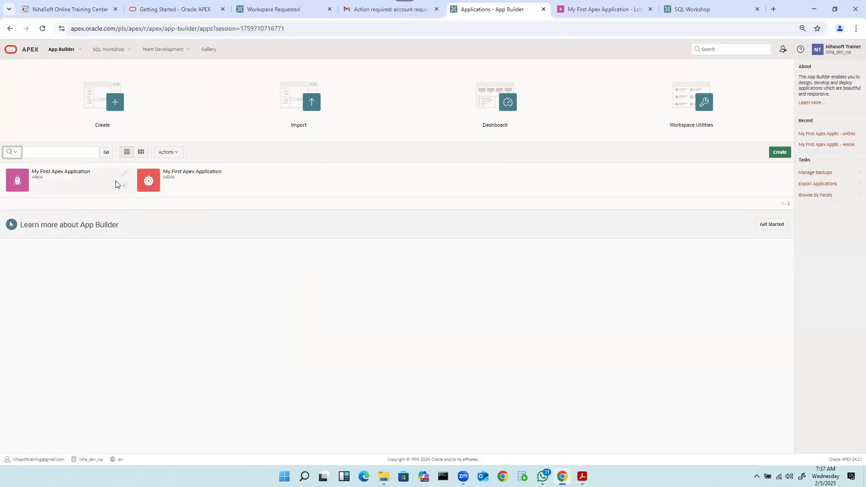
- Run the application with the pink rocket icon and bring its login page into view
left_click(124, 186)
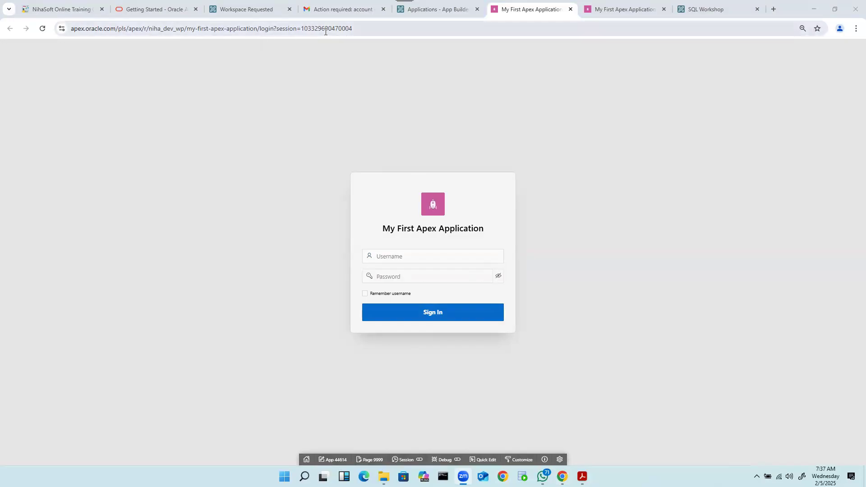
left_click(448, 11)
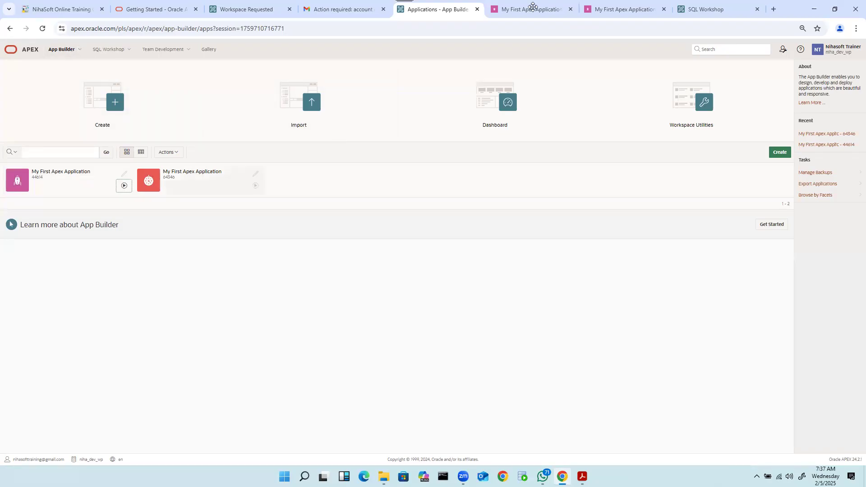
left_click(533, 6)
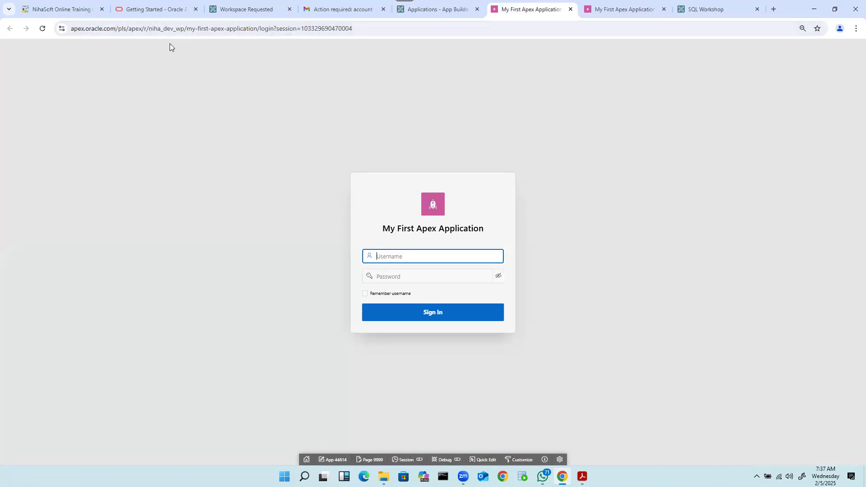
- Examine the parts of the login page's URL: the domain, pls, apex, workspace, application name, login page and session value
left_click_drag(115, 27, 84, 40)
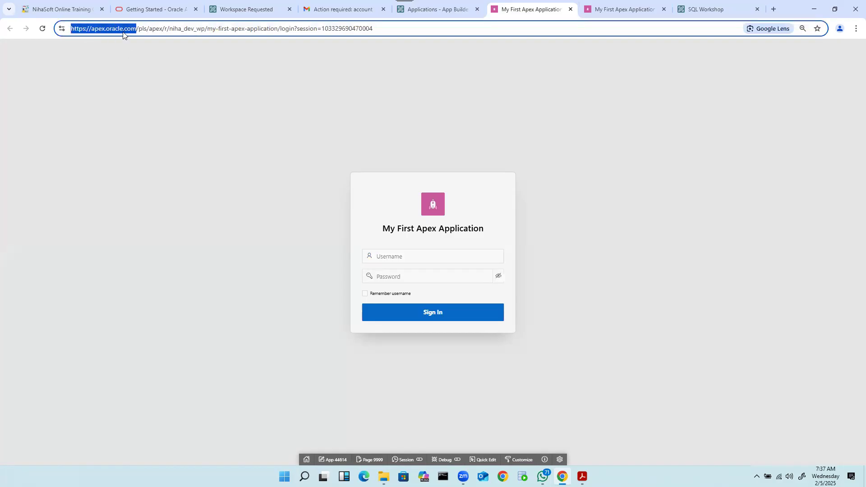
left_click(146, 29)
double_click(145, 30)
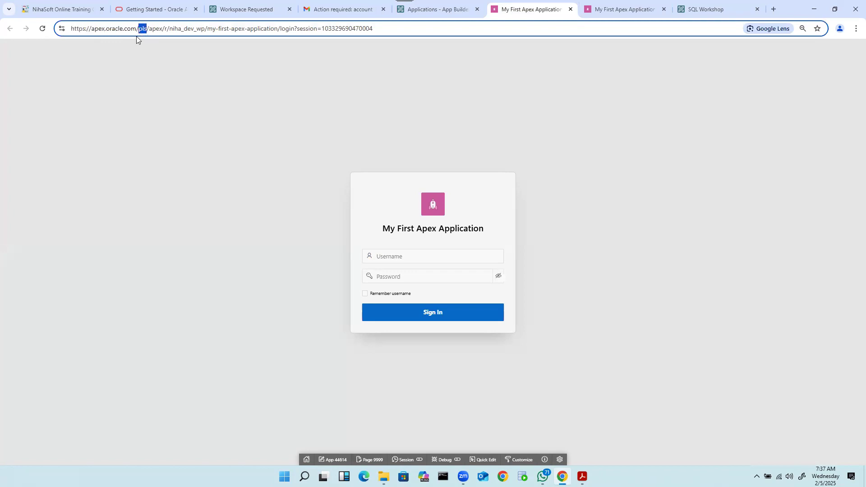
double_click(156, 30)
left_click(166, 29)
double_click(184, 30)
left_click_drag(207, 29, 277, 30)
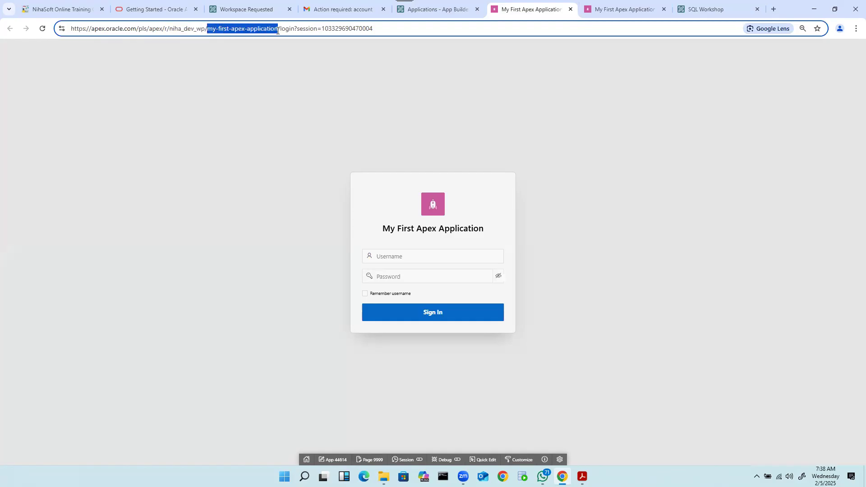
double_click(289, 30)
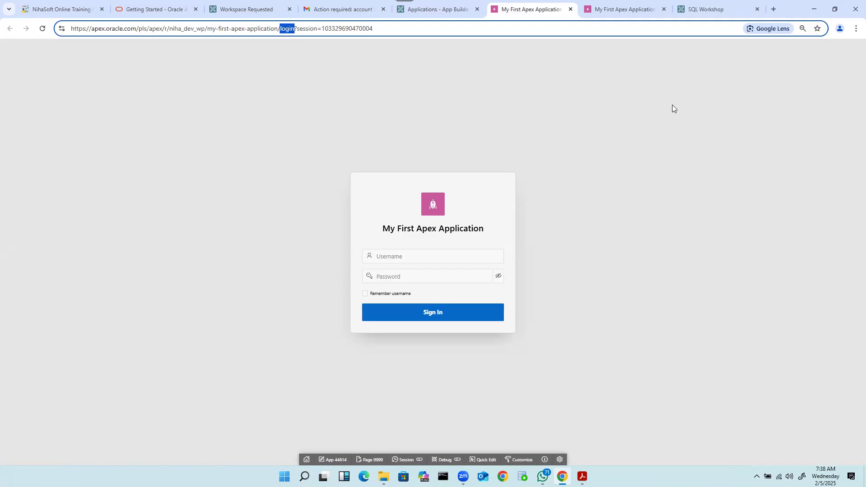
double_click(304, 29)
left_click(344, 28)
double_click(343, 29)
left_click(121, 42)
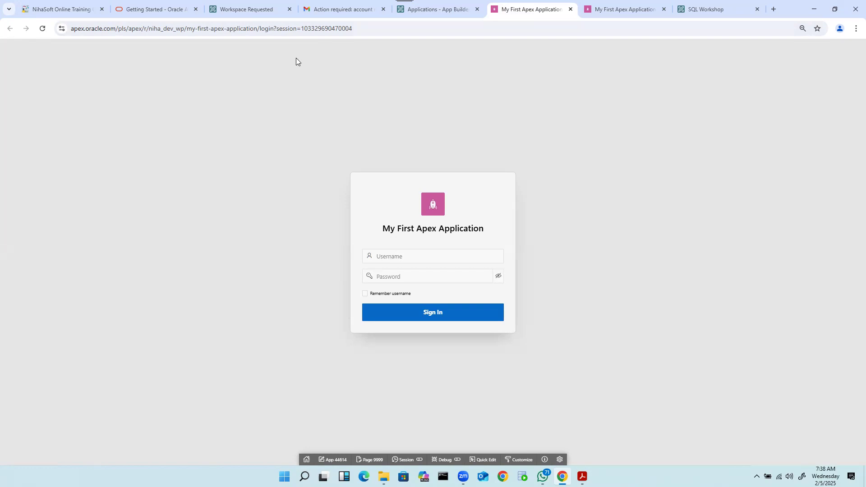
- Copy the login page's URL up to login, leaving out the session parameter
left_click(280, 31)
left_click(277, 29)
left_click_drag(296, 30, 65, 30)
key("ctrl+c")
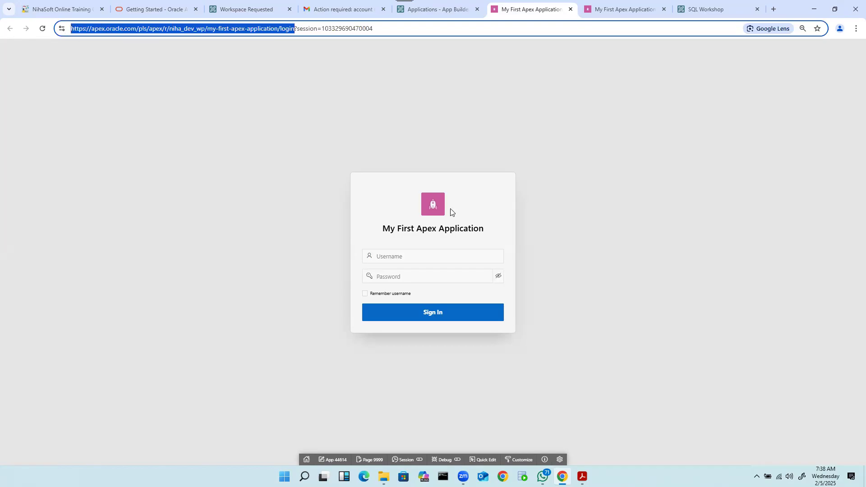
- Load the copied login URL in a new incognito window, and minimize that window after viewing the login page
left_click(856, 29)
left_click(787, 74)
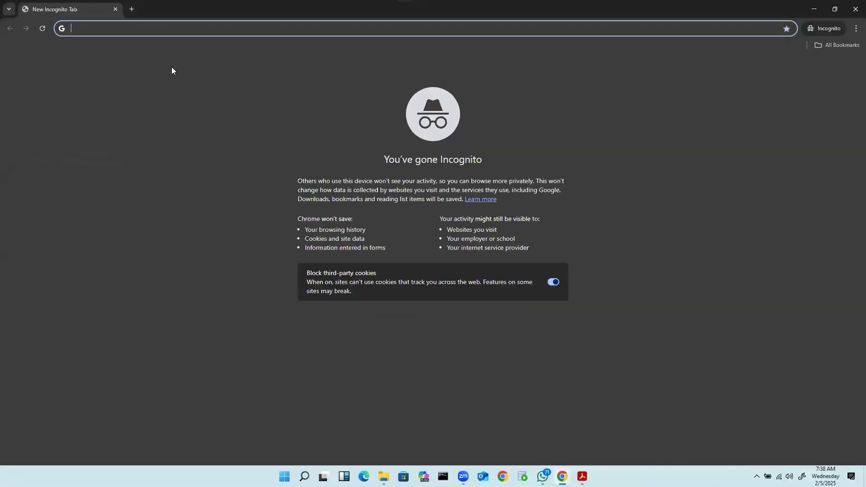
key("ctrl+v")
key("Return")
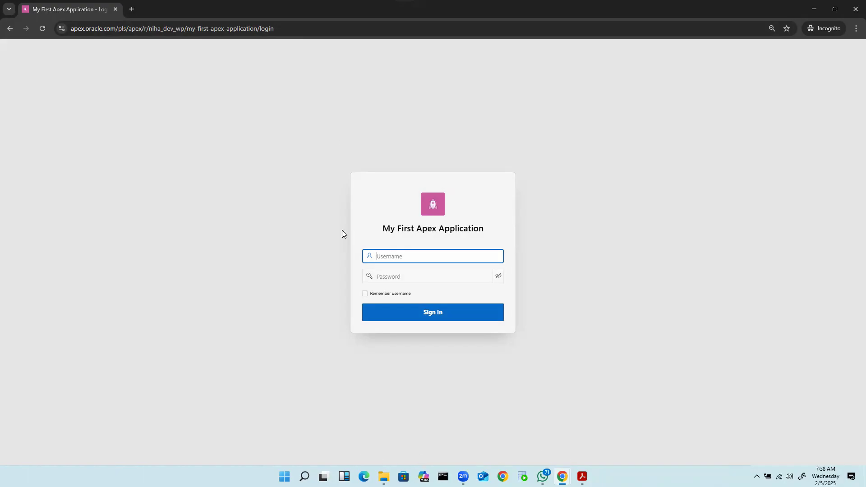
left_click(812, 10)
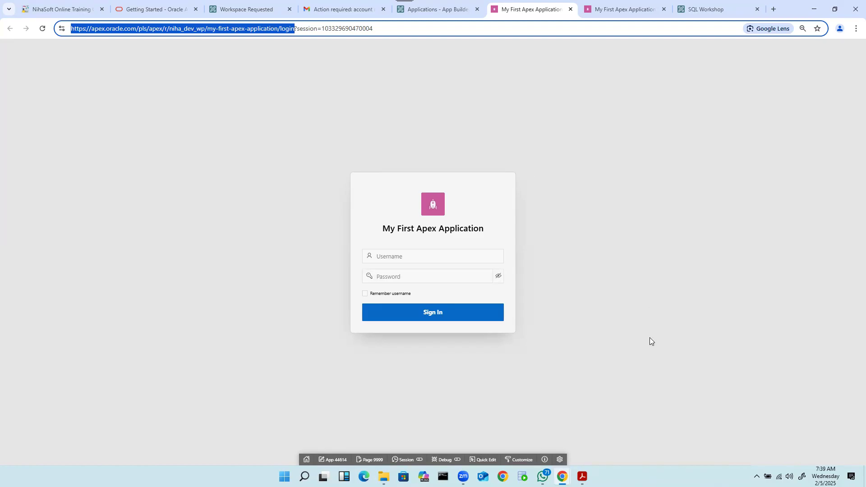
- Close the duplicate login page tab and return to the App Builder applications list
left_click(659, 240)
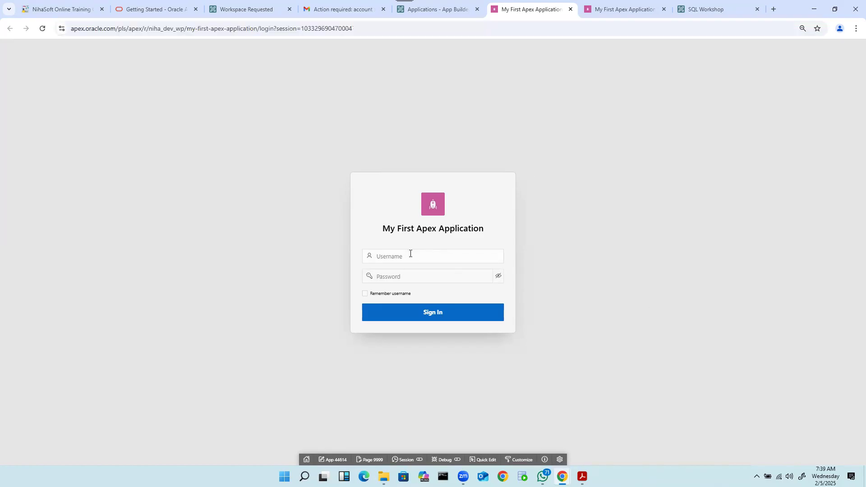
left_click(663, 10)
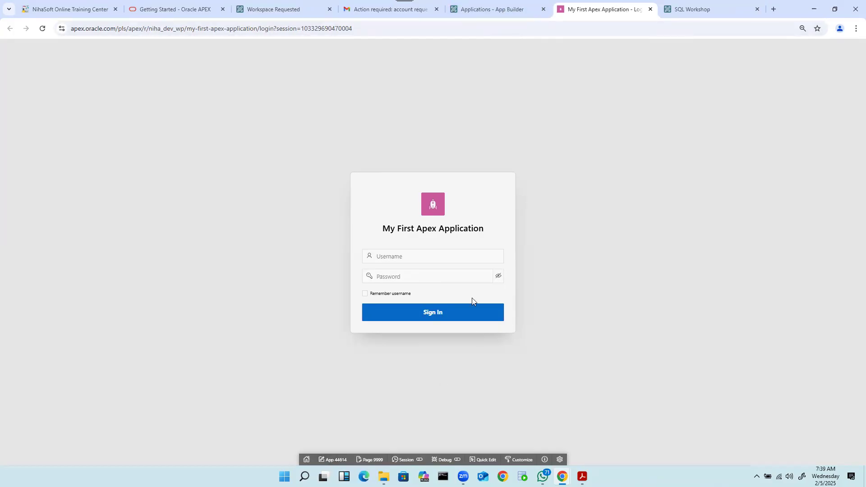
left_click(496, 11)
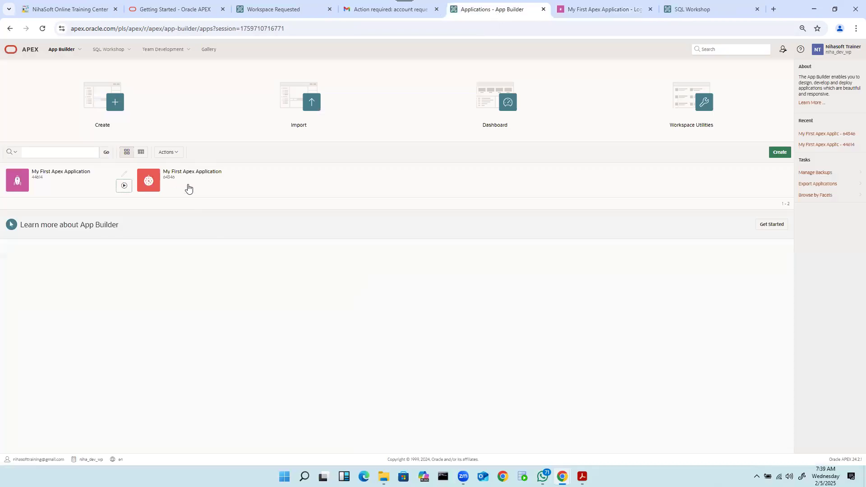
- Run the red-icon application and the pink-icon application in turn to compare their login pages, and return to the applications list
left_click(255, 186)
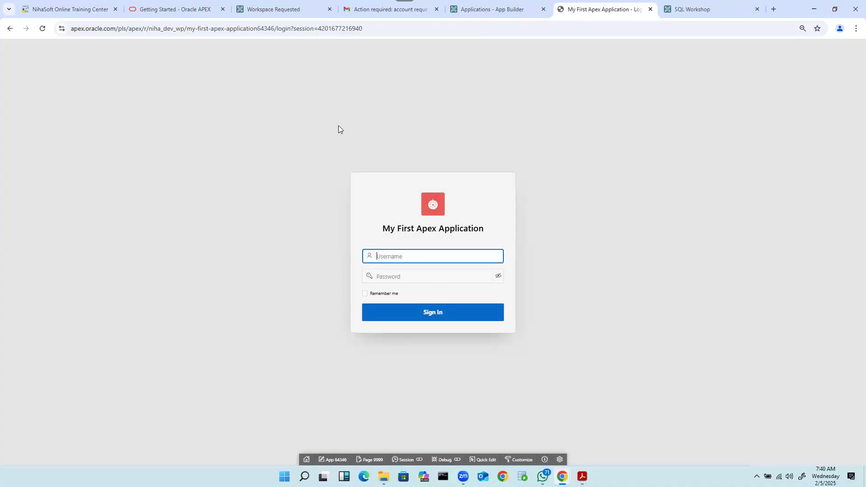
left_click(492, 9)
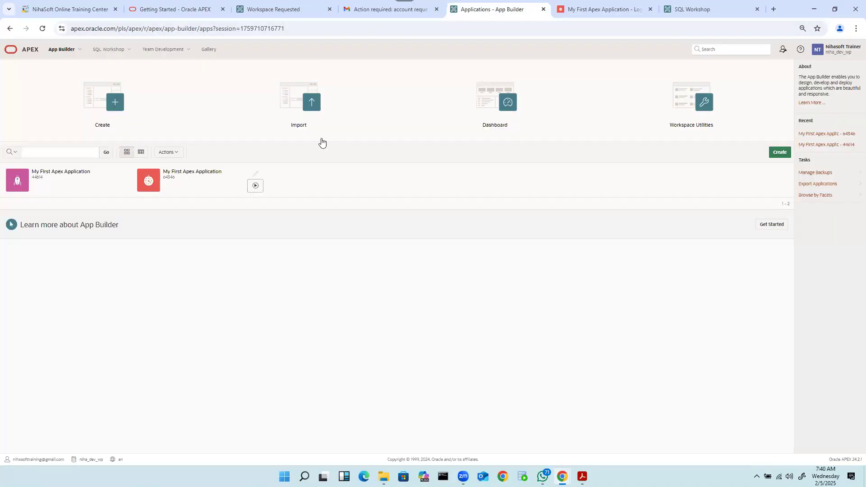
left_click(125, 188)
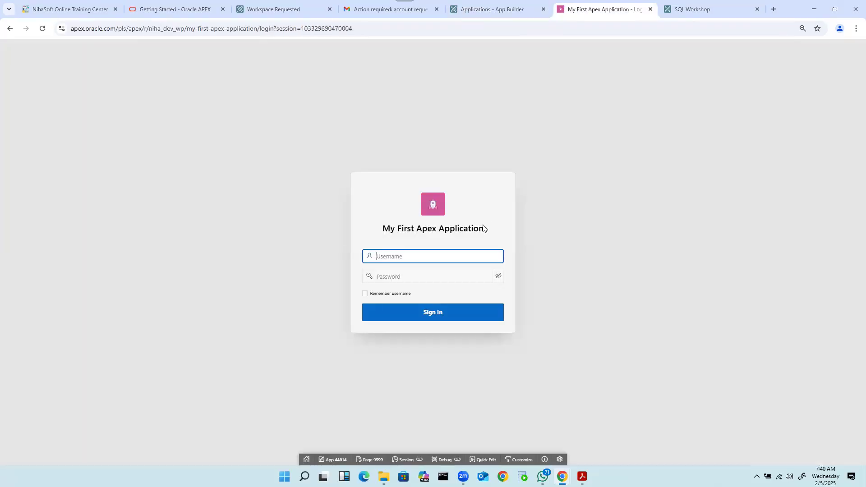
left_click(486, 10)
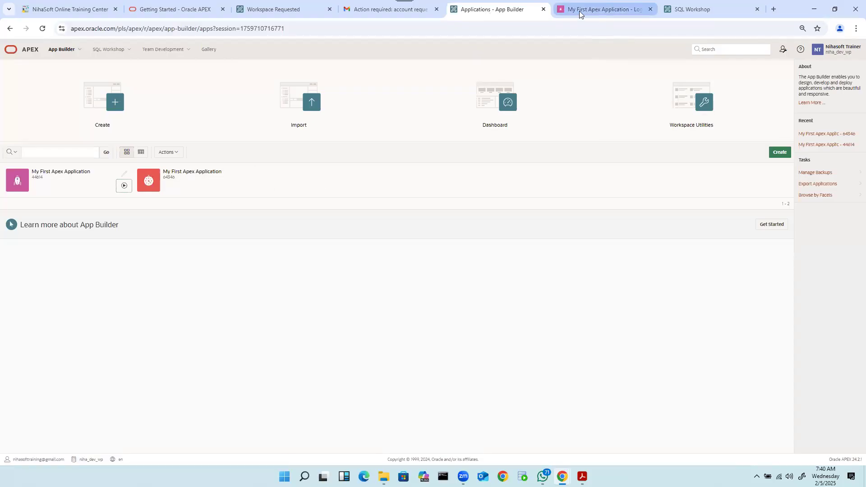
- Try to open the red-icon application in a separate browser tab, and close that tab after previewing it
mouse_move(600, 12)
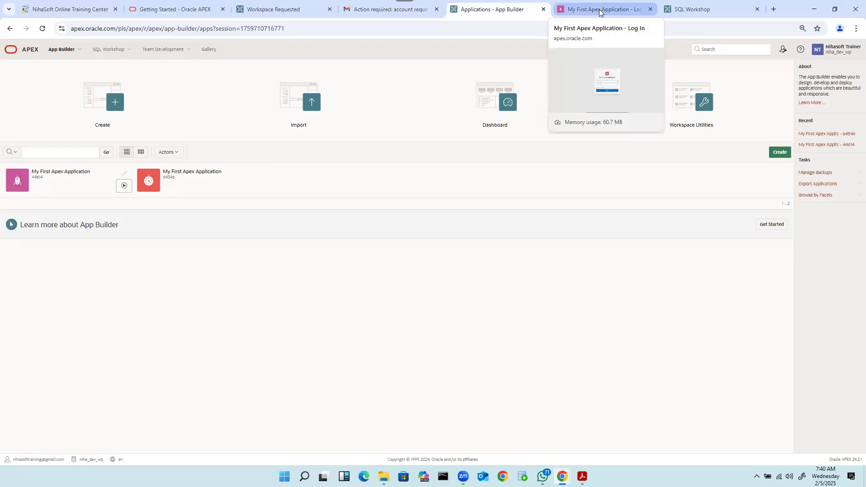
right_click(257, 191)
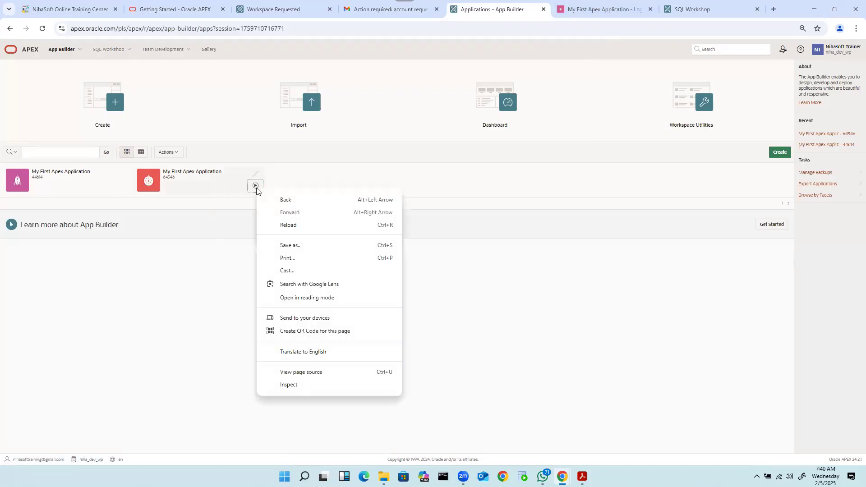
right_click(205, 181)
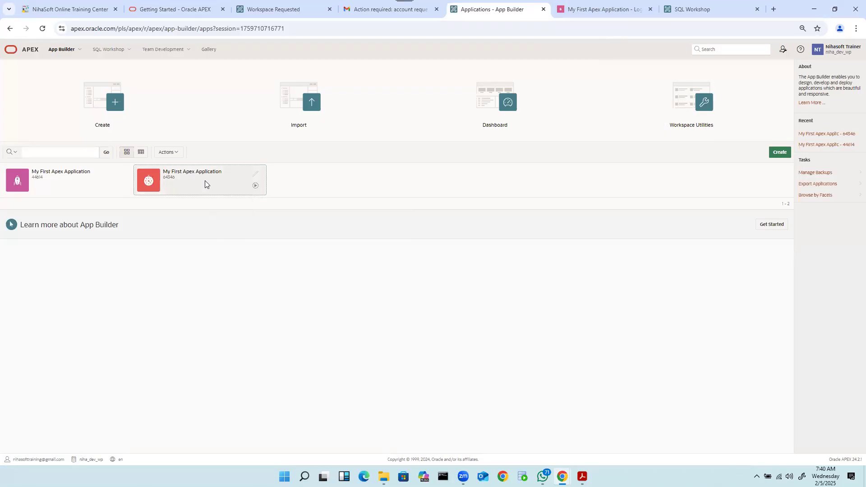
right_click(205, 181)
left_click(220, 192)
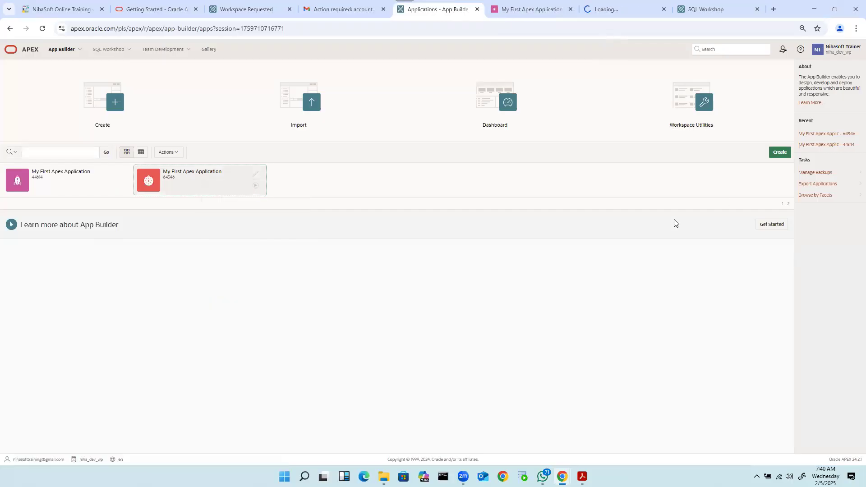
mouse_move(612, 13)
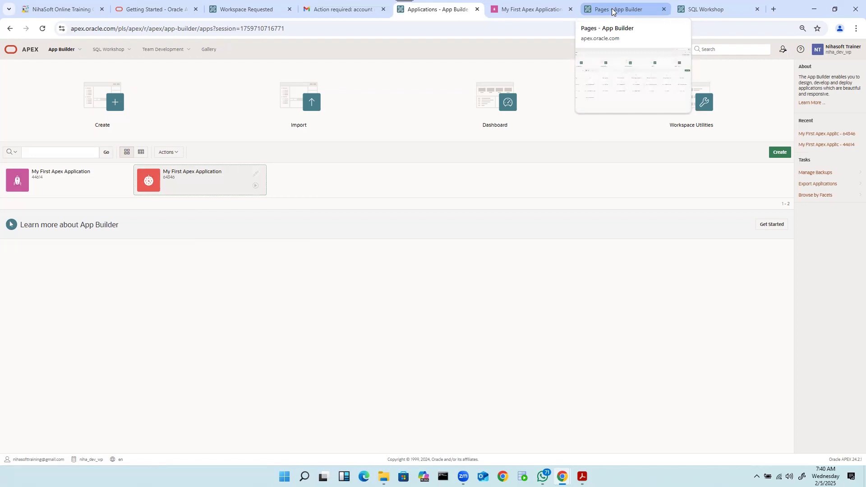
left_click(664, 9)
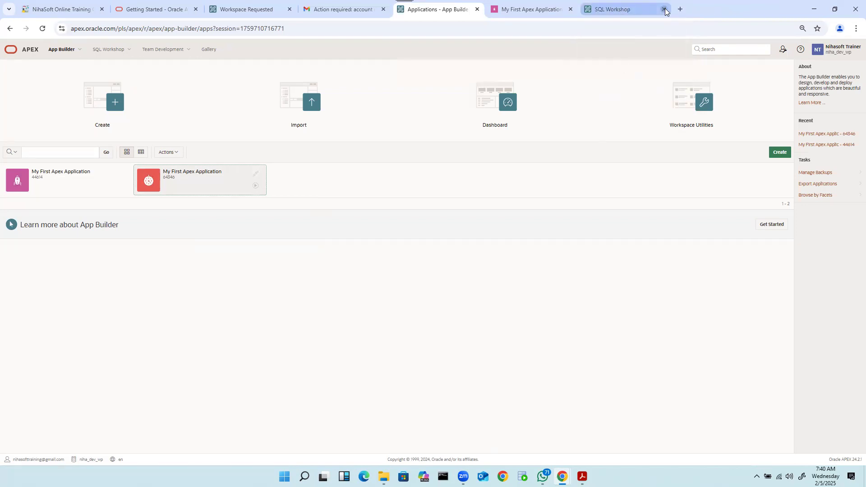
- Copy the pink-icon application's login URL up to "/login", leaving out the session parameter
left_click(551, 9)
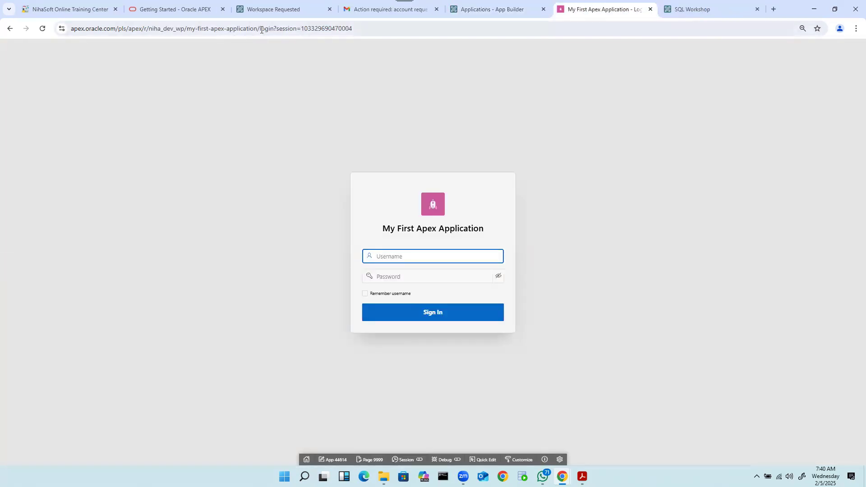
left_click_drag(274, 27, 63, 28)
key("ctrl+c")
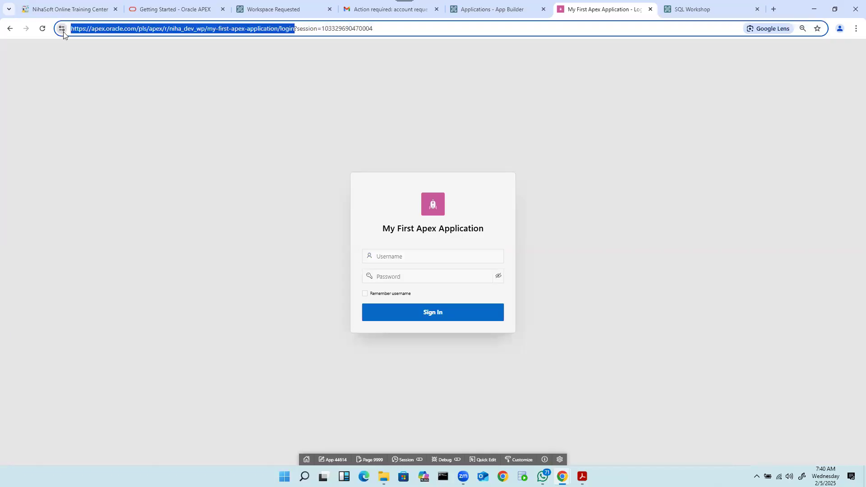
- Run the red-icon application from the App Builder applications list and close the SQL Workshop browser tab
left_click(502, 10)
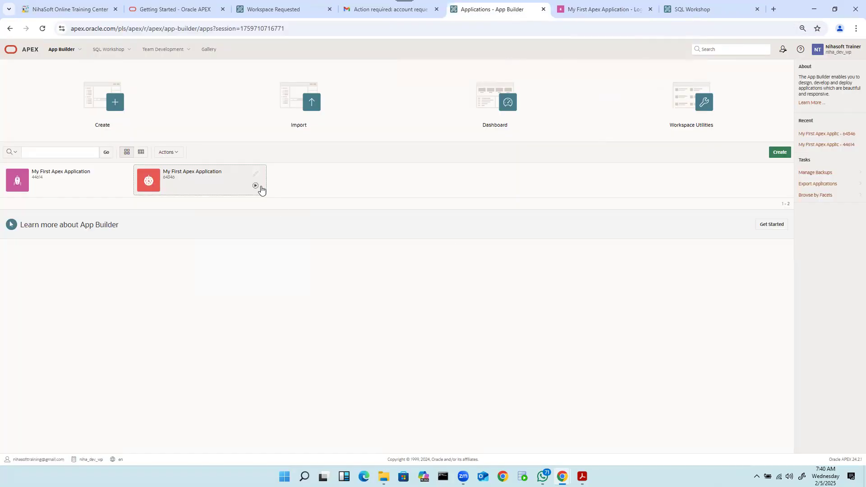
left_click(254, 187)
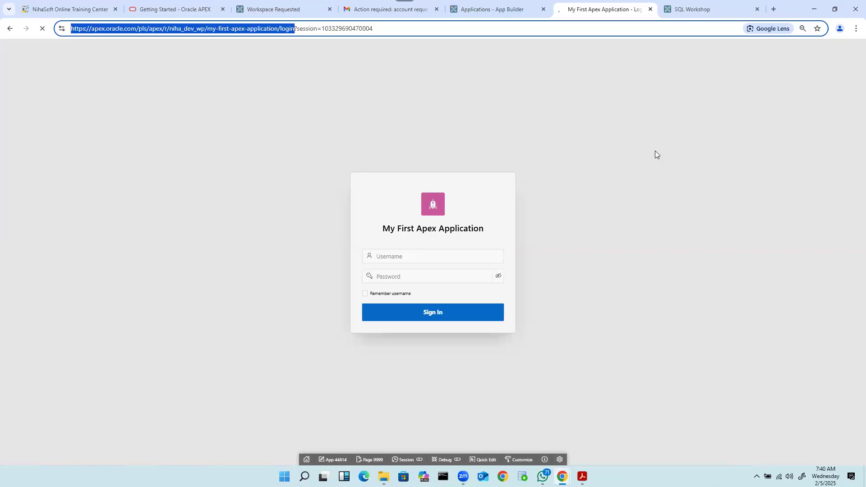
left_click(757, 9)
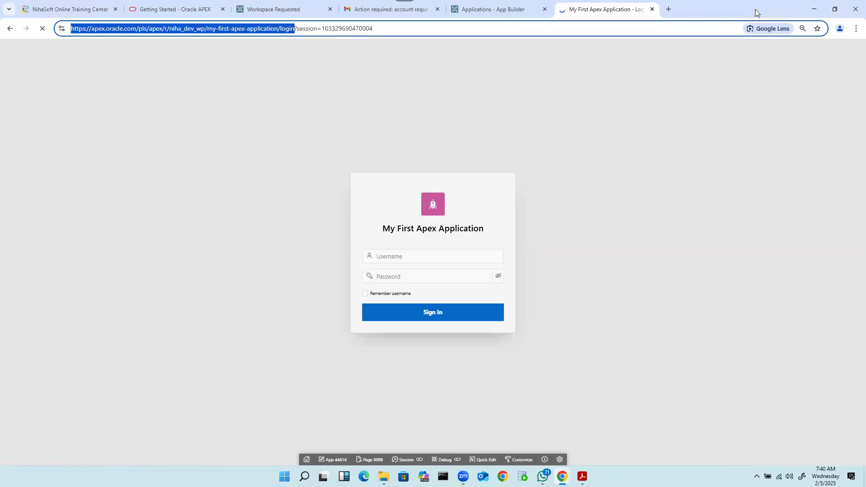
- Load the copied pink-icon application login URL in a new browser tab
left_click(669, 8)
key("ctrl+v")
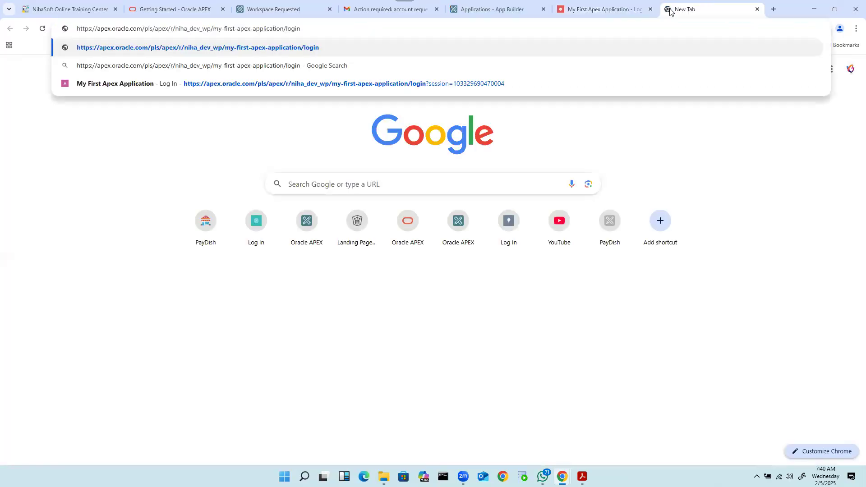
key("Return")
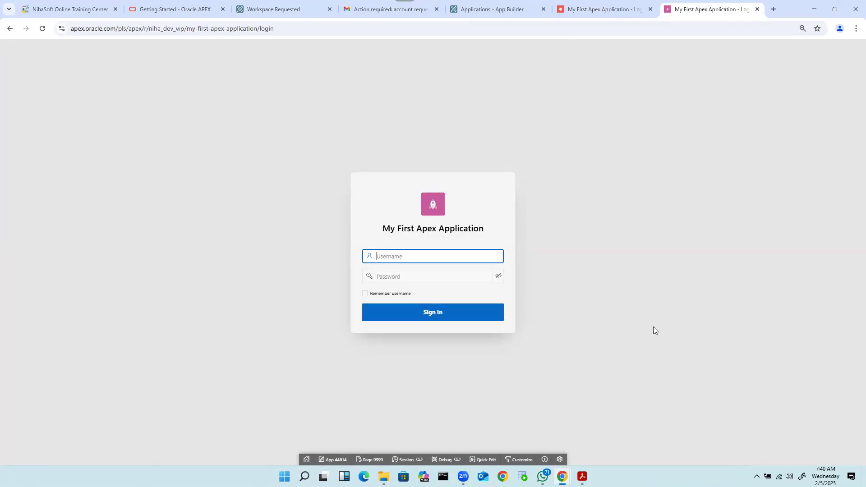
- Compare the login pages and URLs of the red-icon and pink-icon applications across their two browser tabs
left_click(716, 236)
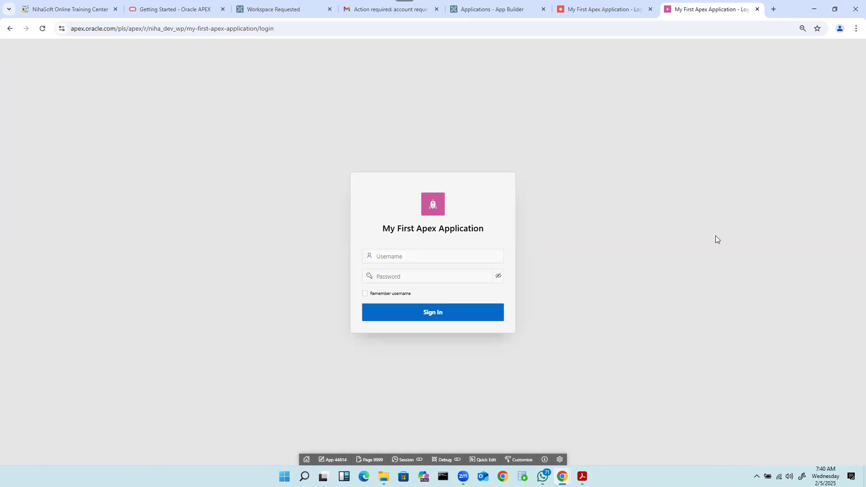
left_click(590, 11)
left_click(711, 10)
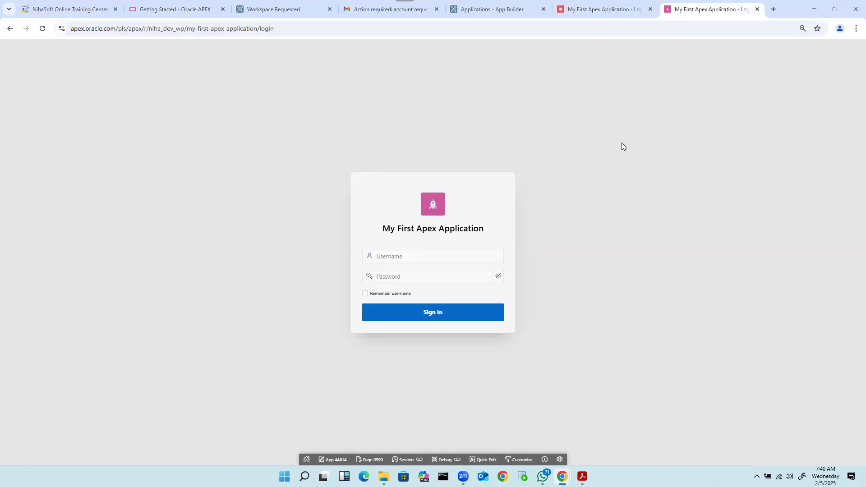
left_click(610, 9)
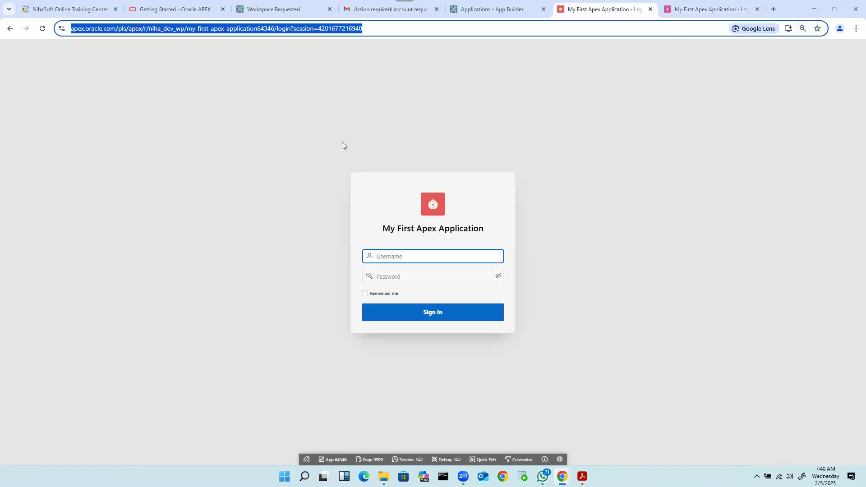
left_click(635, 137)
left_click(706, 7)
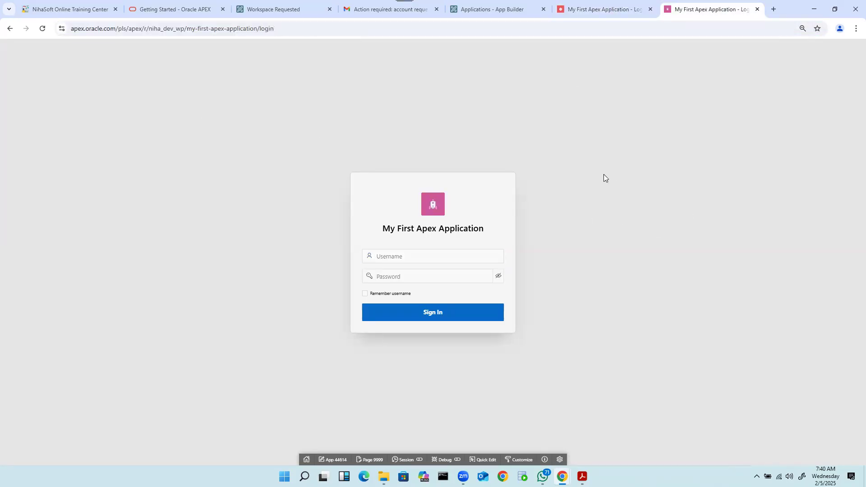
left_click(604, 8)
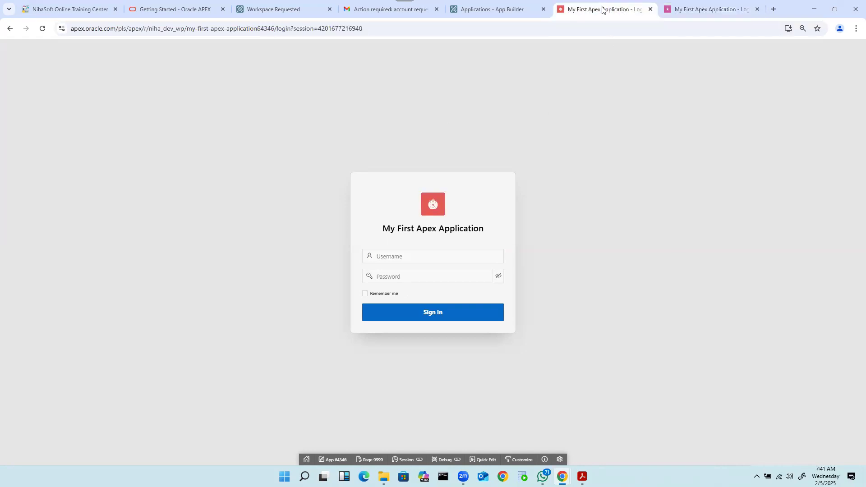
left_click(689, 14)
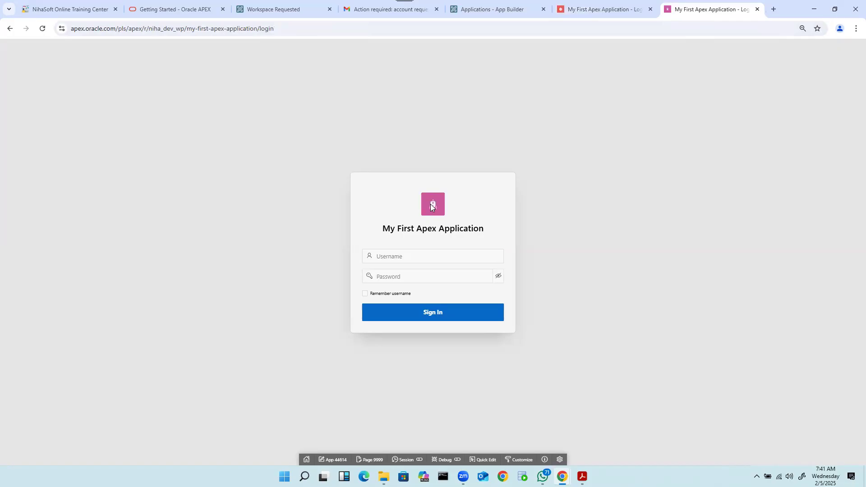
left_click(587, 13)
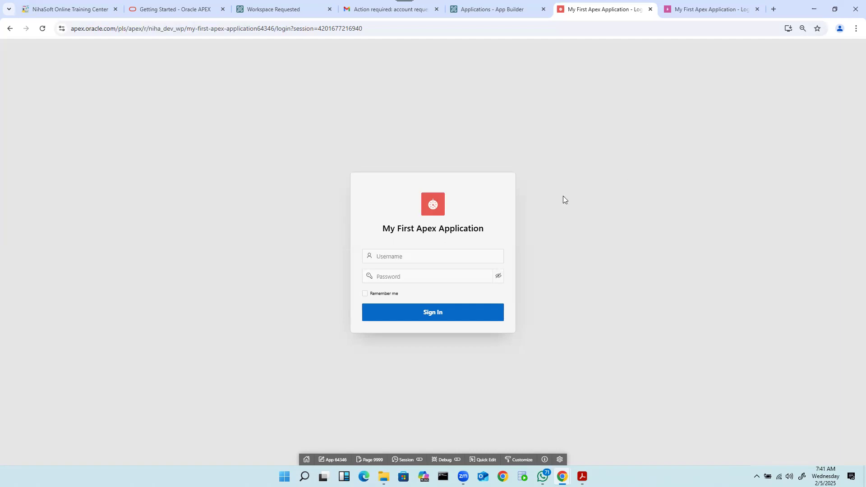
left_click(709, 15)
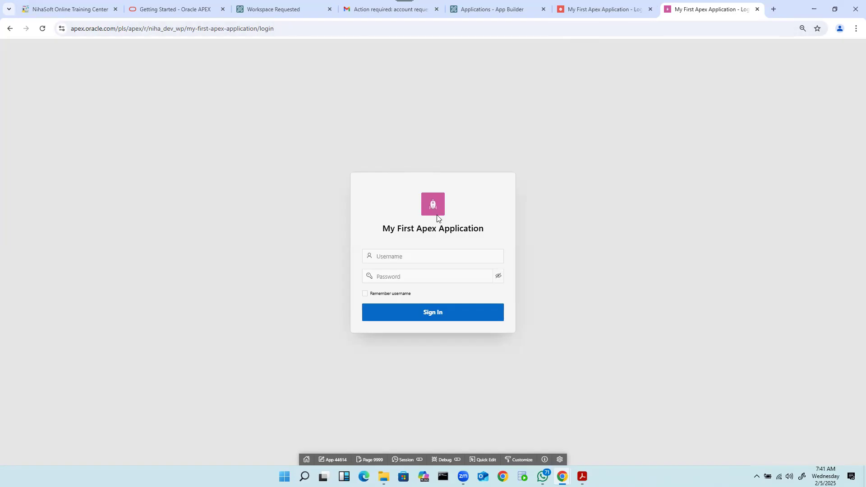
left_click(589, 11)
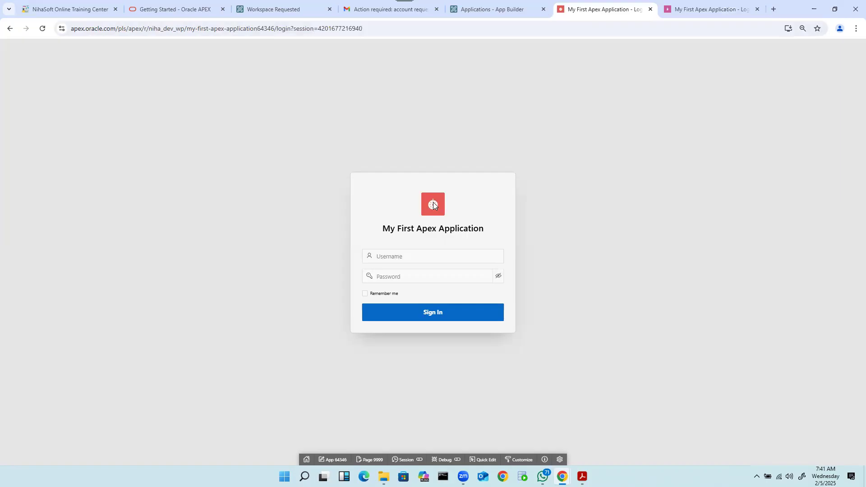
- Examine the username field and the password visibility toggle on the red-icon application's login page
left_click(401, 258)
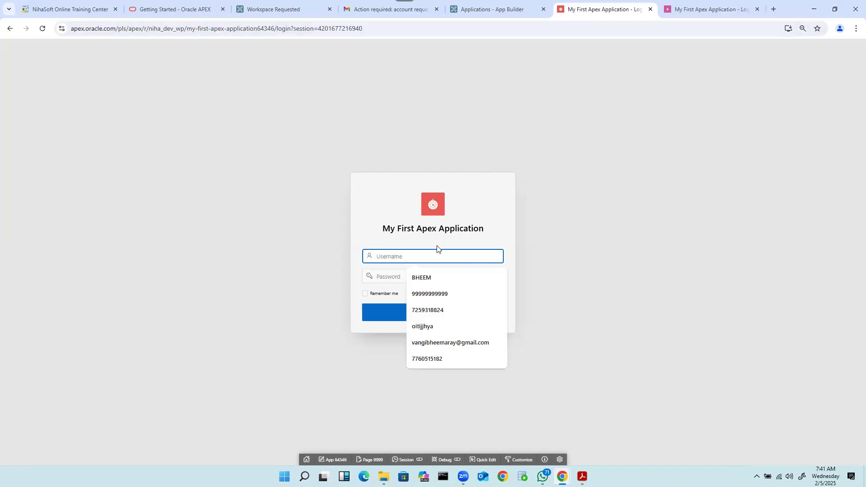
left_click(589, 239)
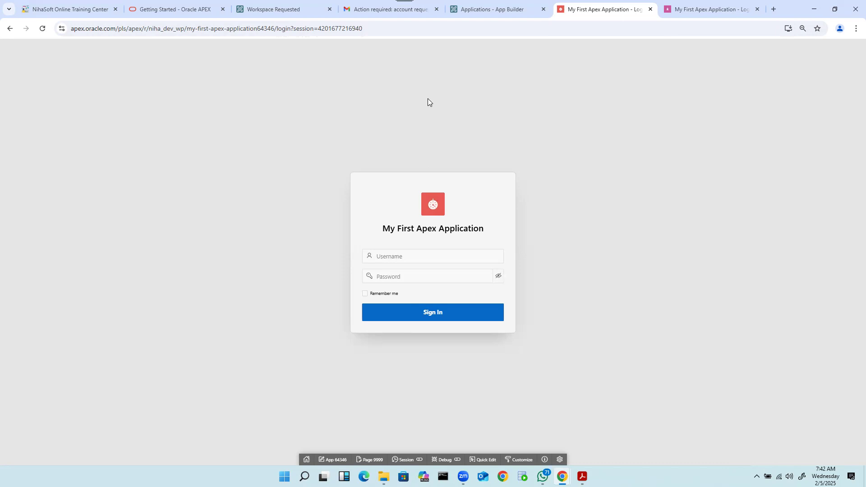
left_click(498, 276)
left_click(581, 268)
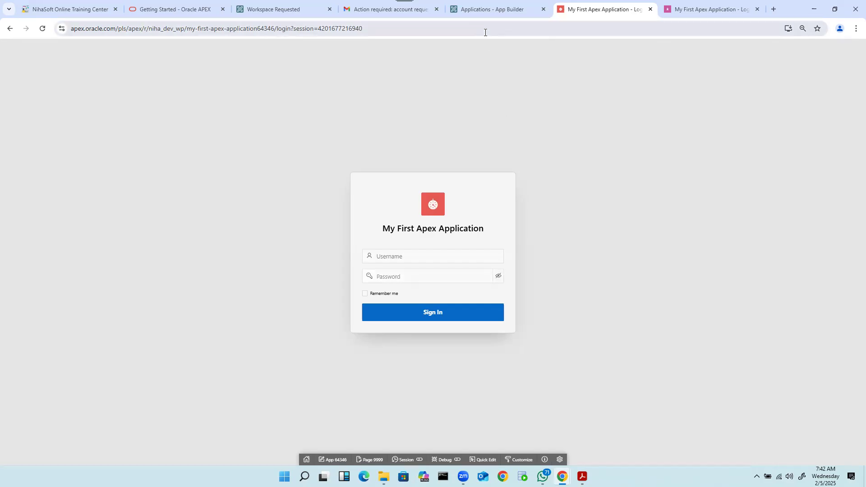
- Check the signed-in developer's account details in App Builder against the red-icon application's login page
left_click(470, 9)
left_click(838, 50)
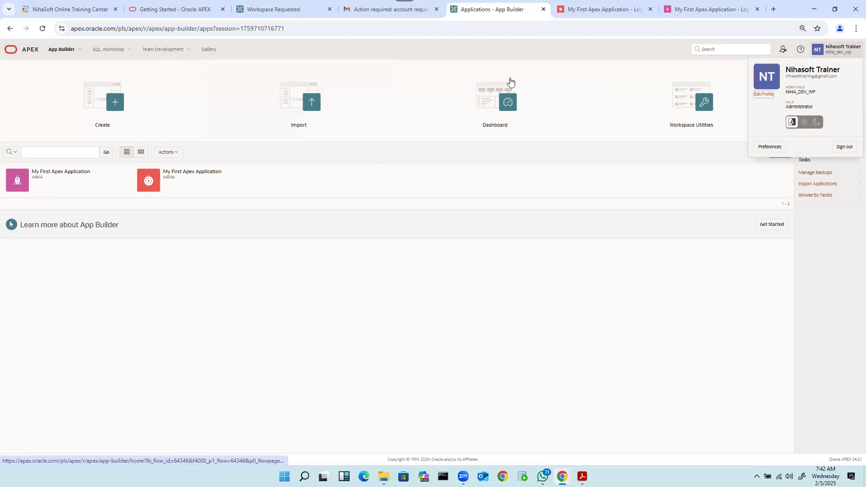
left_click(587, 8)
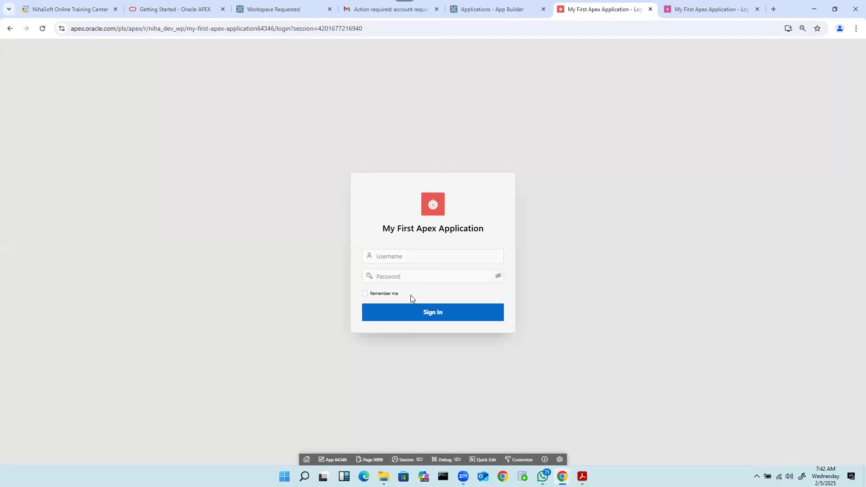
left_click(491, 14)
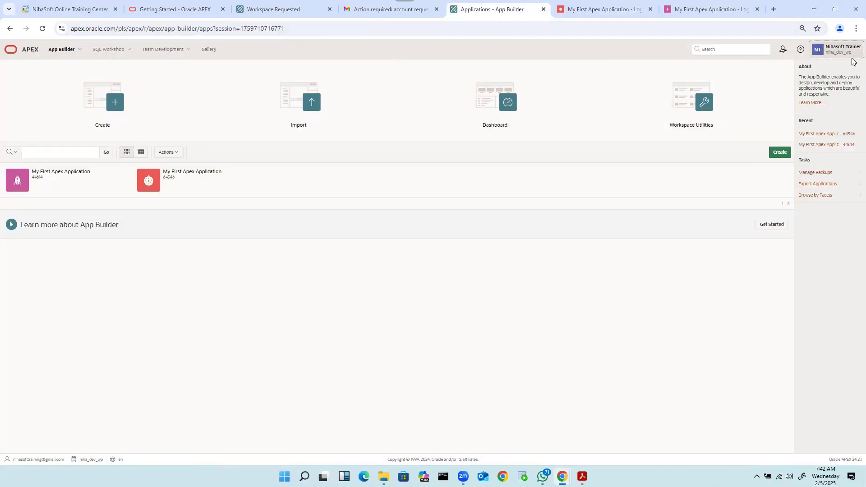
left_click(840, 49)
- Copy the workspace username from the approval email into the username field of the red-icon application's login page
left_click(381, 14)
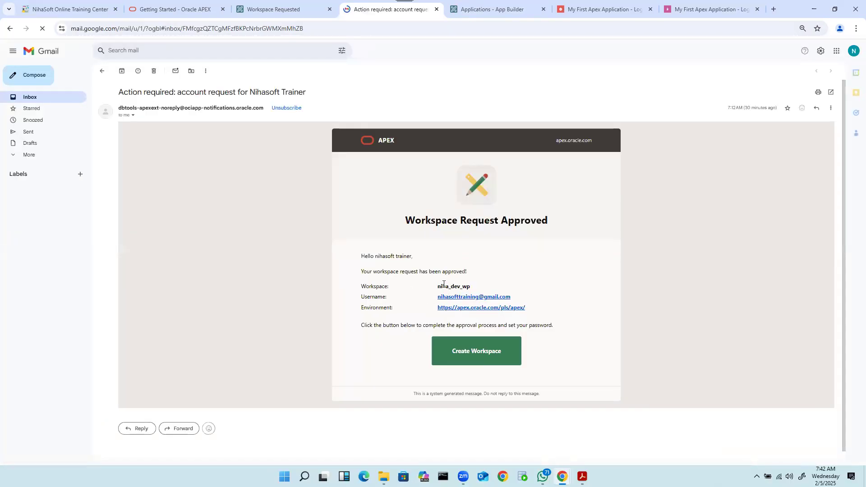
left_click_drag(515, 297, 433, 301)
key("ctrl+c")
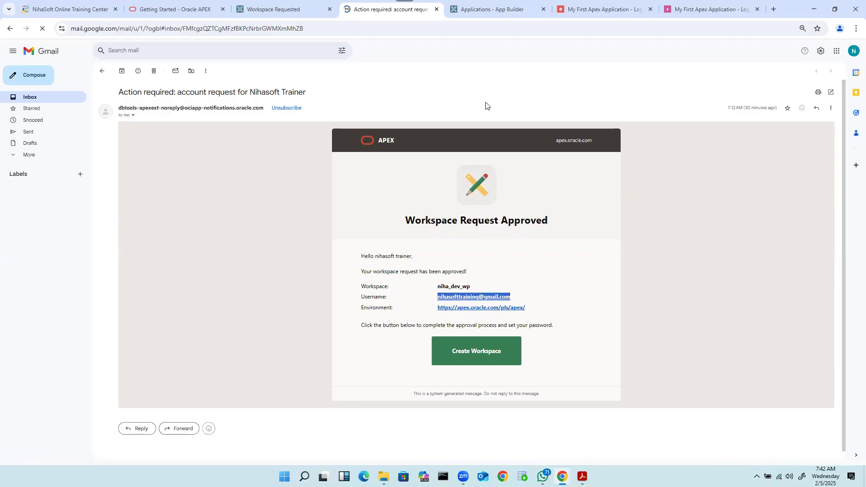
left_click(585, 10)
left_click(393, 258)
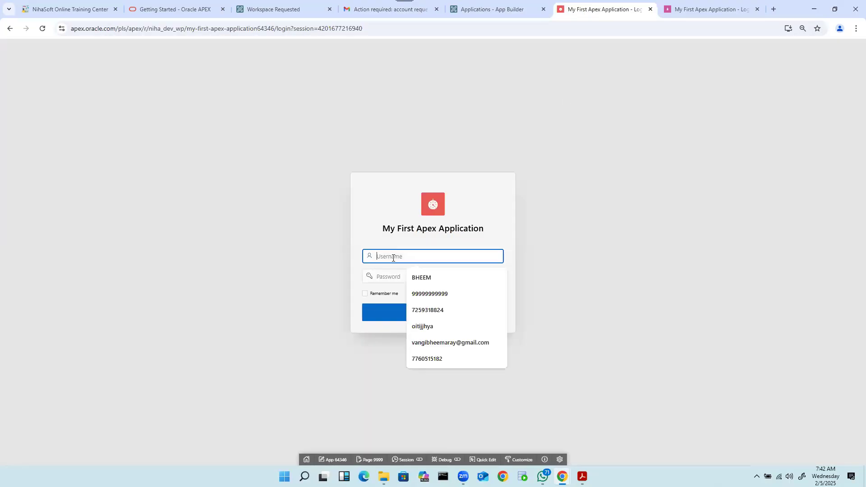
key("ctrl+v")
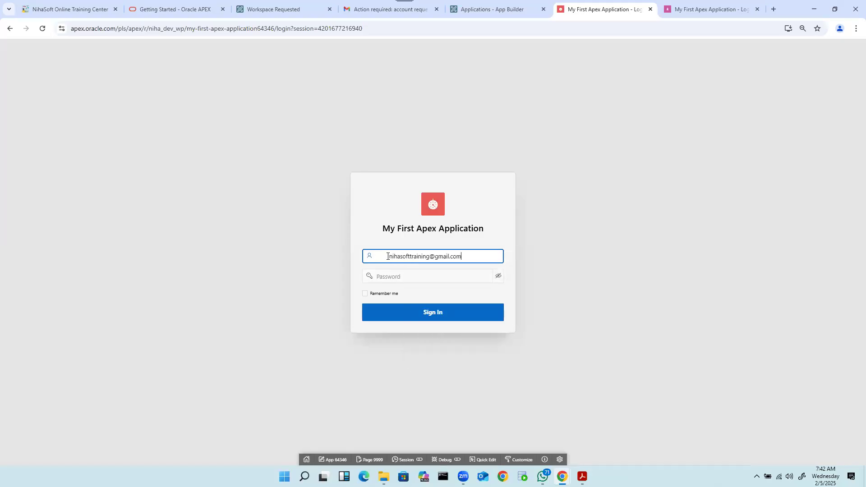
- Enter the account password, enable Remember me, sign in to the red-icon application, and dismiss the offer to save the password
left_click(404, 276)
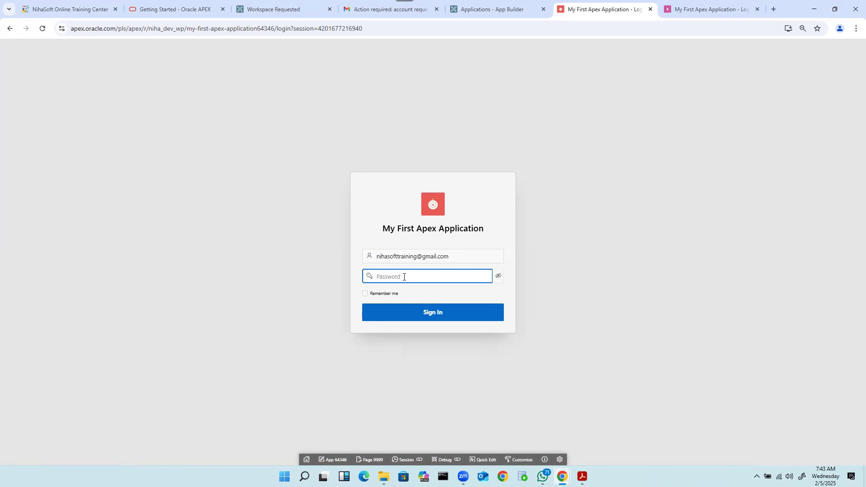
left_click(502, 10)
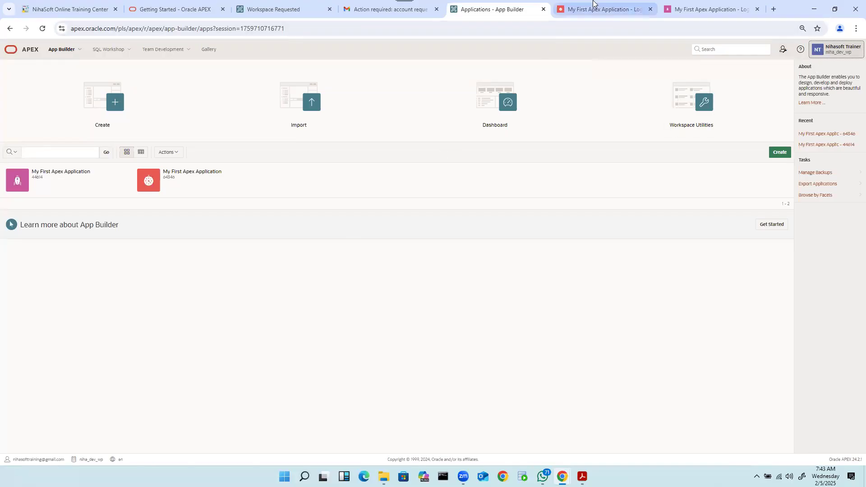
left_click(603, 10)
type("*")
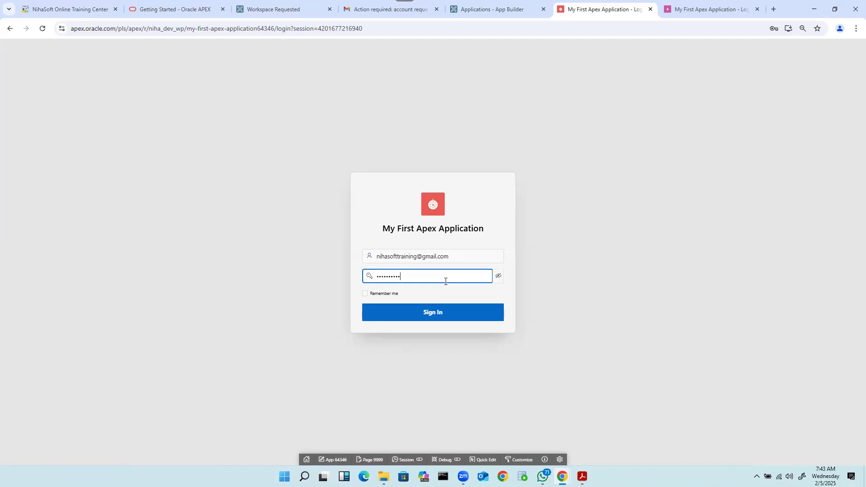
left_click(639, 271)
left_click(365, 294)
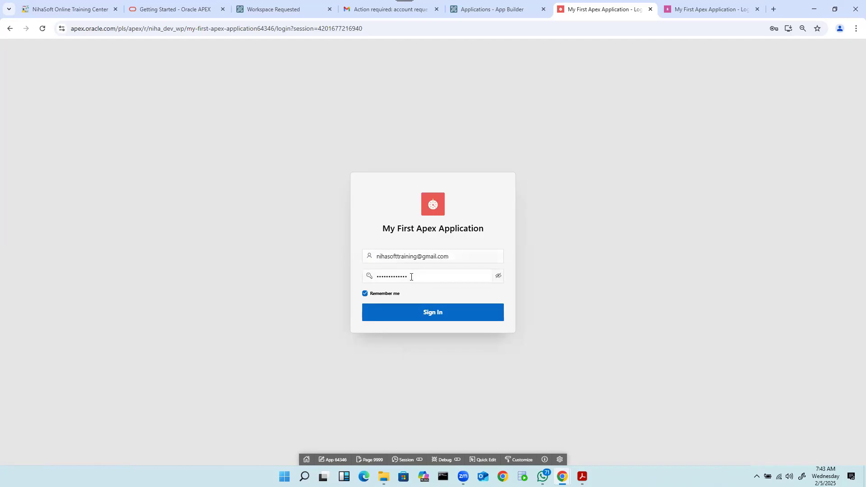
left_click(432, 315)
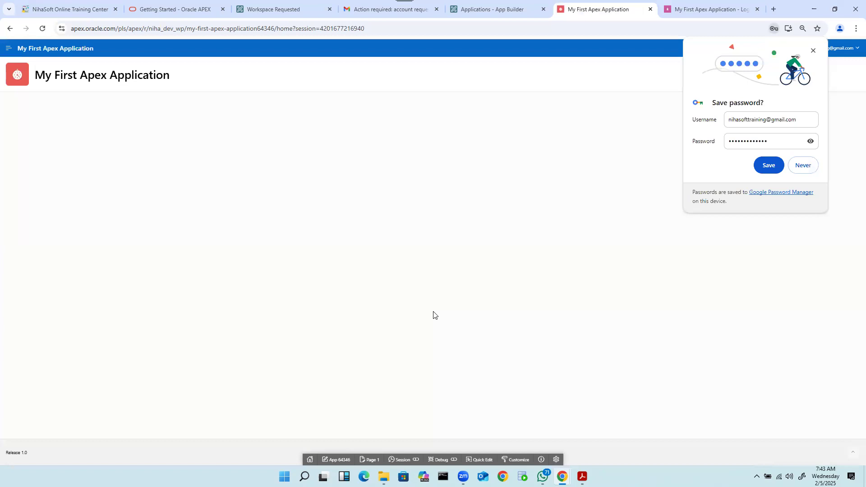
left_click(813, 52)
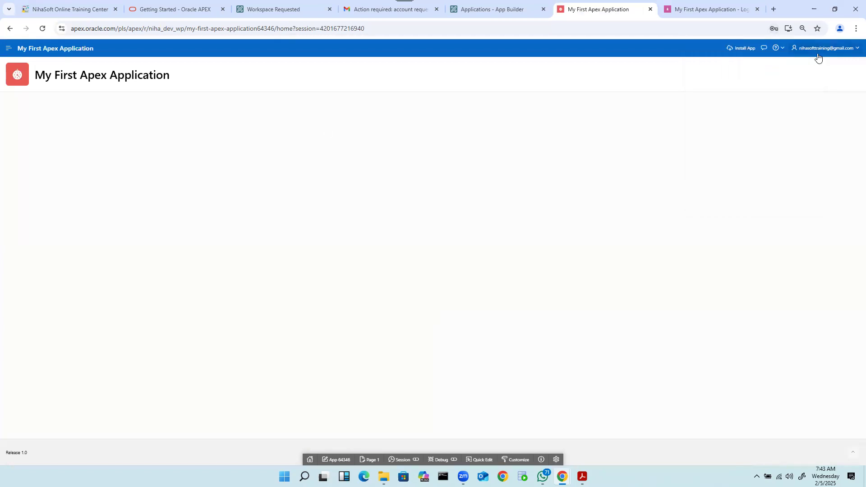
- Examine the red-icon application's navigation menu, user account options and Feedback dialog without submitting any feedback
left_click(9, 49)
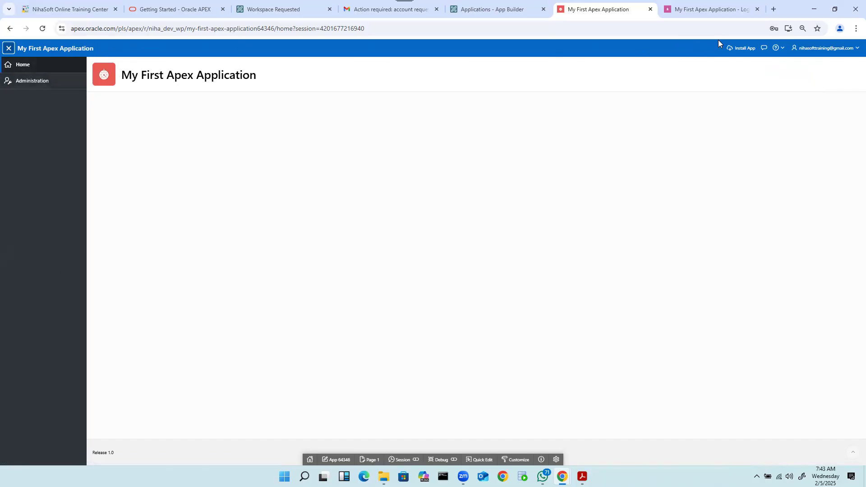
left_click(842, 53)
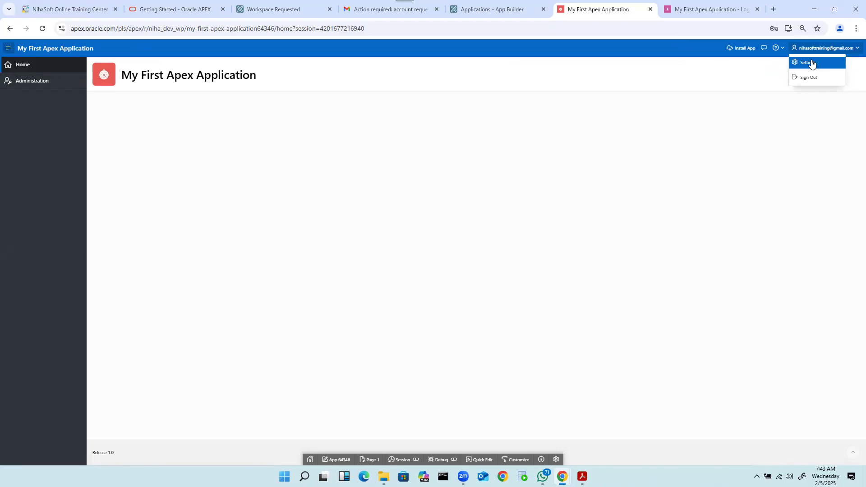
left_click(764, 48)
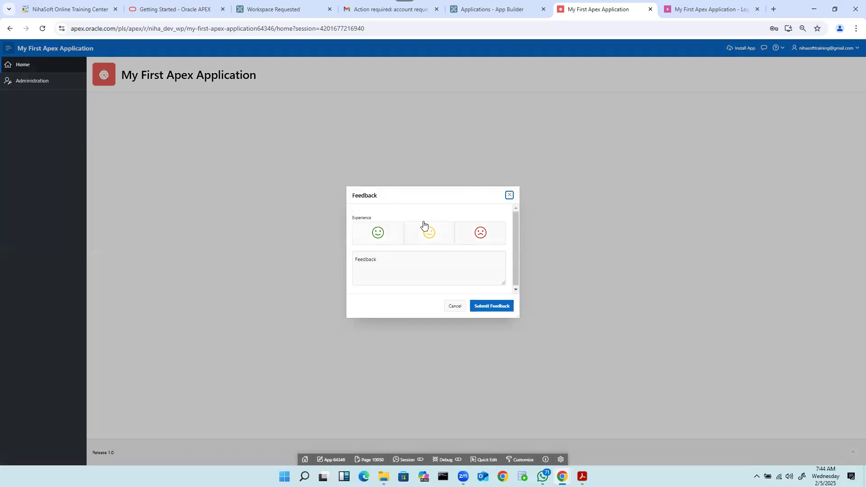
left_click(510, 195)
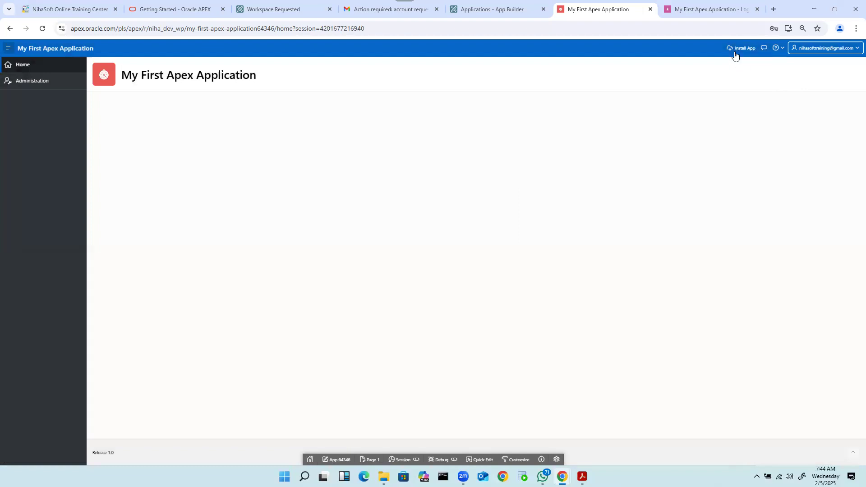
left_click(765, 46)
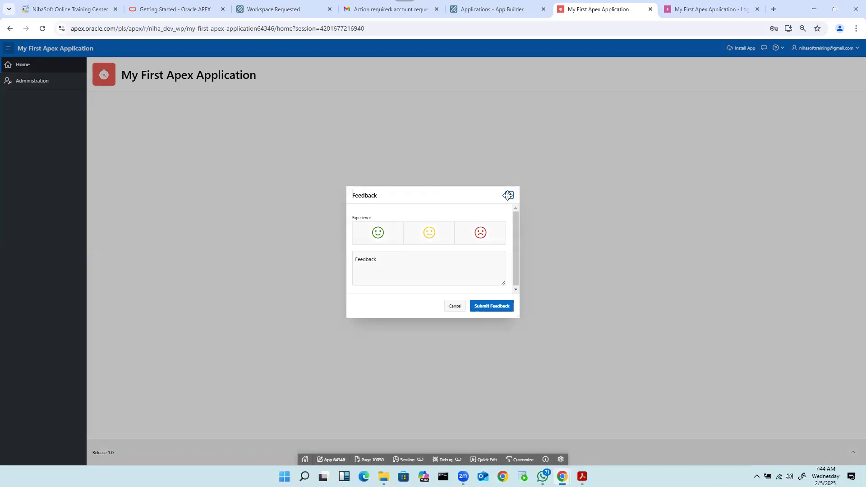
left_click(508, 195)
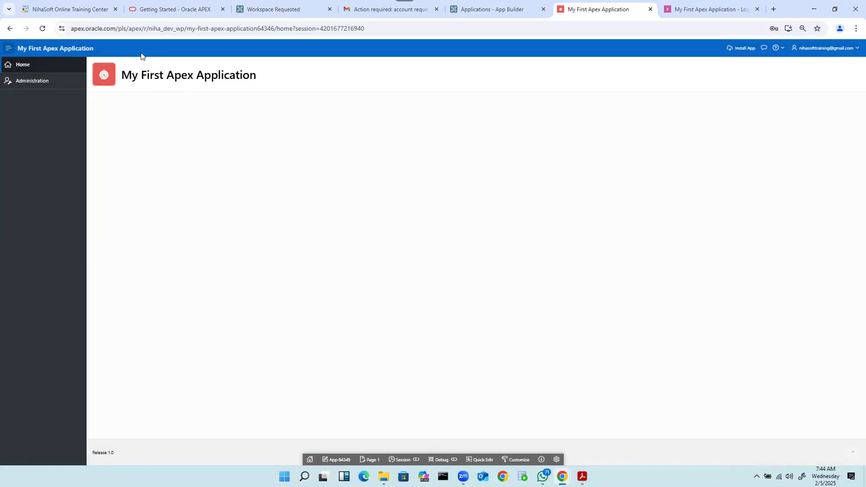
- Fill in the account's e-mail as the username on the pink-icon application's login page
left_click(698, 10)
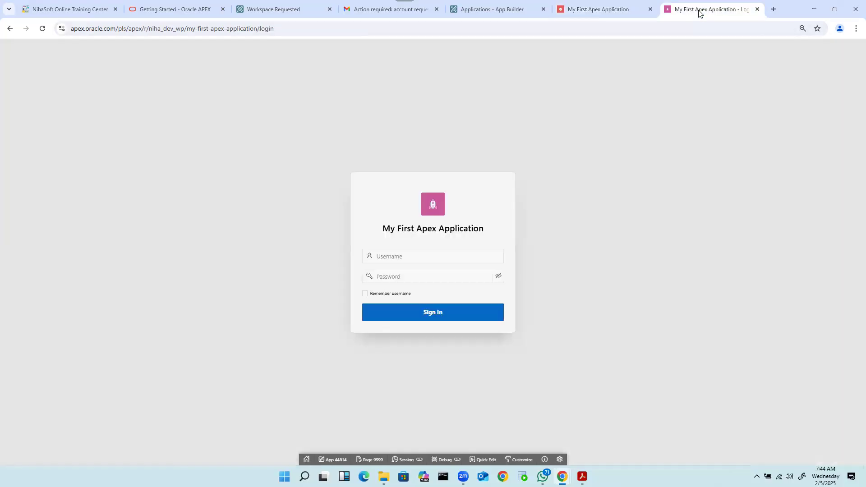
left_click(402, 257)
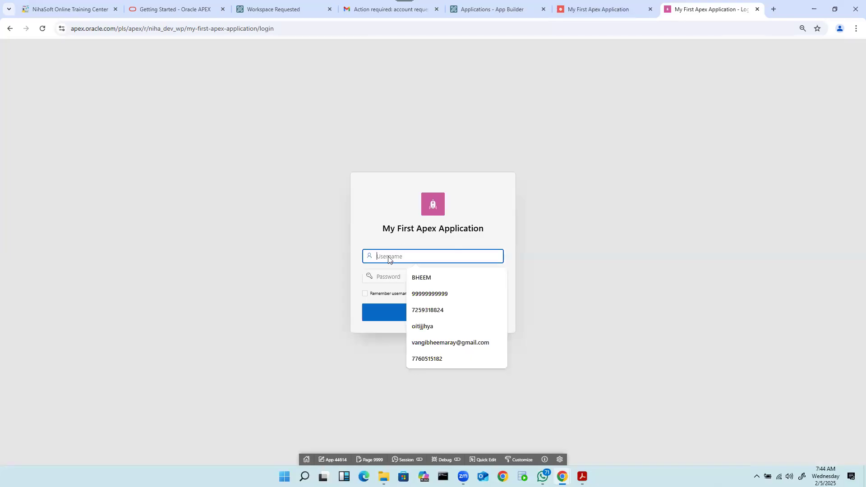
type("n")
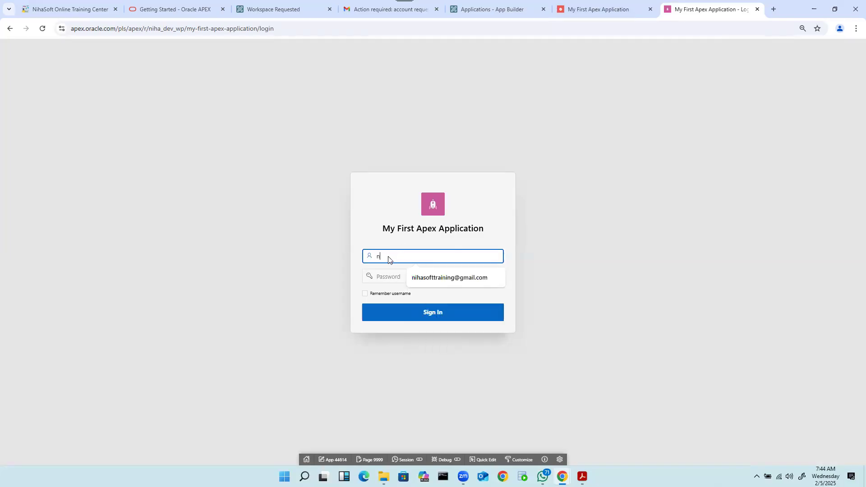
left_click(435, 280)
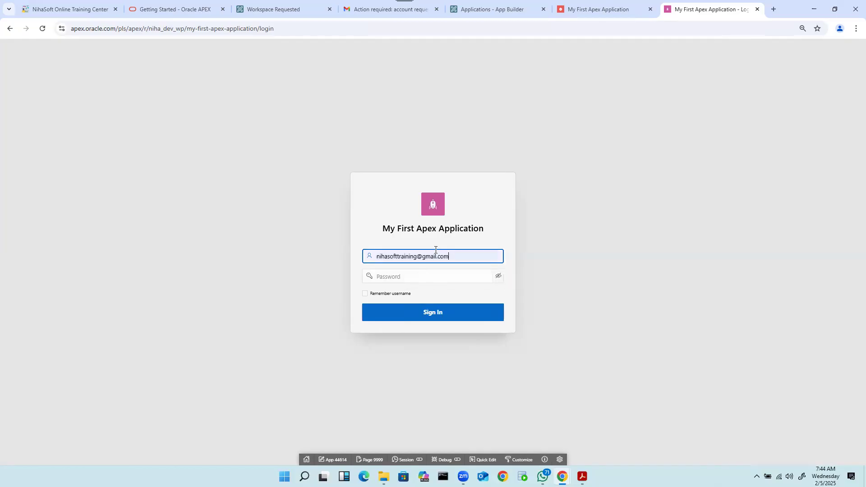
left_click(391, 277)
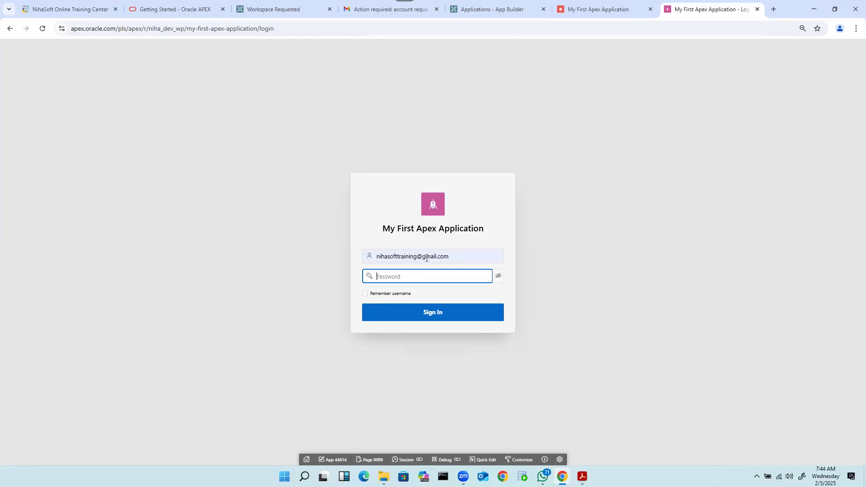
- Check the account in App Builder, enter the account password to sign in to the pink-icon application, and dismiss the offer to save it
left_click(492, 11)
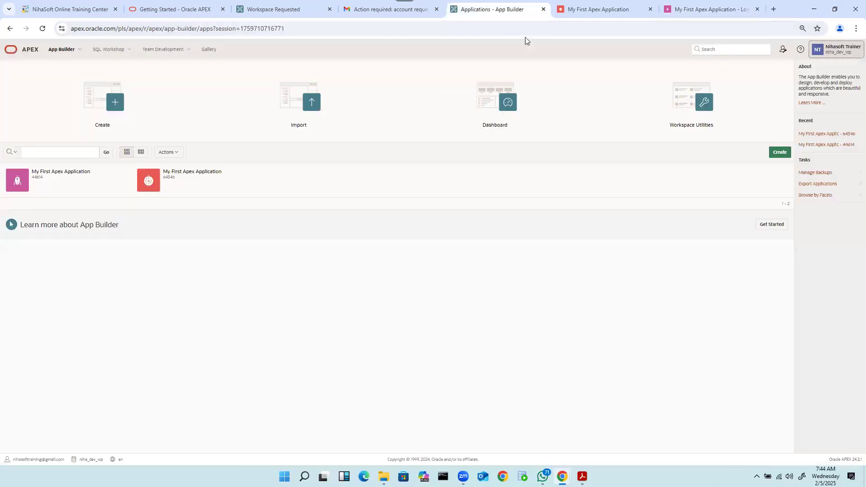
left_click(687, 9)
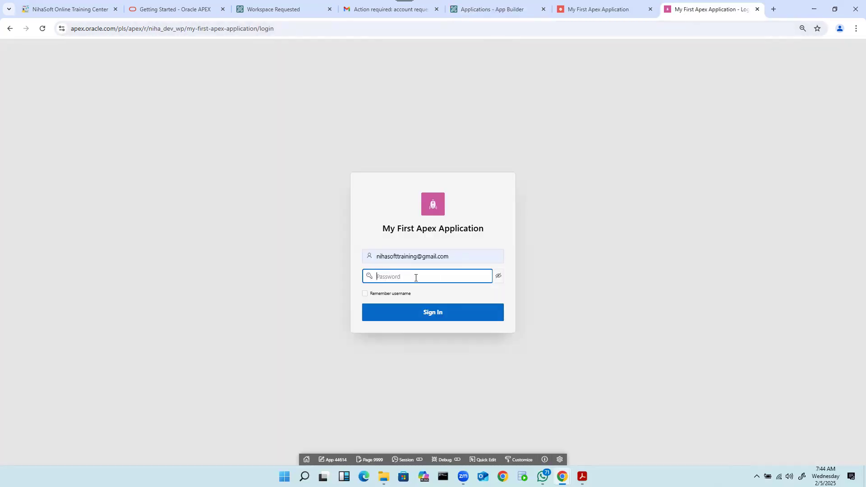
type("•")
left_click(449, 318)
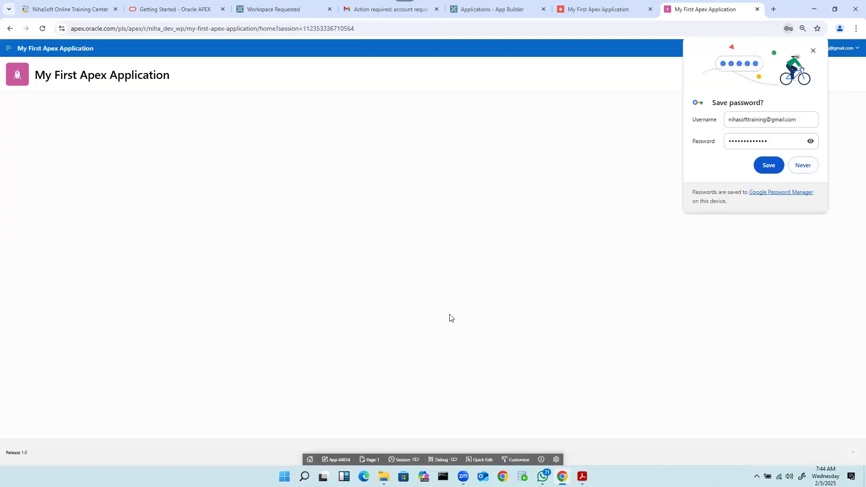
left_click(812, 51)
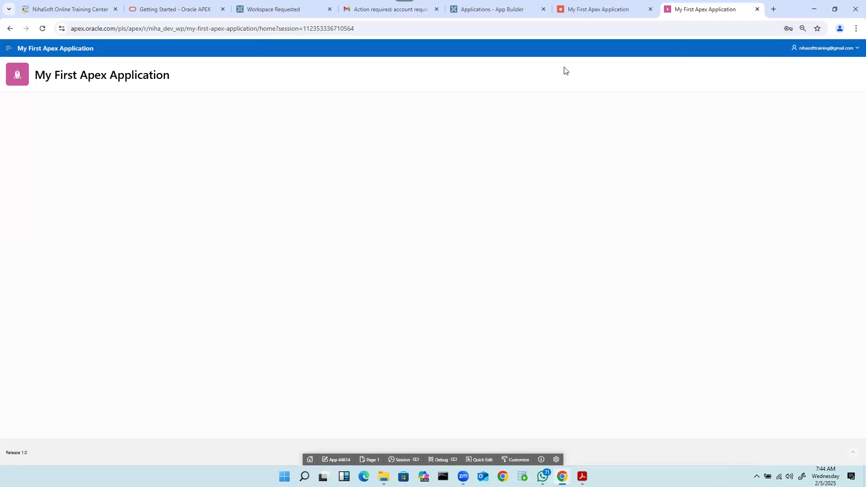
- Compare the navigation menus and header options of the pink-icon and red-icon applications
left_click(8, 49)
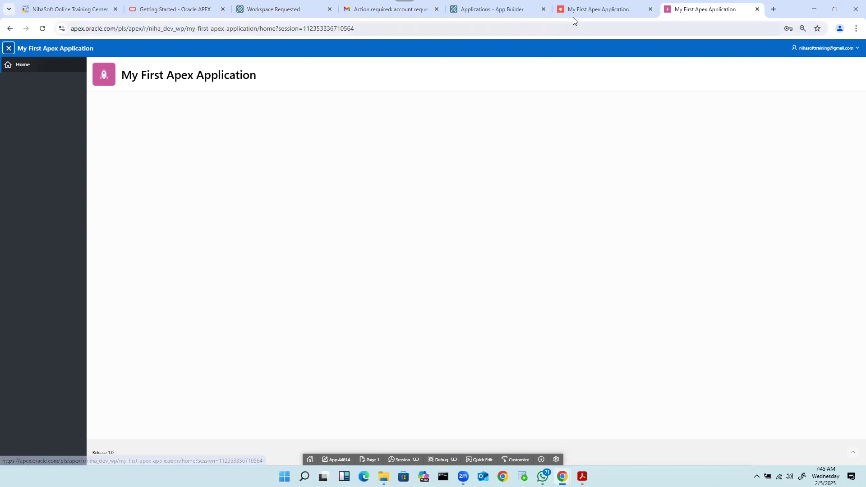
left_click(586, 8)
left_click(8, 49)
left_click(8, 49)
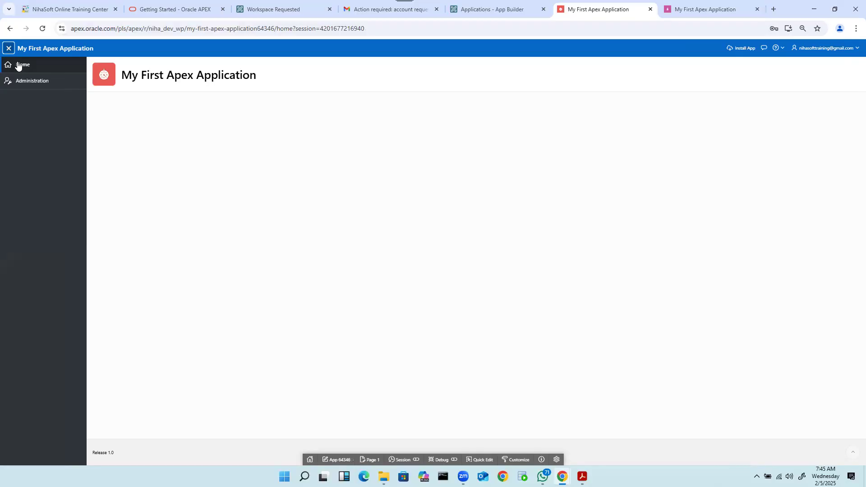
left_click(8, 50)
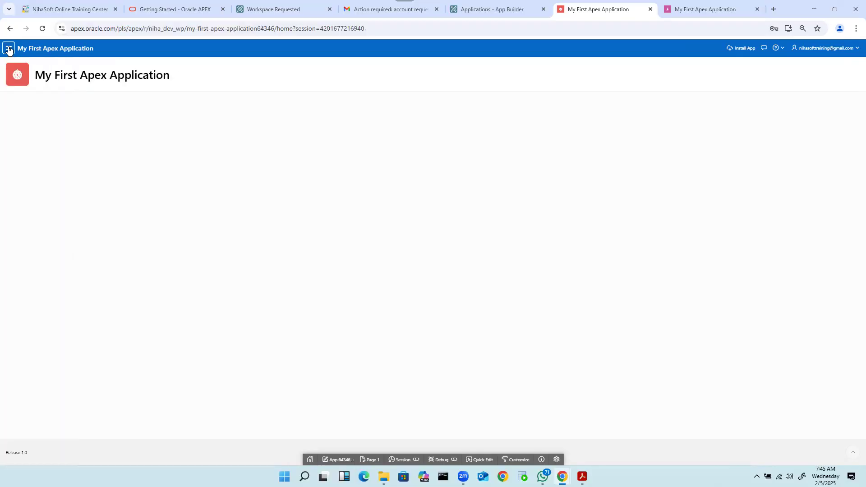
left_click(9, 50)
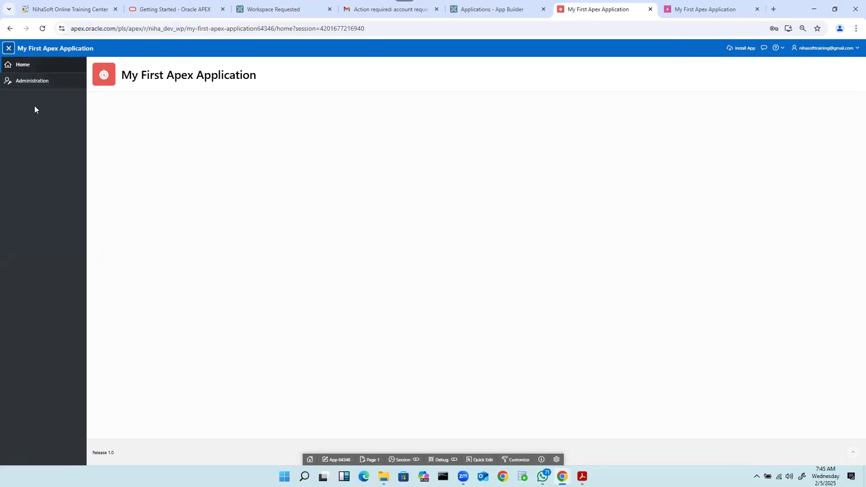
left_click(10, 48)
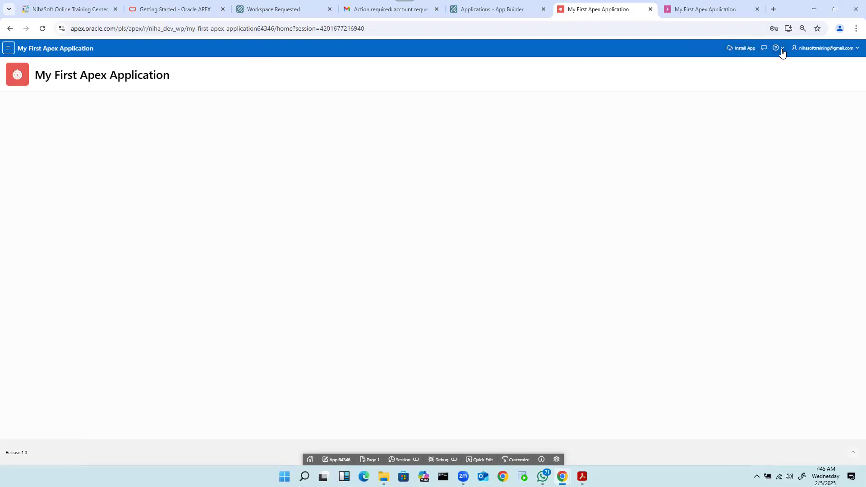
left_click(695, 9)
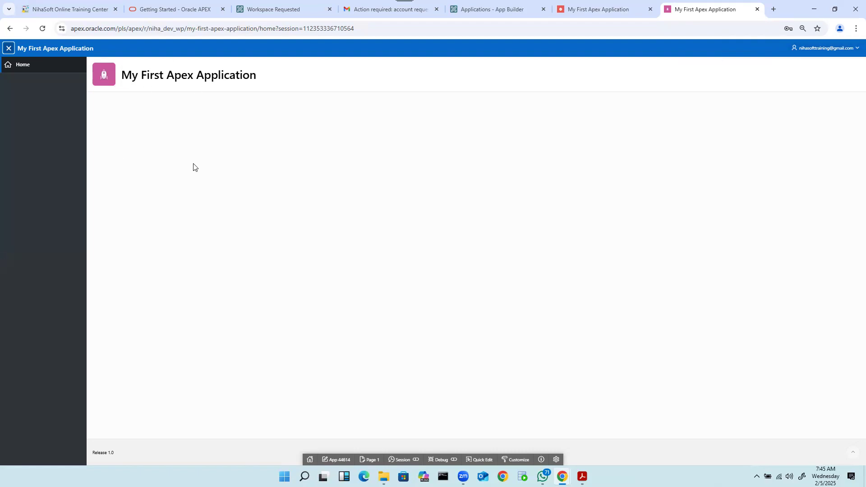
left_click(586, 13)
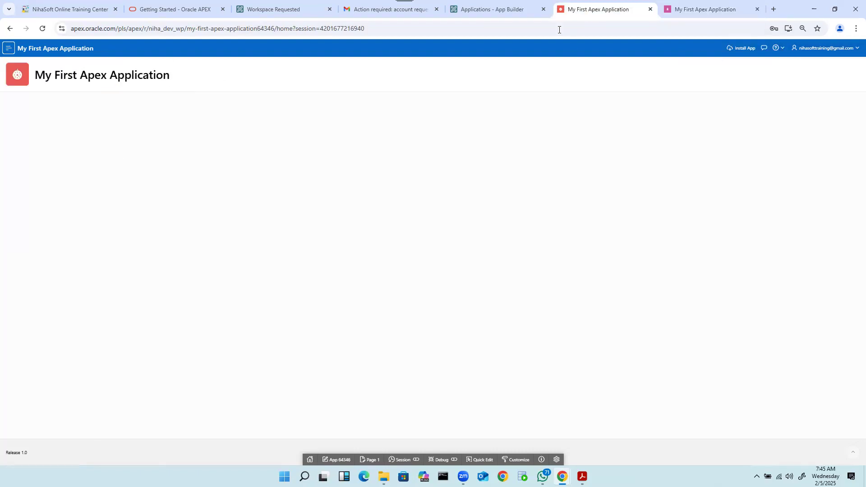
left_click(8, 47)
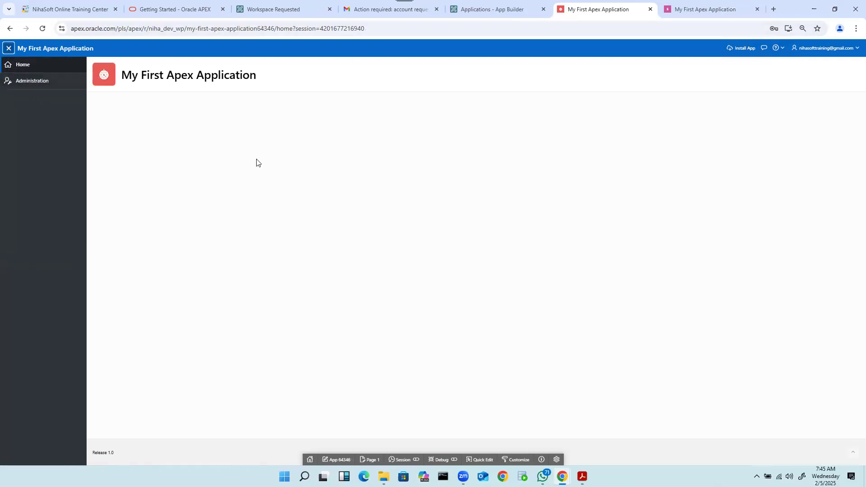
- Start a new application with the full Create App Wizard and enable the Install Progressive Web App feature
left_click(475, 10)
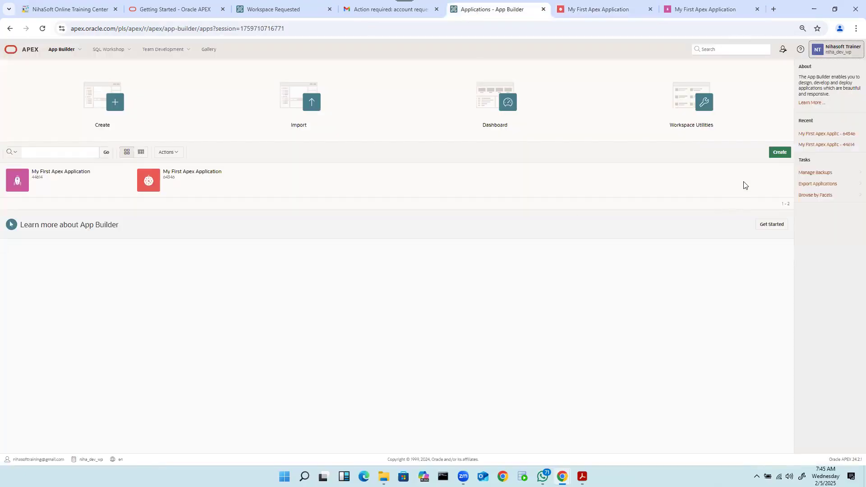
left_click(780, 152)
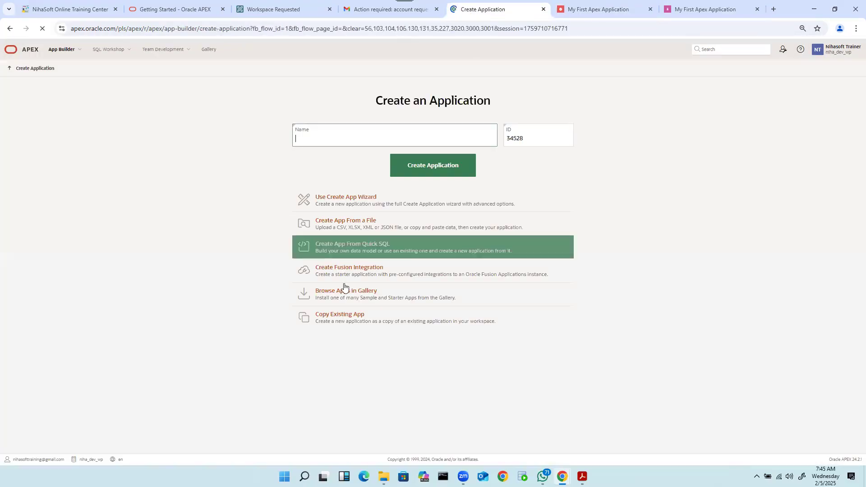
left_click(374, 202)
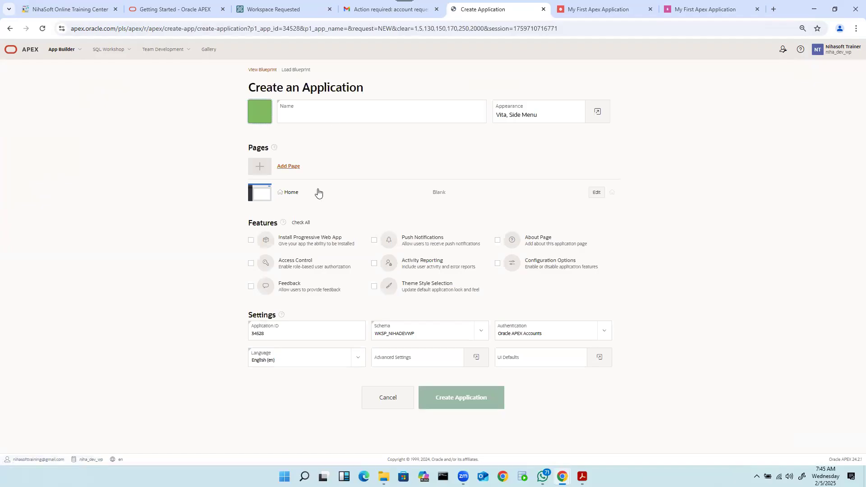
left_click(591, 9)
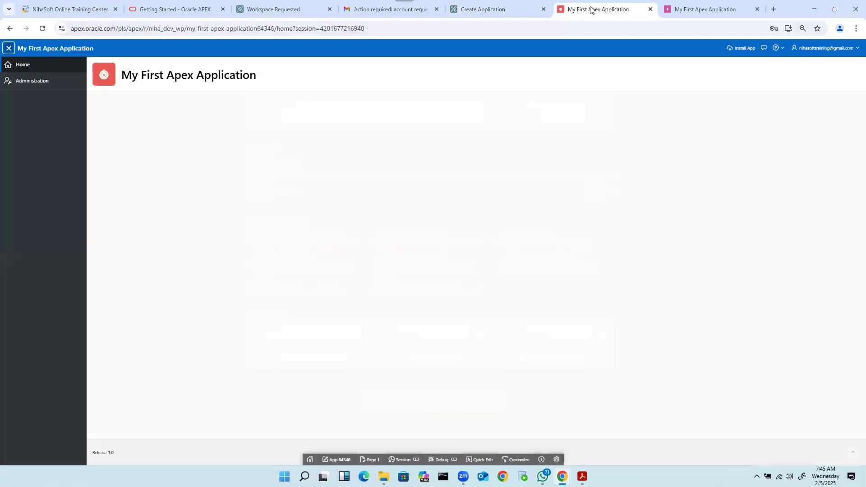
left_click(522, 8)
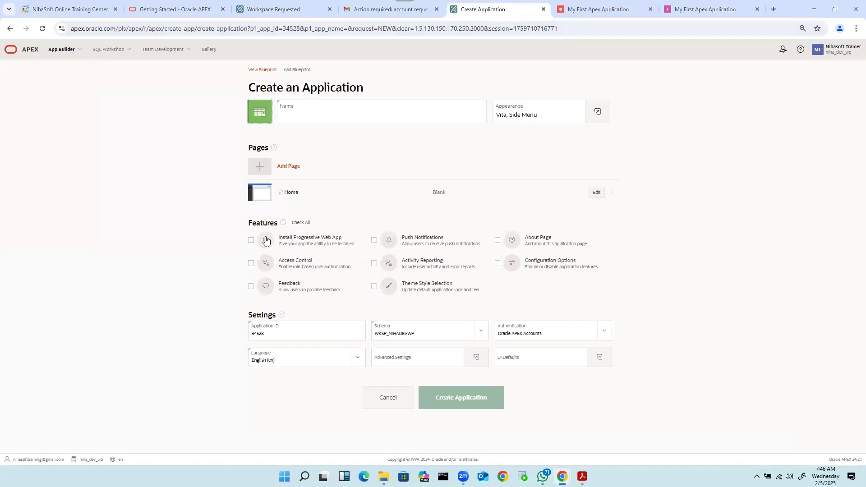
left_click(251, 242)
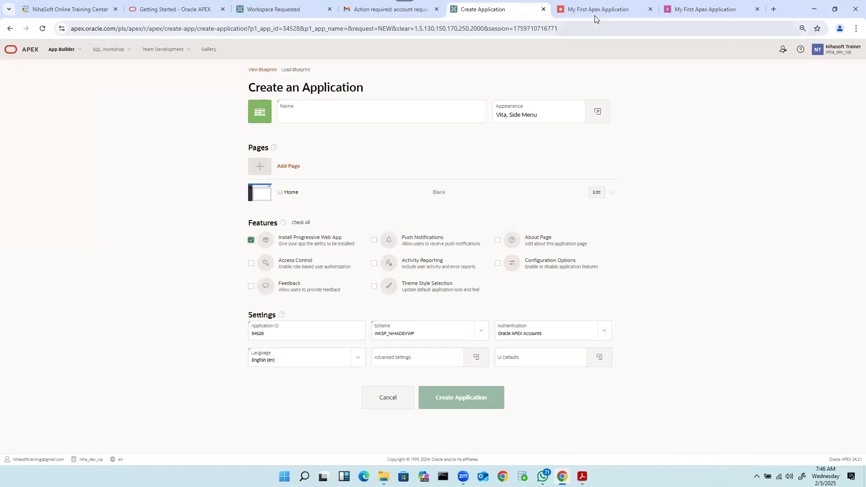
- Install the running red-icon application as a desktop app
left_click(594, 14)
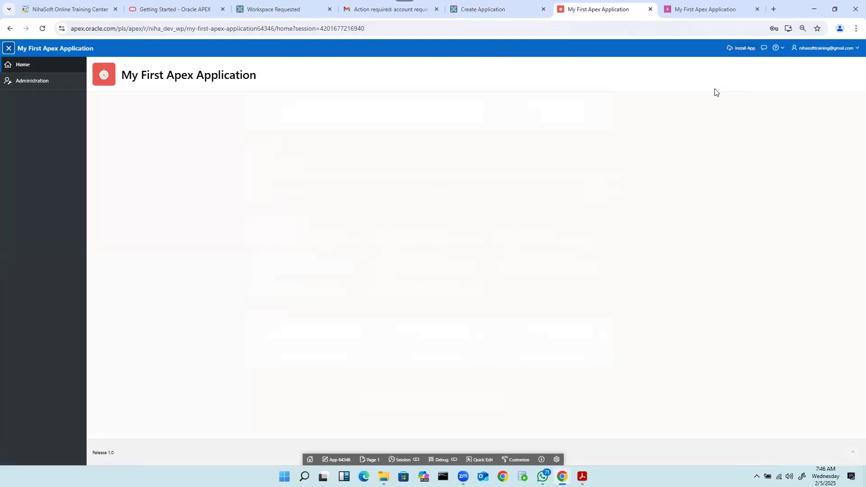
left_click(741, 52)
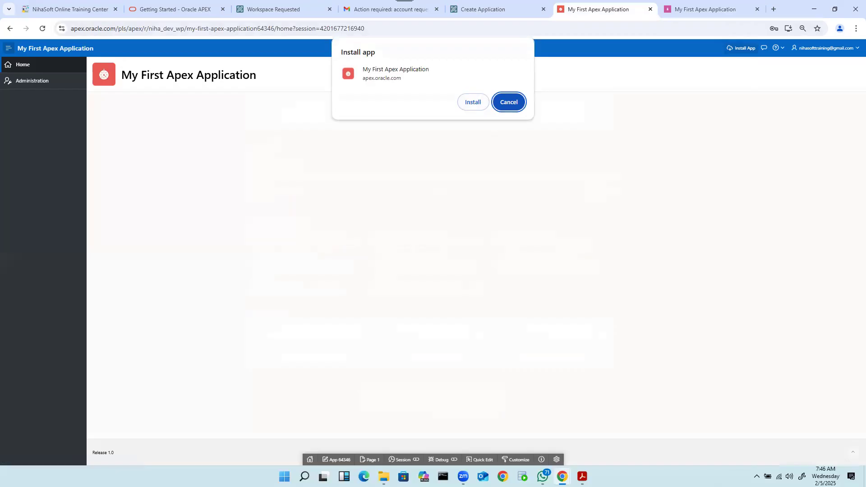
left_click(474, 103)
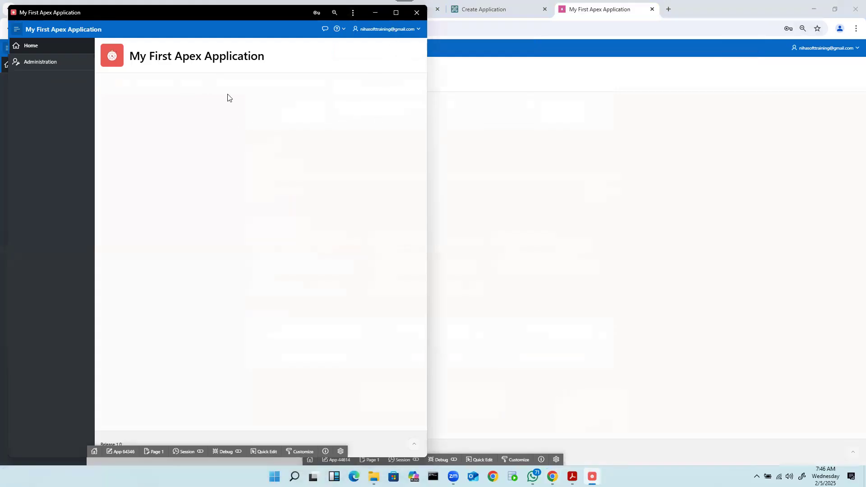
- Minimize the installed red-icon application's window, preview it from the taskbar, and close it
left_click(374, 13)
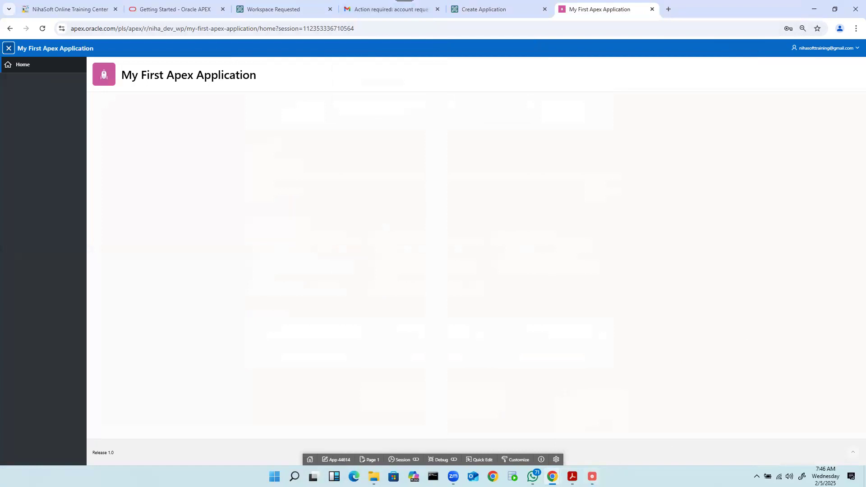
mouse_move(592, 476)
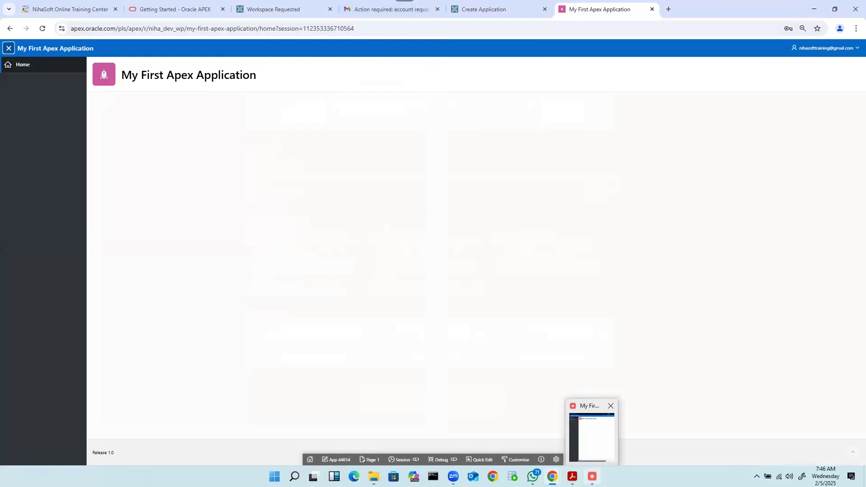
left_click(611, 406)
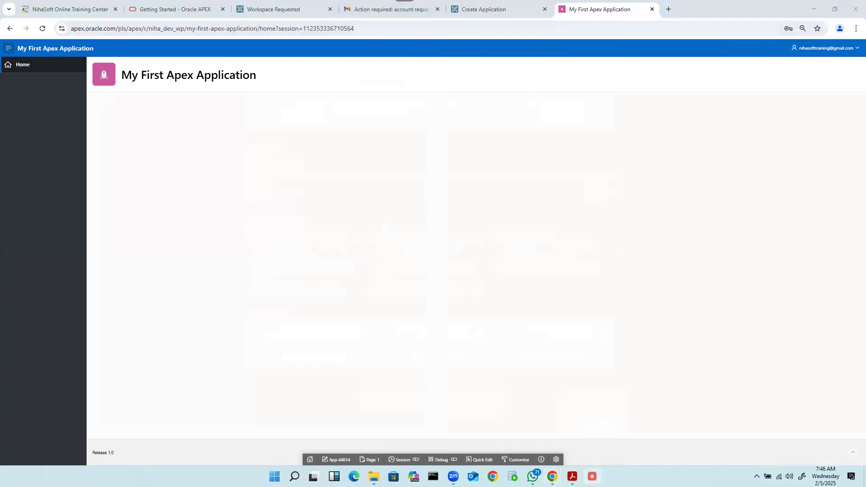
- Unpin the installed application from the taskbar and run the red-icon application again from App Builder
right_click(592, 477)
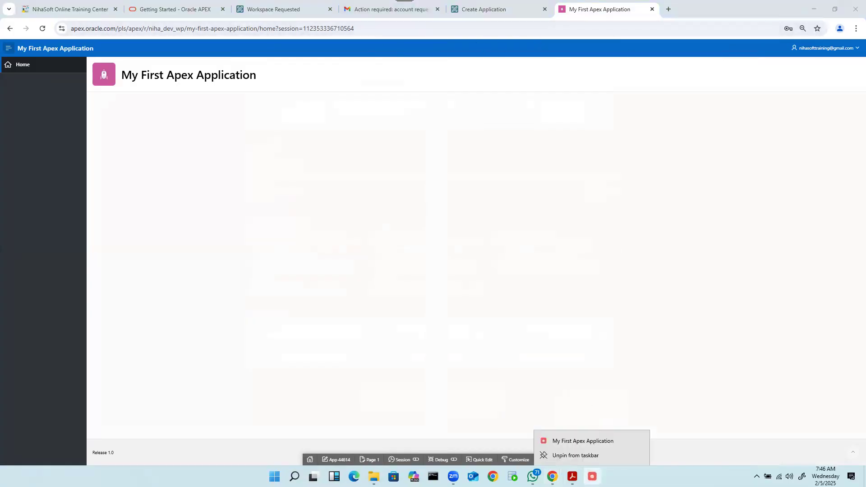
left_click(590, 457)
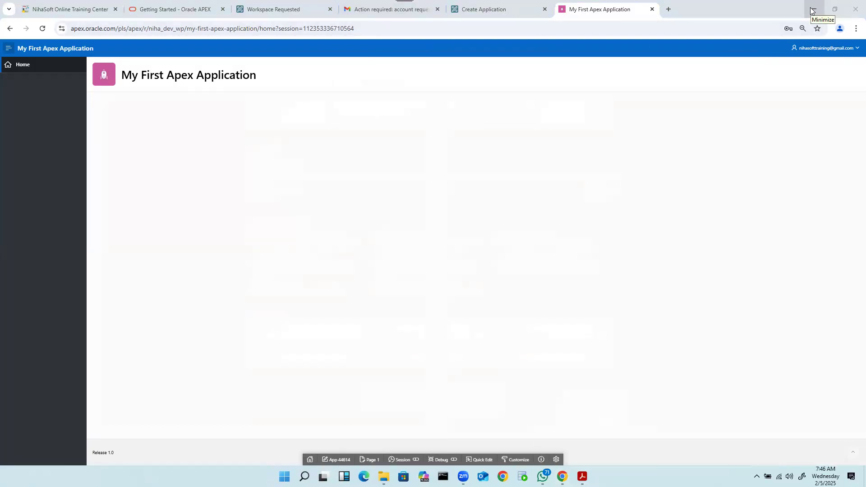
left_click(487, 10)
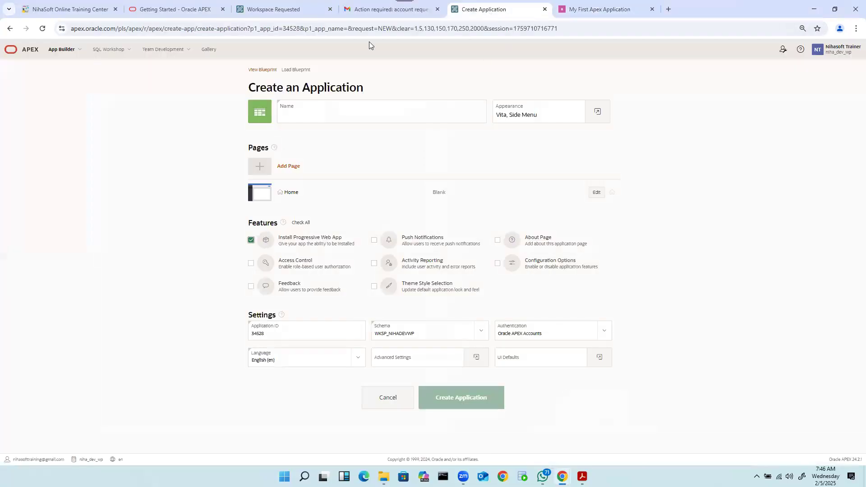
left_click(50, 50)
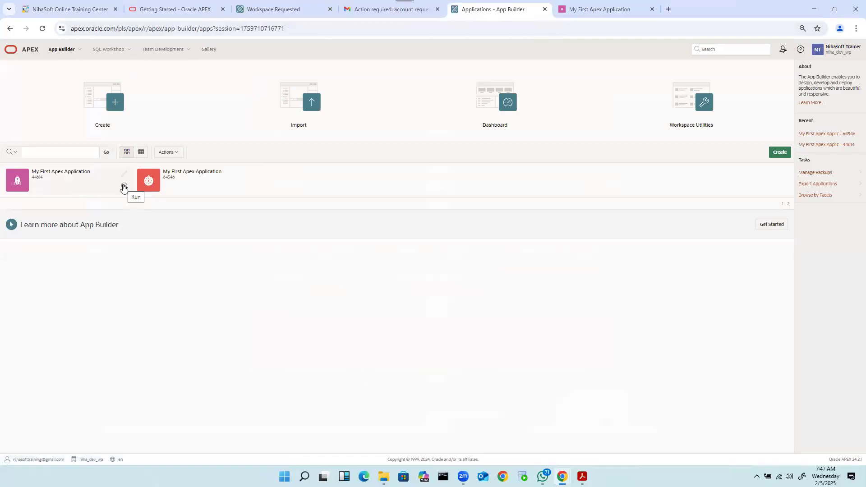
left_click(261, 189)
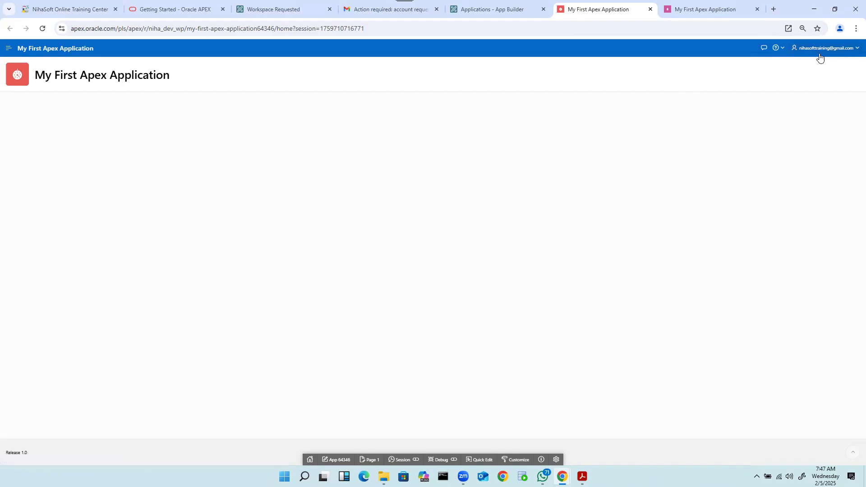
- Start a new application from App Builder with the full Create App Wizard
left_click(486, 11)
left_click(782, 154)
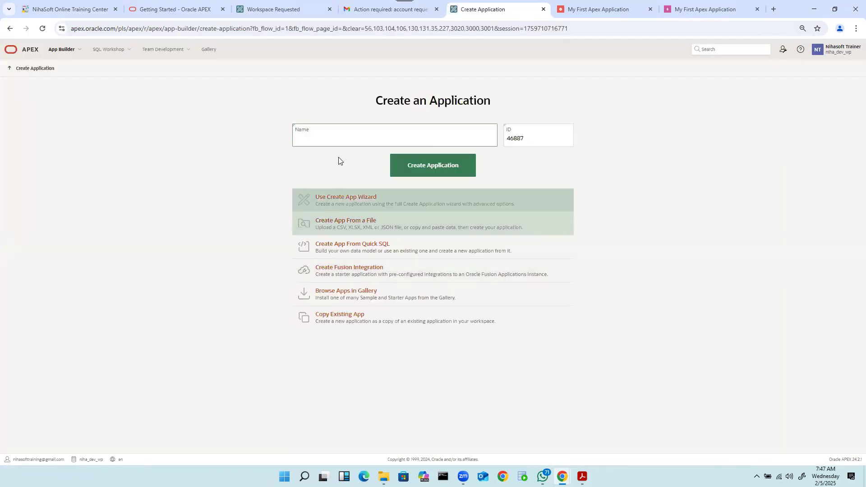
left_click(360, 199)
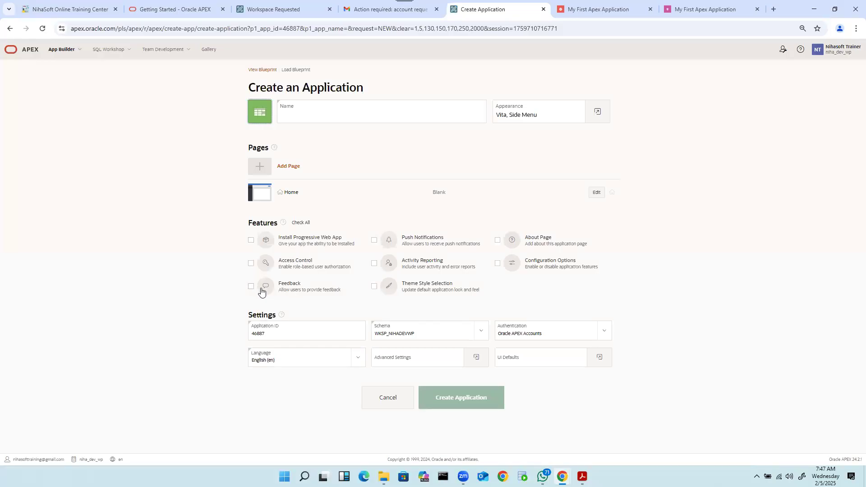
- Examine the red-icon application's Feedback form, close it without submitting, and return to the wizard's feature list
left_click(704, 9)
left_click(586, 10)
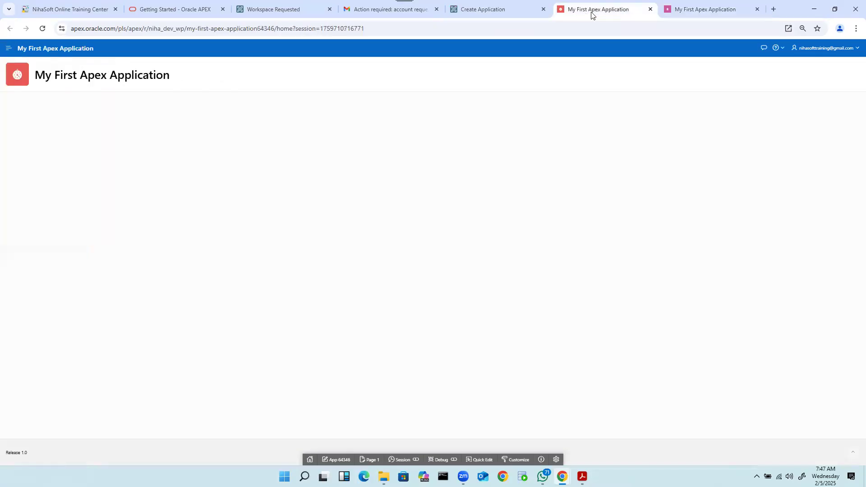
left_click(763, 51)
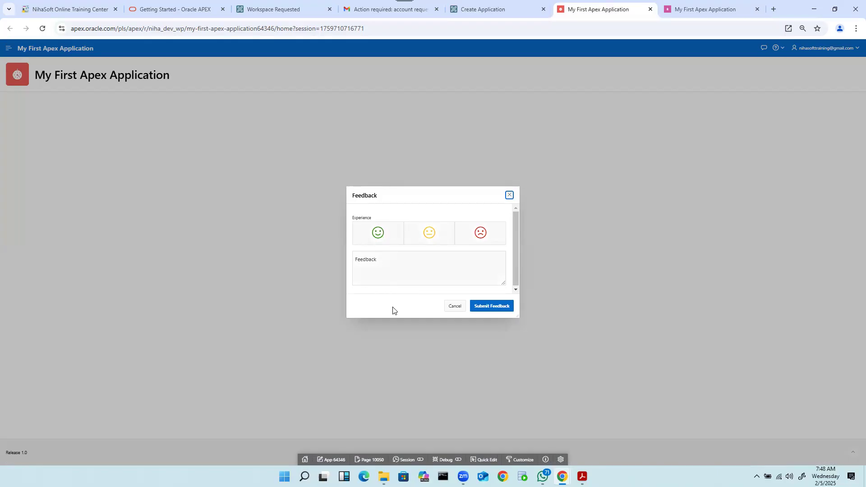
left_click(510, 197)
left_click(480, 8)
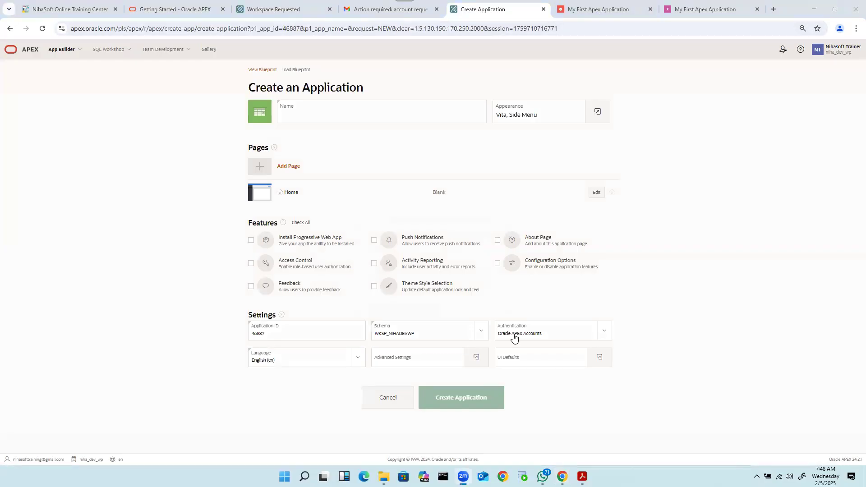
left_click(718, 269)
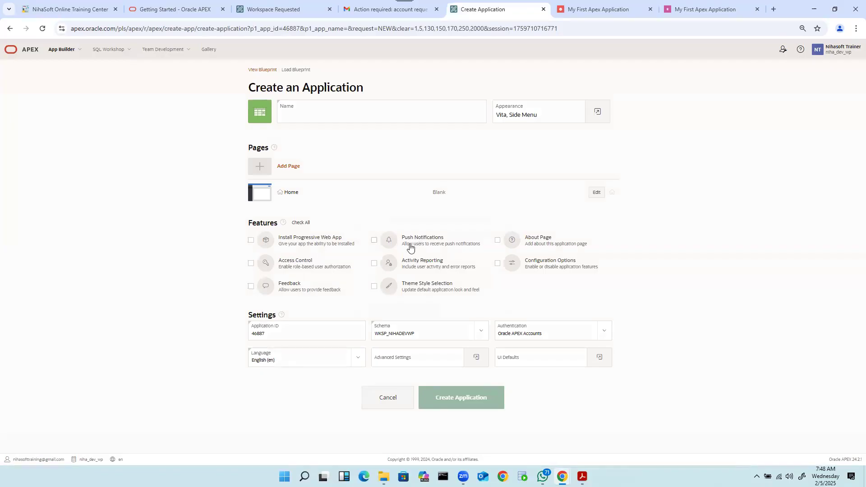
- Enable push notifications on this device in the red-icon application's user settings and close the settings
left_click(596, 12)
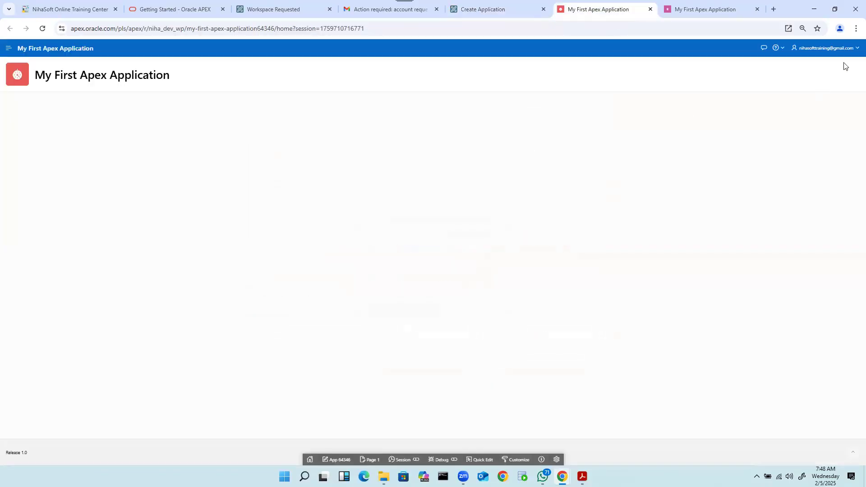
left_click(855, 48)
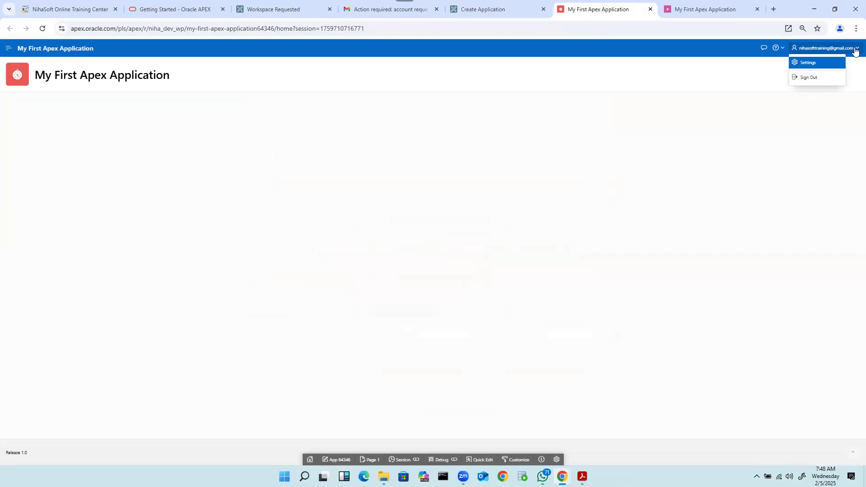
left_click(812, 67)
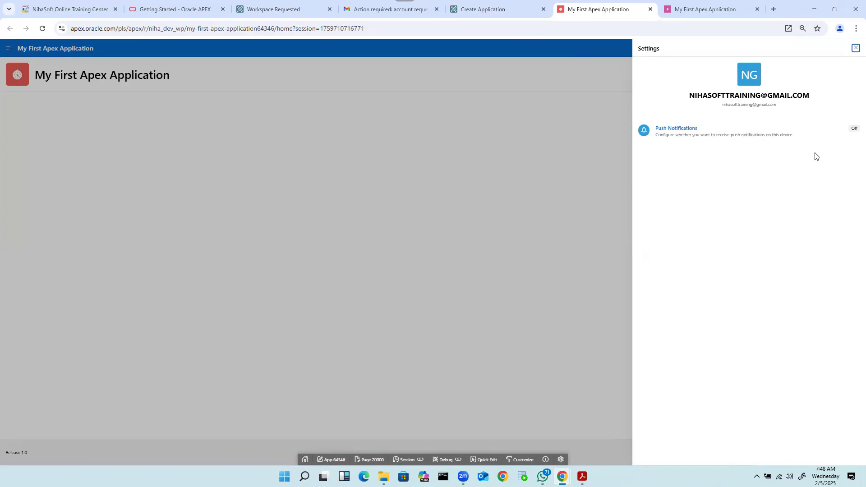
left_click(821, 137)
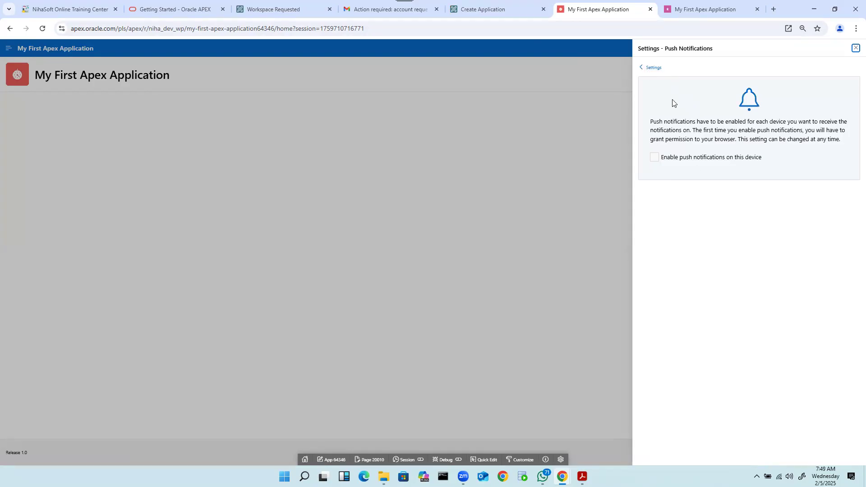
left_click(656, 160)
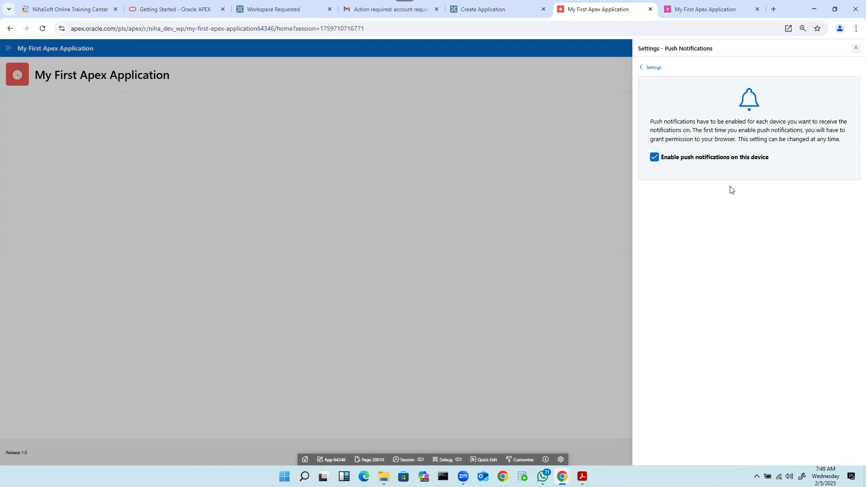
left_click(642, 69)
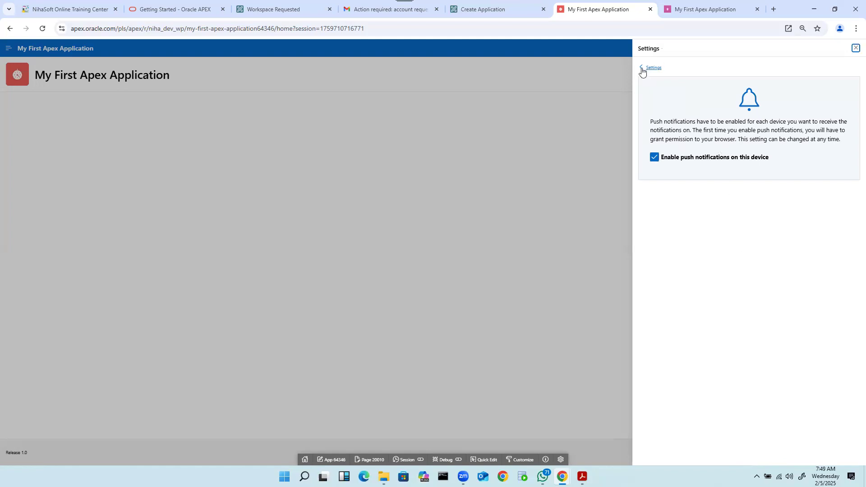
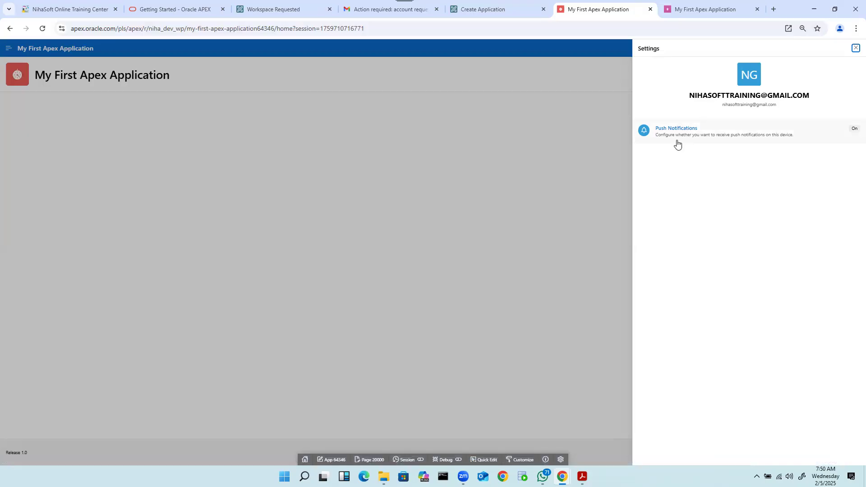
left_click(855, 49)
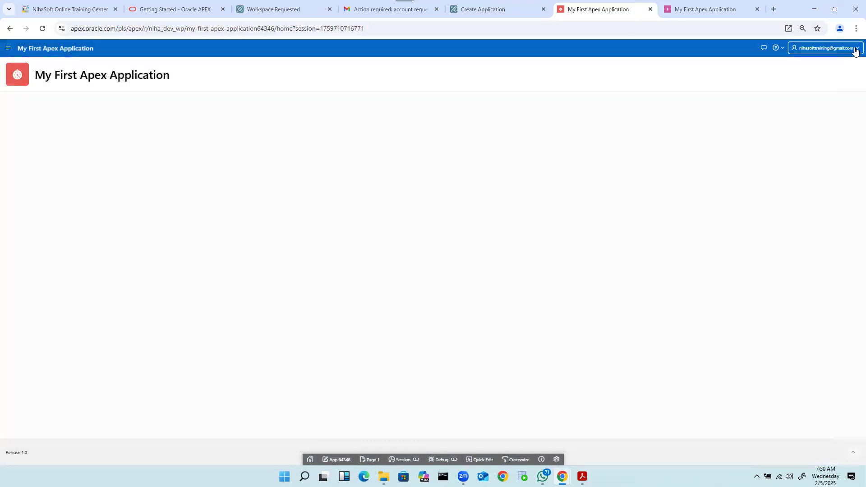
- Check the options in the pink-icon application's user menu and return to the red-icon application
left_click(694, 9)
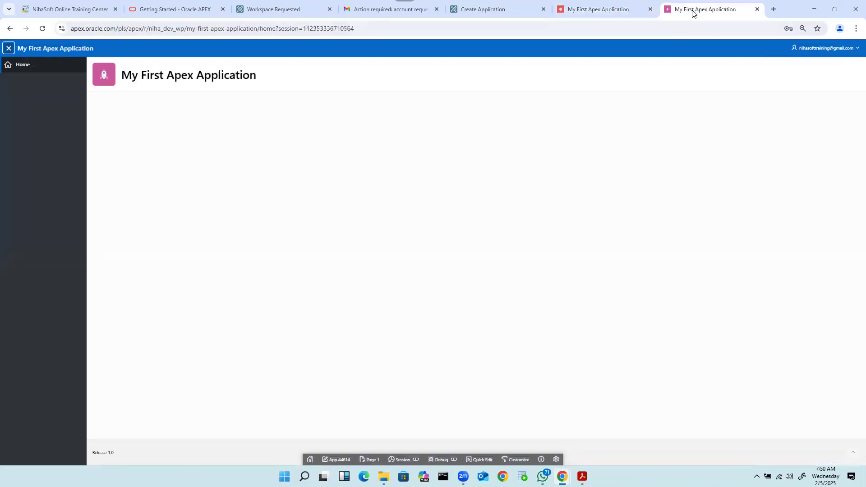
left_click(837, 50)
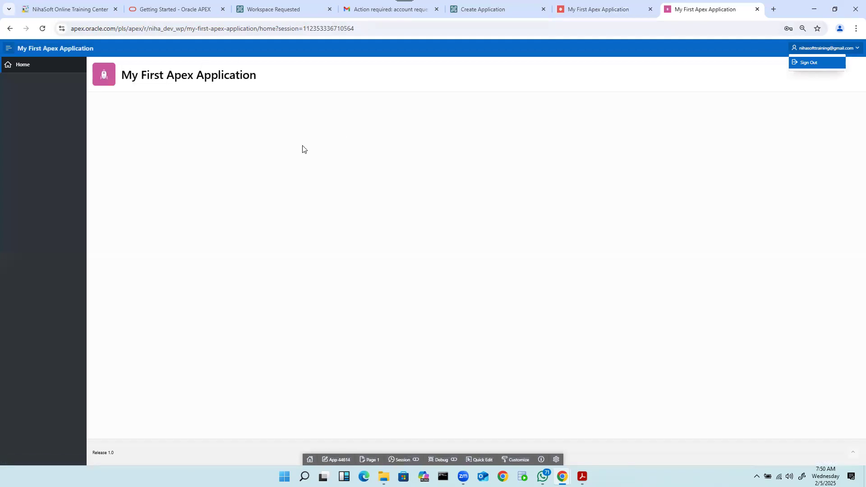
left_click(618, 10)
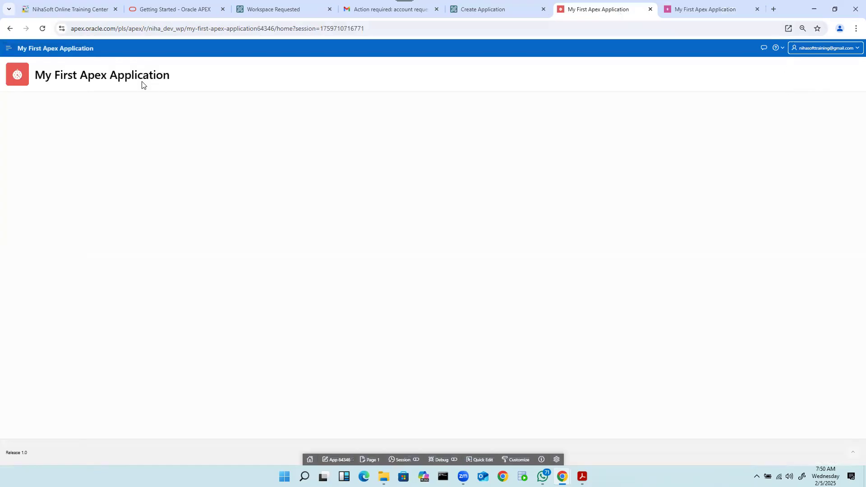
- Open the red-icon application's Administration page and review its Configuration Options
left_click(8, 48)
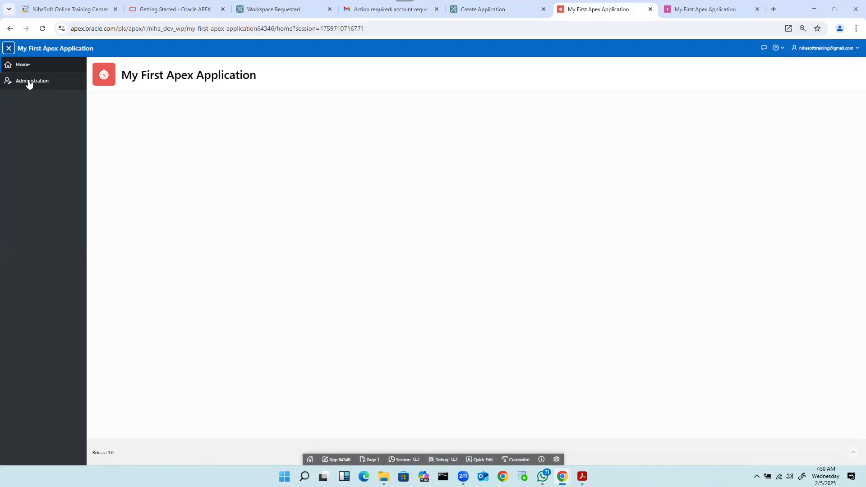
left_click(27, 82)
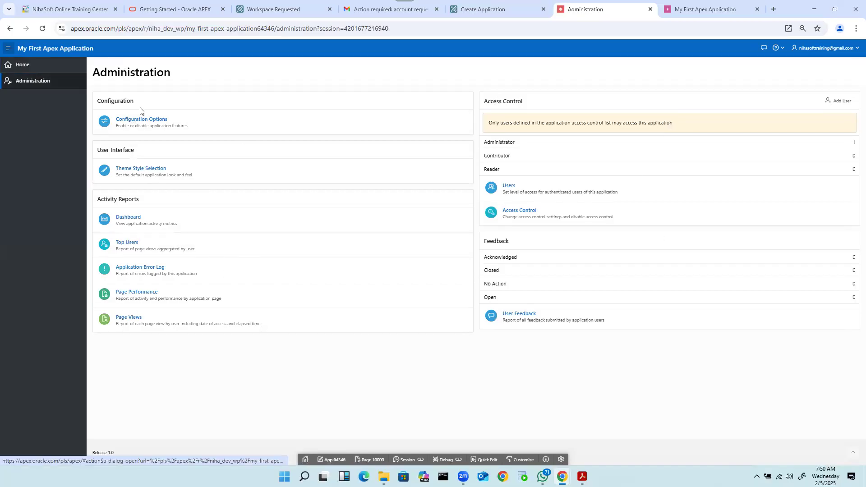
left_click(162, 122)
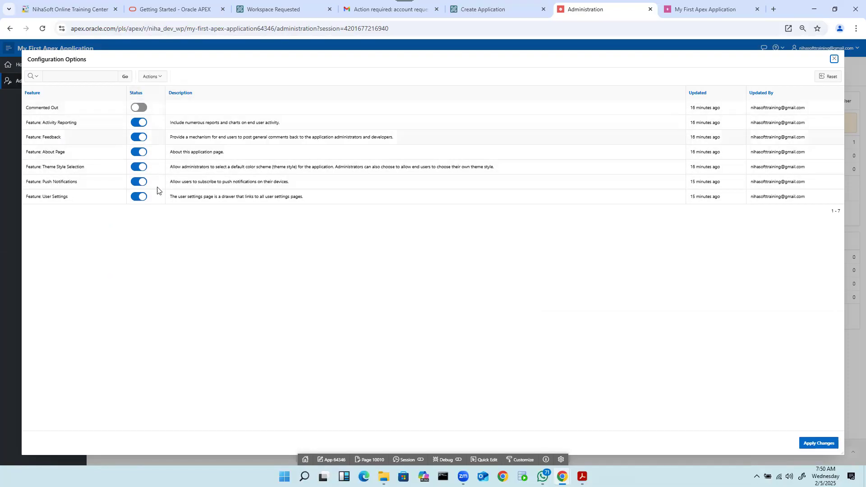
left_click(833, 60)
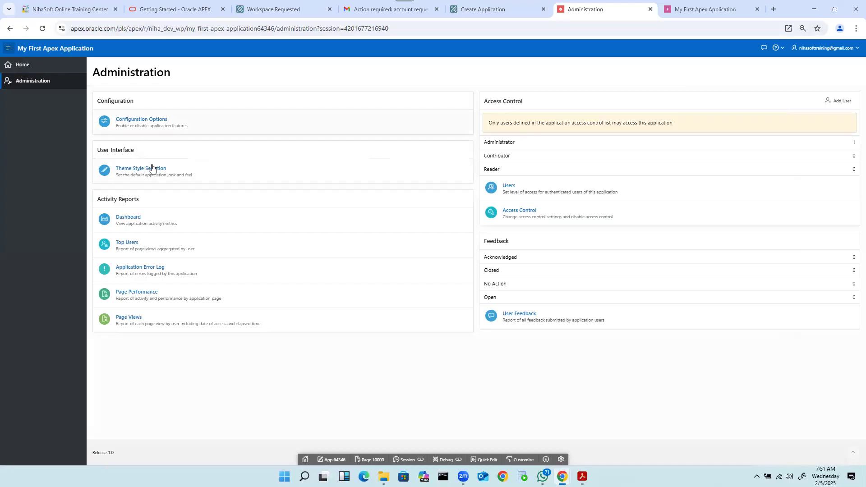
- Set the red-icon application's desktop theme style to Vita - Dark and apply the change
left_click(166, 174)
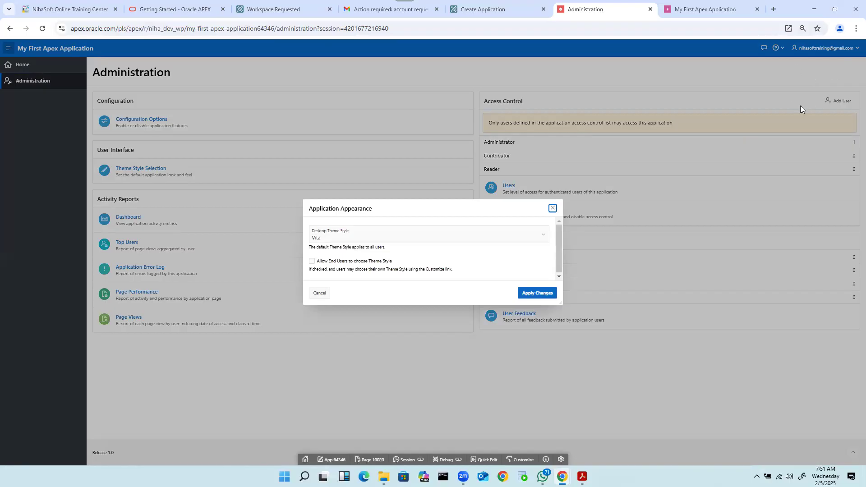
left_click(409, 237)
left_click(358, 275)
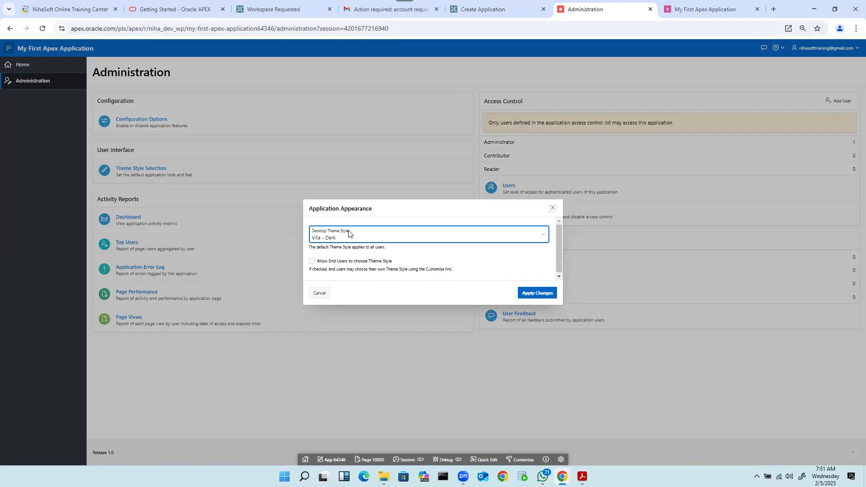
left_click(540, 295)
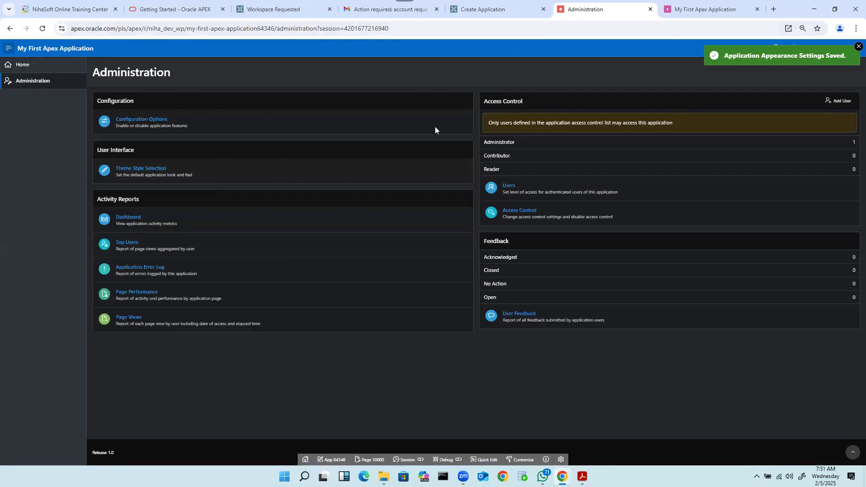
- Compare the Administration page with the pink-icon application and with the wizard's Theme Style Selection and Activity Reporting features
left_click(696, 9)
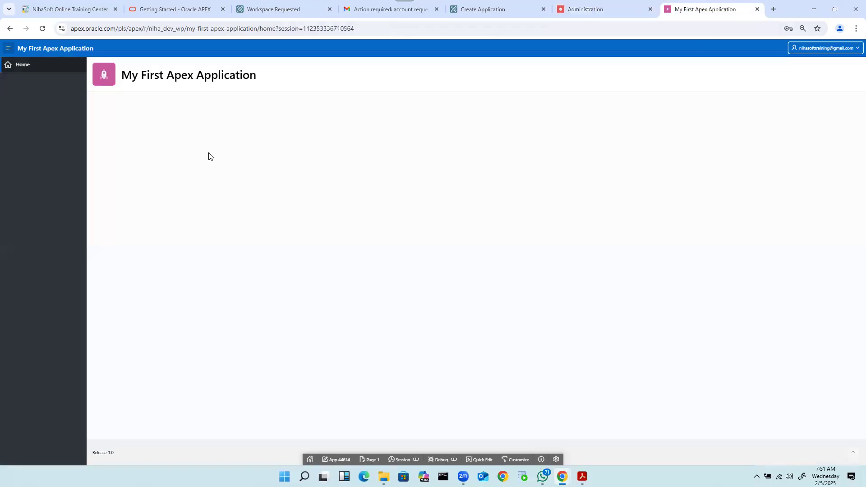
left_click(582, 8)
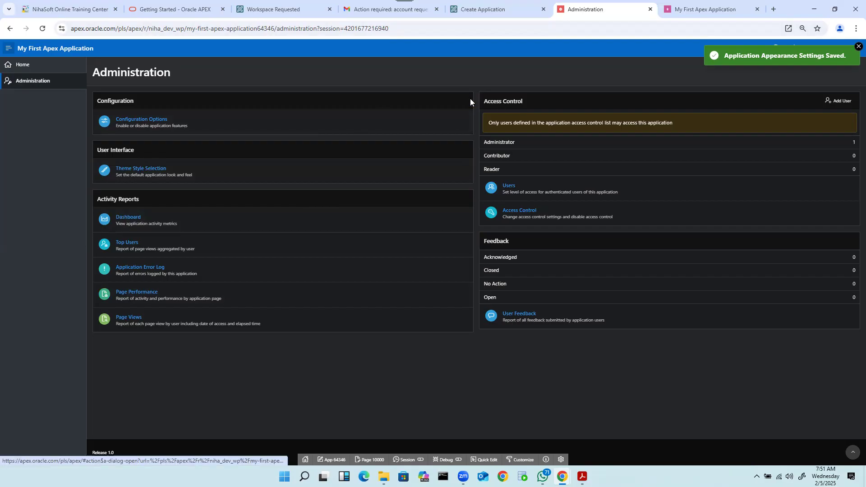
left_click(486, 11)
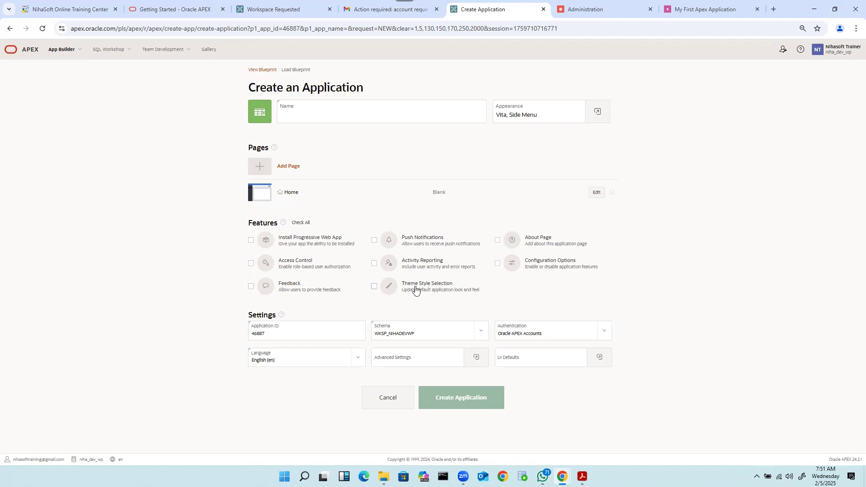
left_click(605, 8)
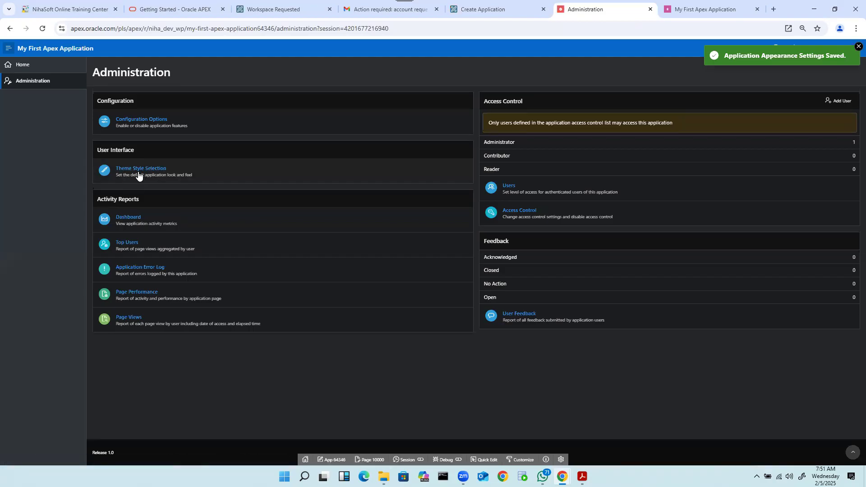
left_click(479, 11)
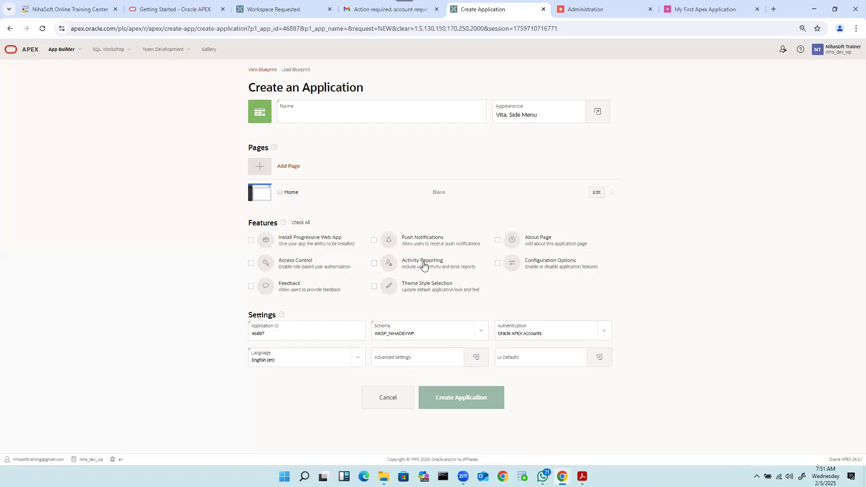
left_click(590, 10)
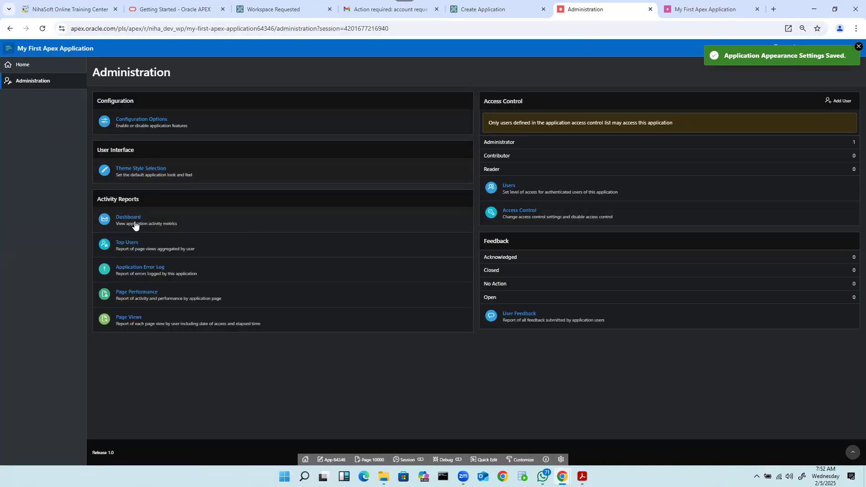
- Leave the Administration page's Activity Reports and start creating a new application in App Builder
triple_click(123, 198)
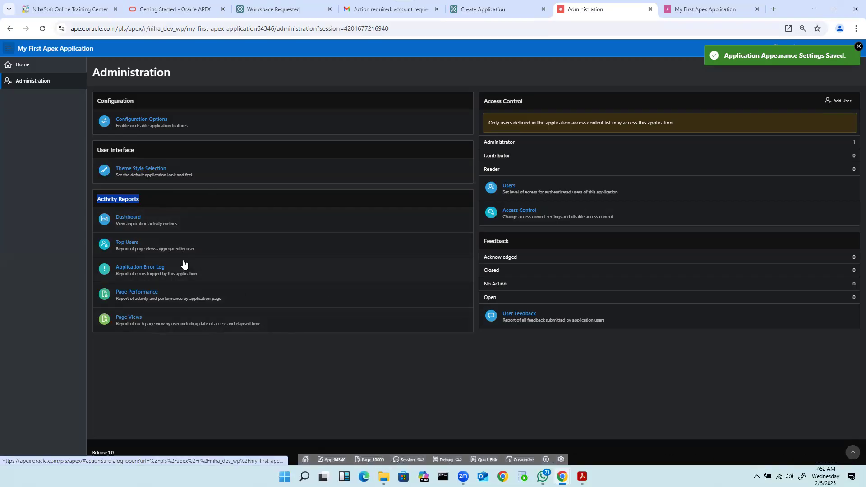
left_click(476, 11)
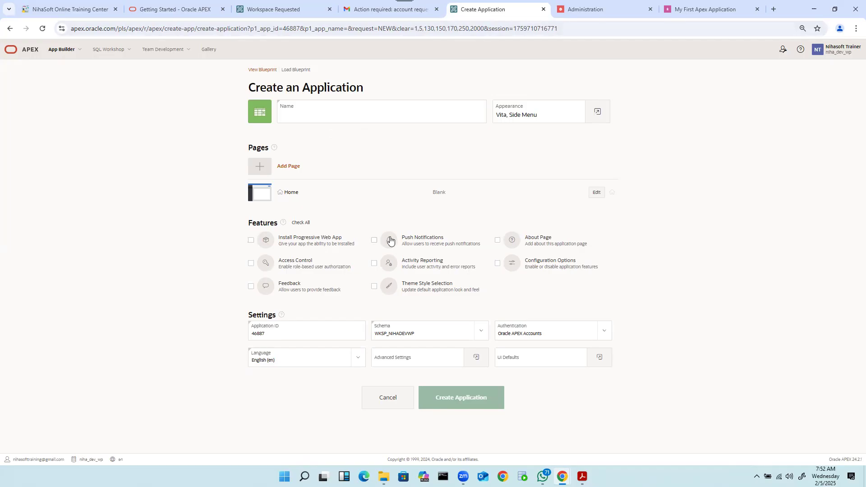
left_click(52, 53)
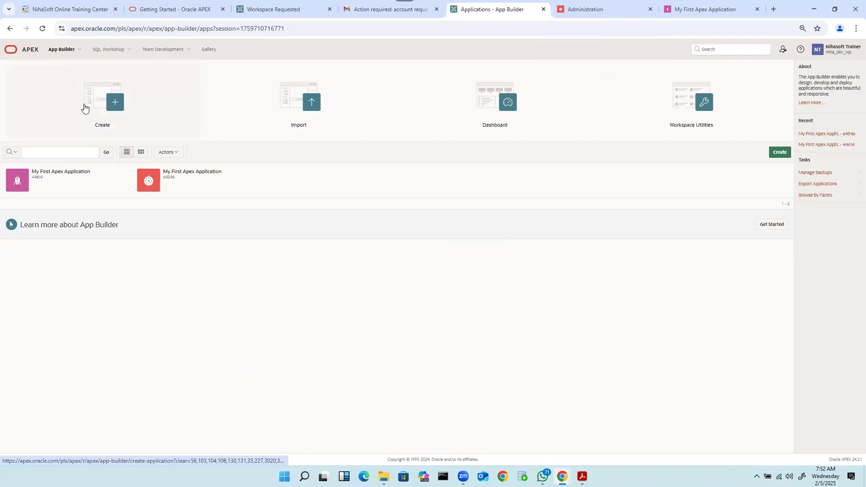
left_click(781, 153)
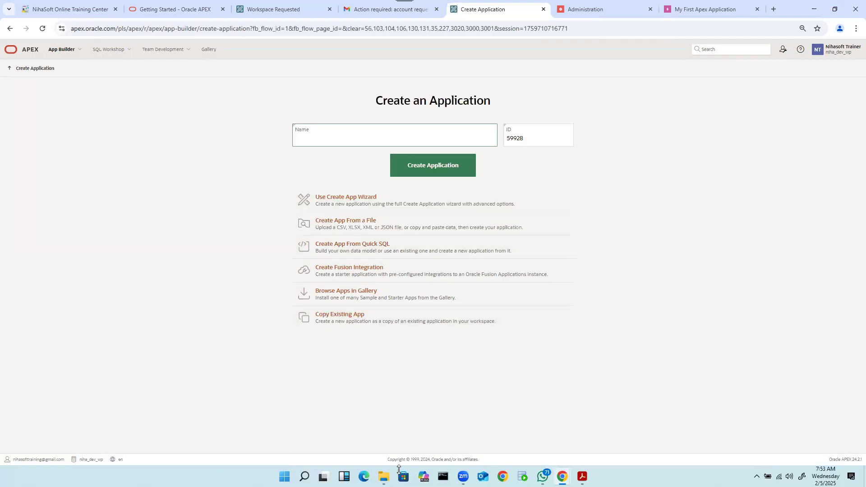
- Open the Electronics_Inventory CSV file from the DAY 3 folder of FEB BATCH in Excel
left_click(383, 477)
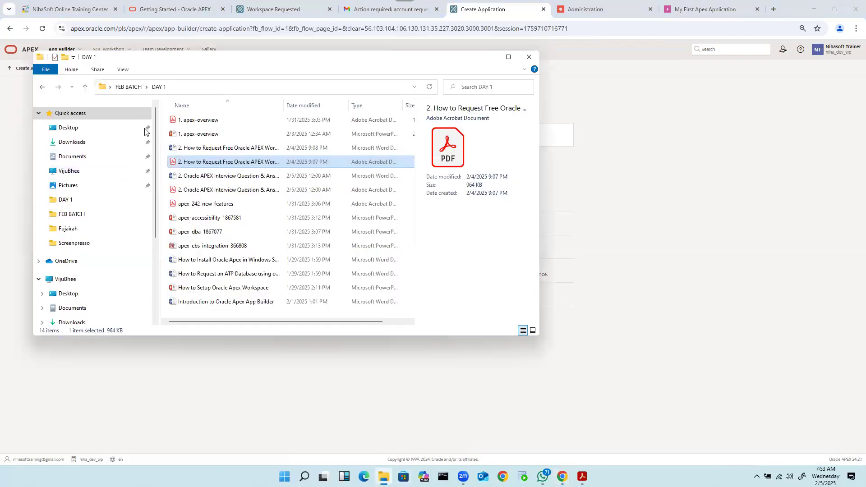
left_click(129, 87)
double_click(209, 154)
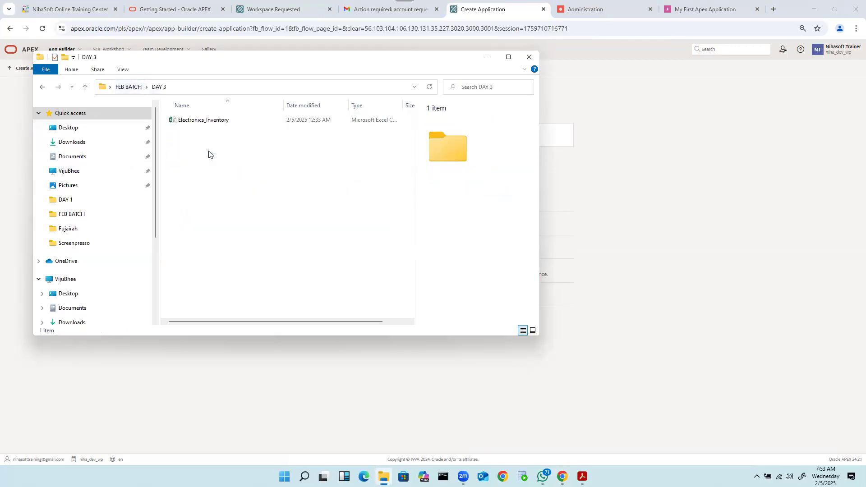
double_click(211, 121)
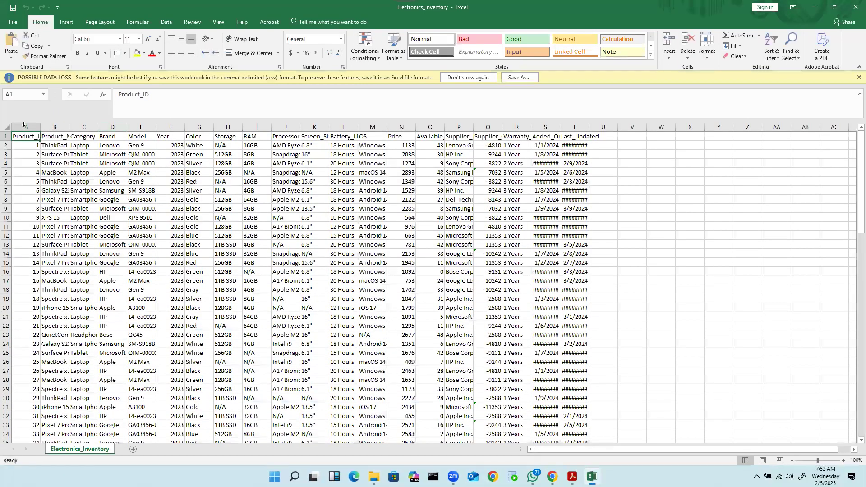
- Autofit all columns of the Electronics_Inventory sheet and look through its product rows
key("ctrl+a")
double_click(40, 123)
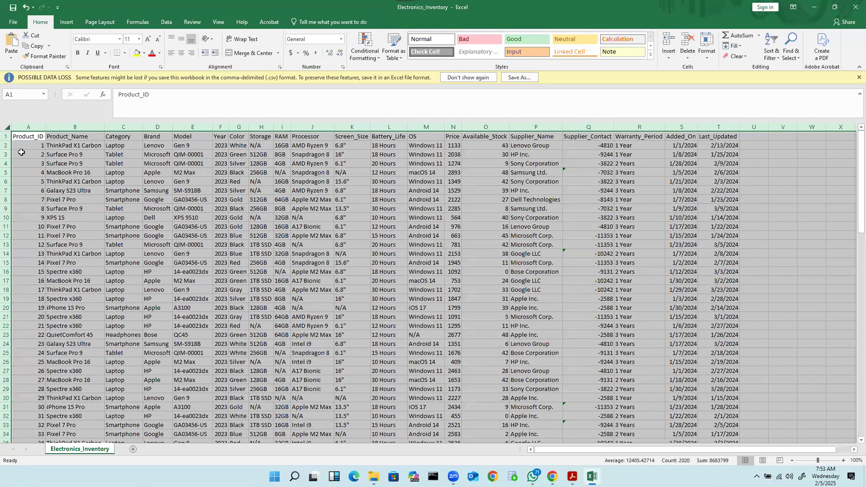
left_click(33, 146)
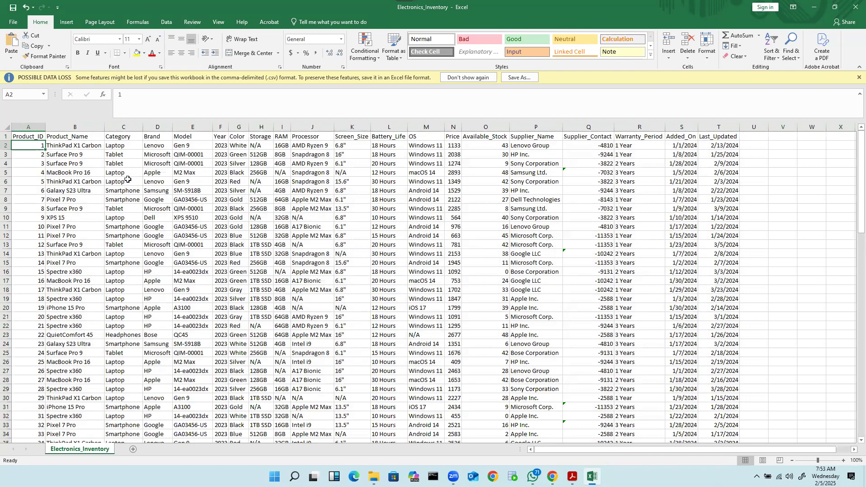
scroll(269, 179, "down", 20)
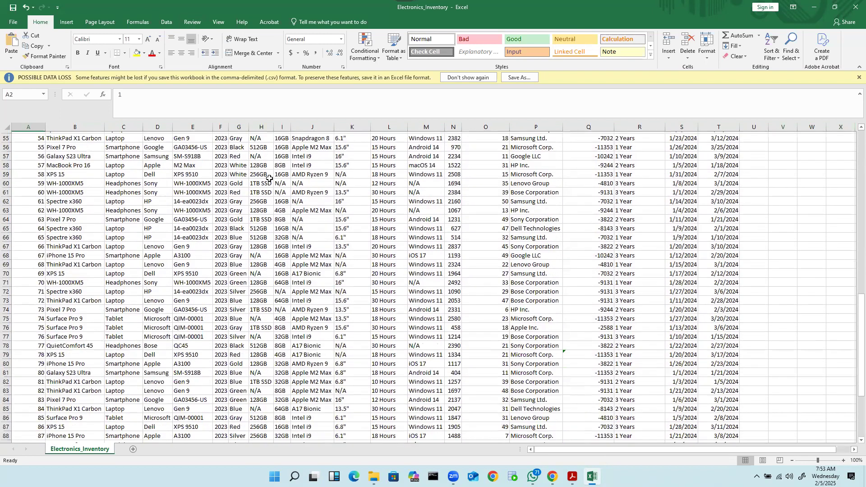
scroll(269, 178, "up", 20)
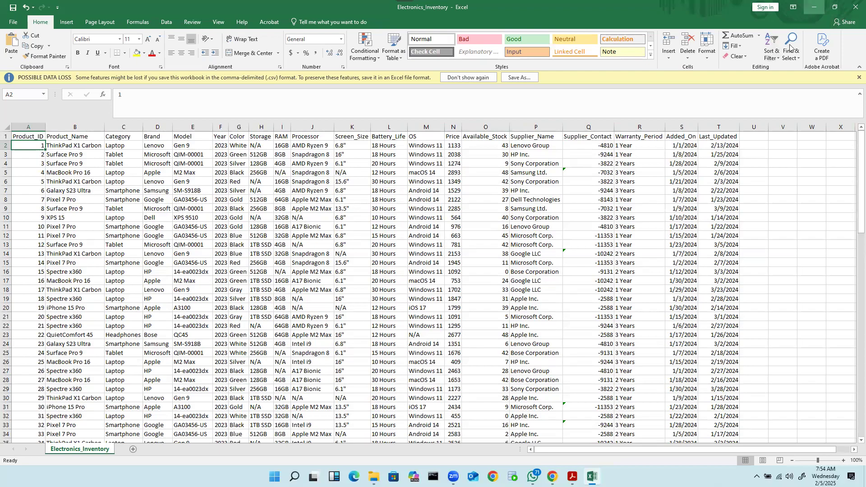
- Compare the Create App From a File option with the Electronics_Inventory sheet's columns and return to the Create an Application page
left_click(814, 7)
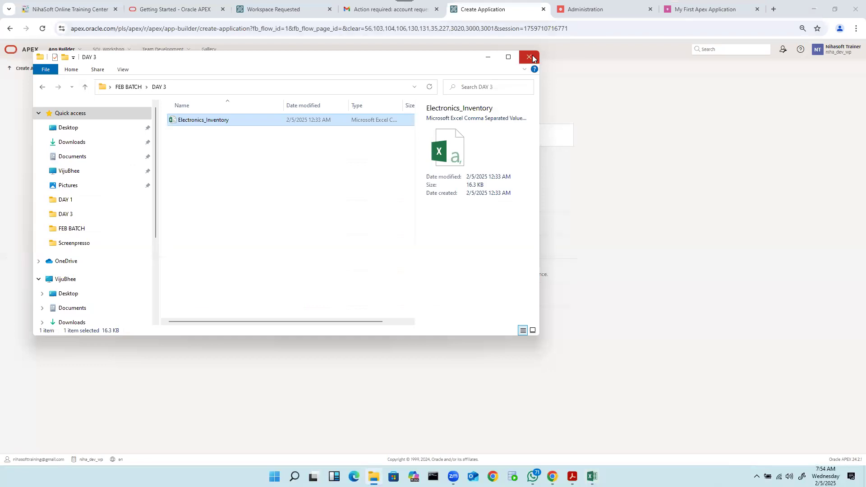
left_click(486, 57)
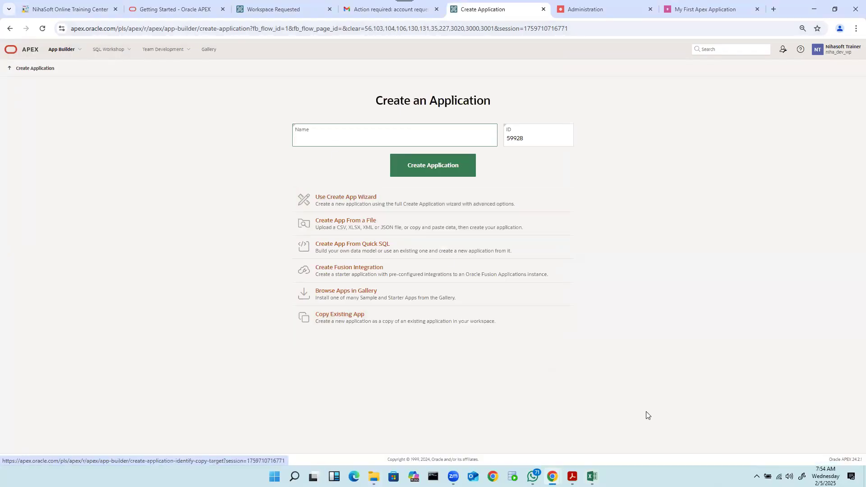
mouse_move(593, 476)
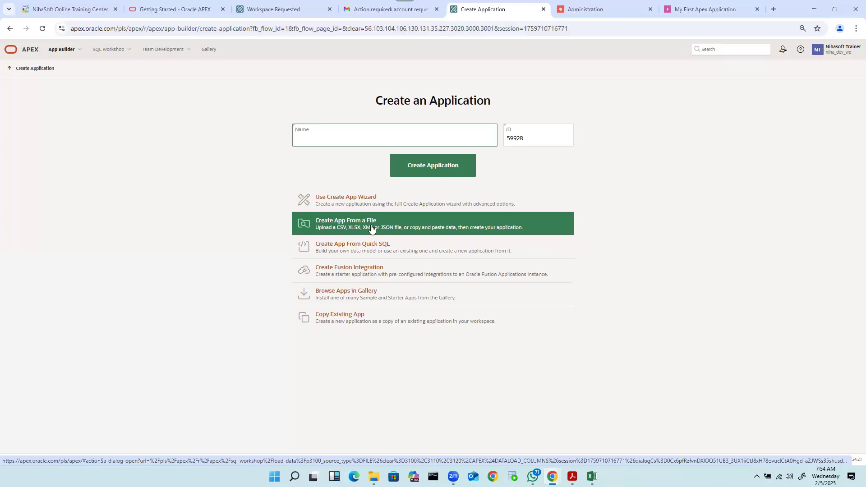
left_click(592, 477)
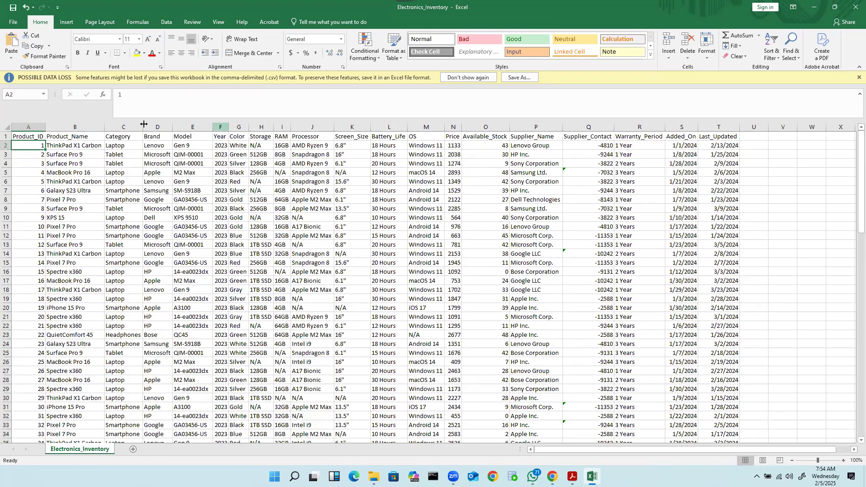
left_click(814, 7)
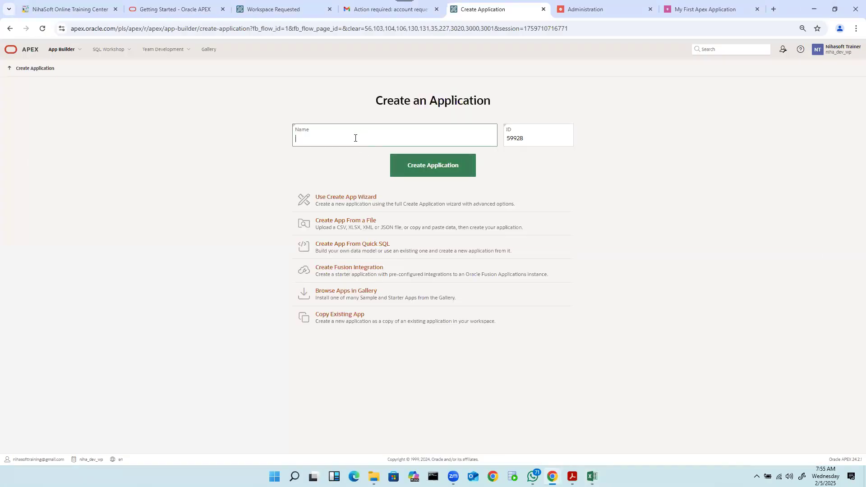
- Name the new application Electronics Inventory
type("E")
type("le")
type("ctroni")
type("cs In")
type("ver")
type("tory")
left_click(252, 165)
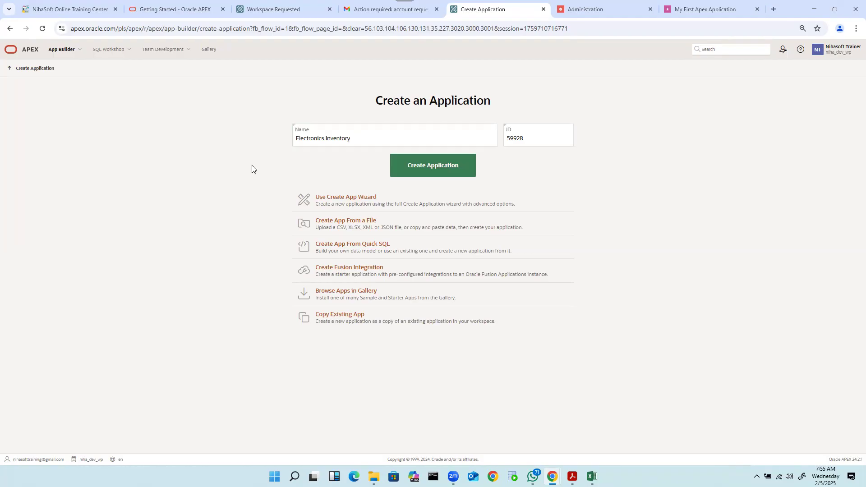
- Check where the application name appears on the pink-icon application's home page and return to the Create an Application page
double_click(359, 138)
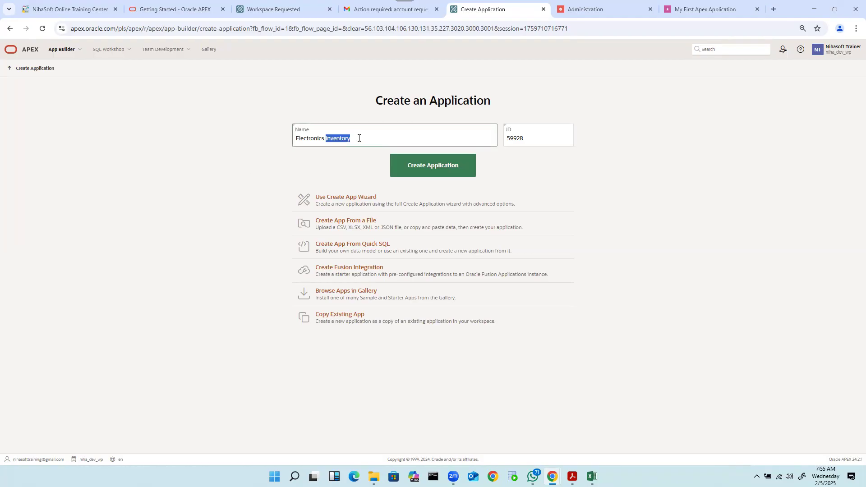
left_click(362, 138)
left_click(701, 10)
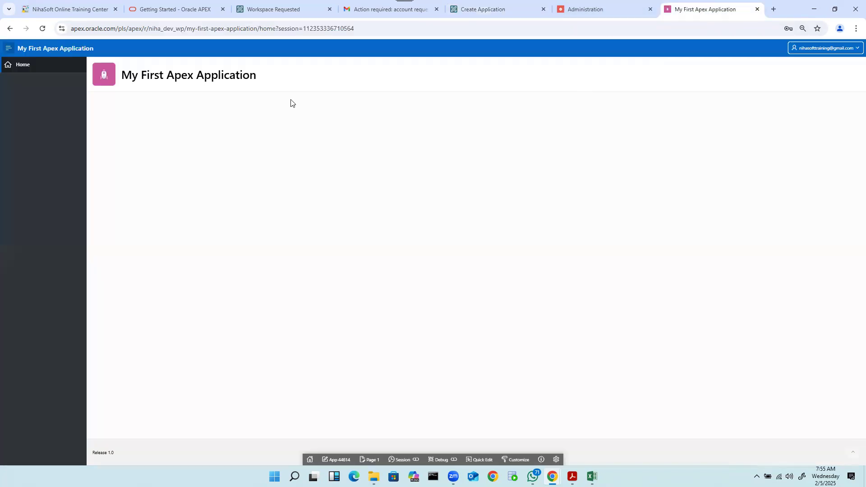
left_click(496, 12)
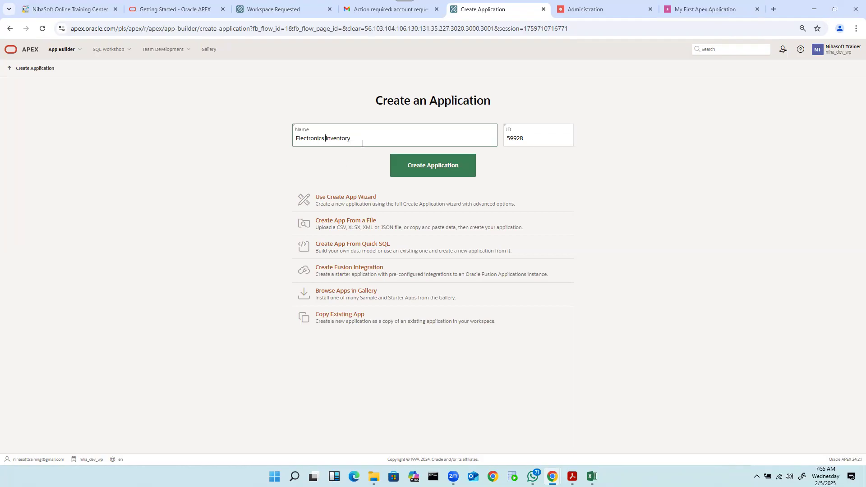
- Change the new application's name to electronics_inventory
key("ctrl+a")
type("electronics_inventory")
left_click_drag(300, 138, 369, 139)
left_click_drag(422, 139, 277, 141)
left_click(330, 160)
- Compare the new application's name with the title on the red-icon application's Administration page
left_click(586, 10)
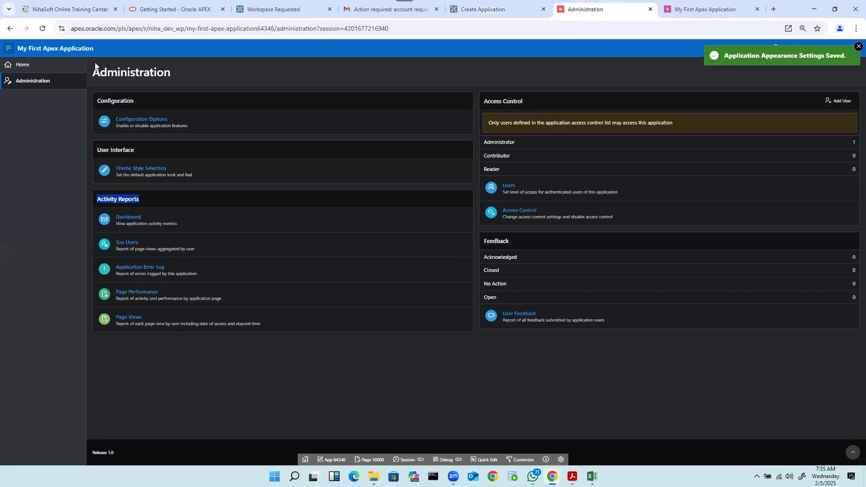
left_click(482, 10)
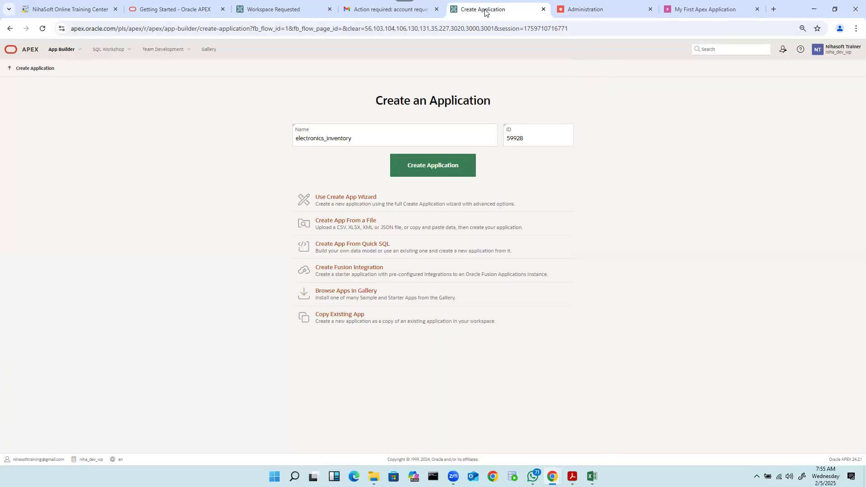
left_click_drag(356, 139, 294, 137)
left_click_drag(375, 101, 527, 103)
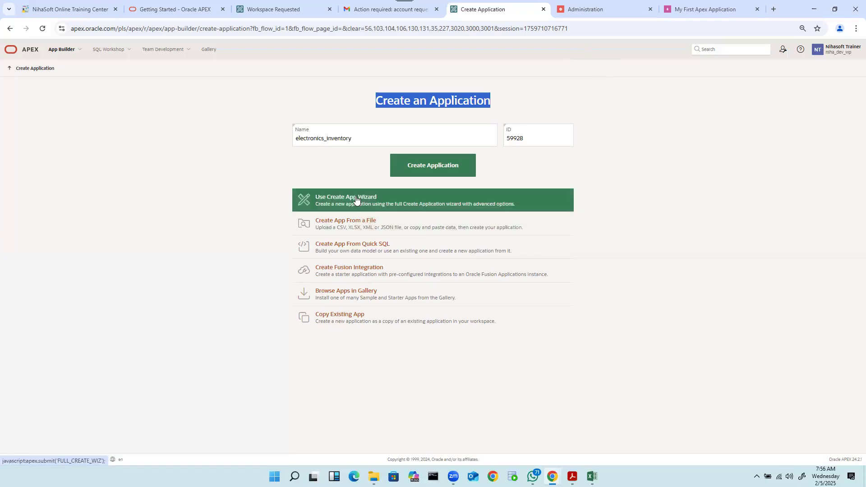
left_click(363, 140)
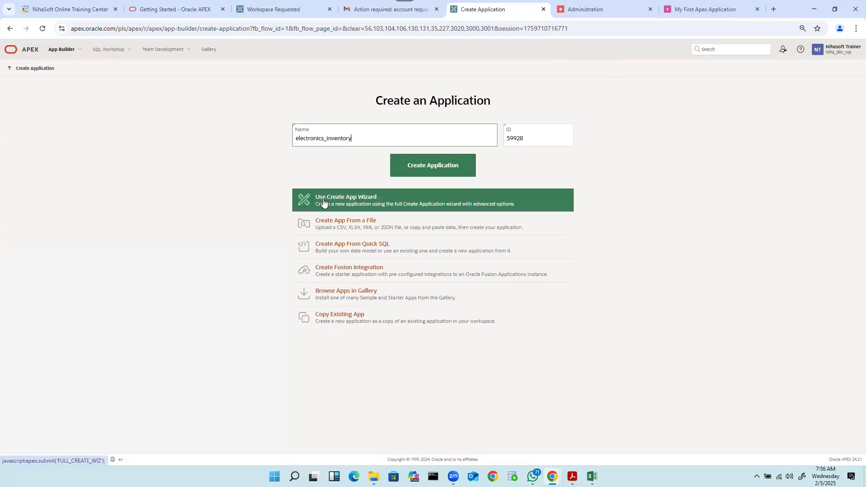
double_click(325, 140)
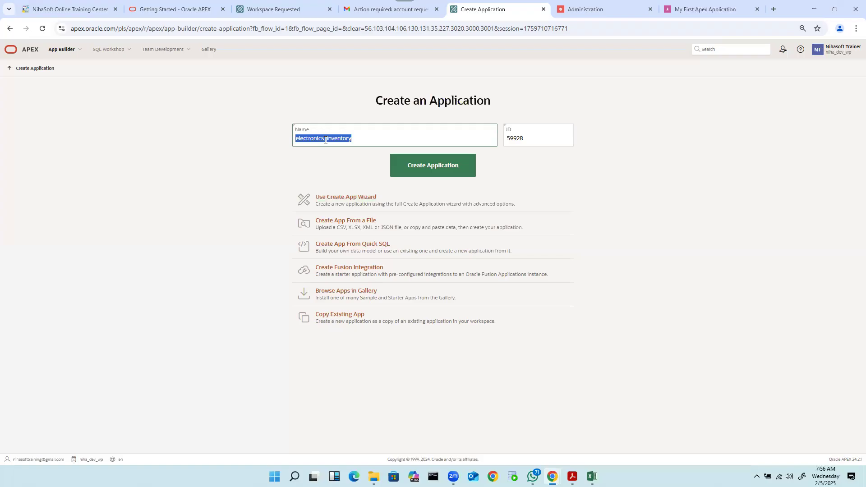
- Sign out of the pink-icon application and examine the application name on its sign-in page
left_click(699, 9)
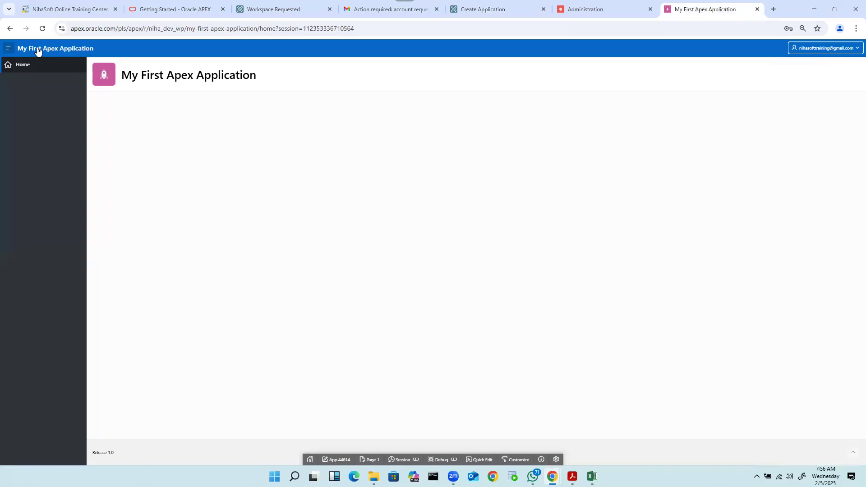
left_click(838, 48)
left_click(804, 67)
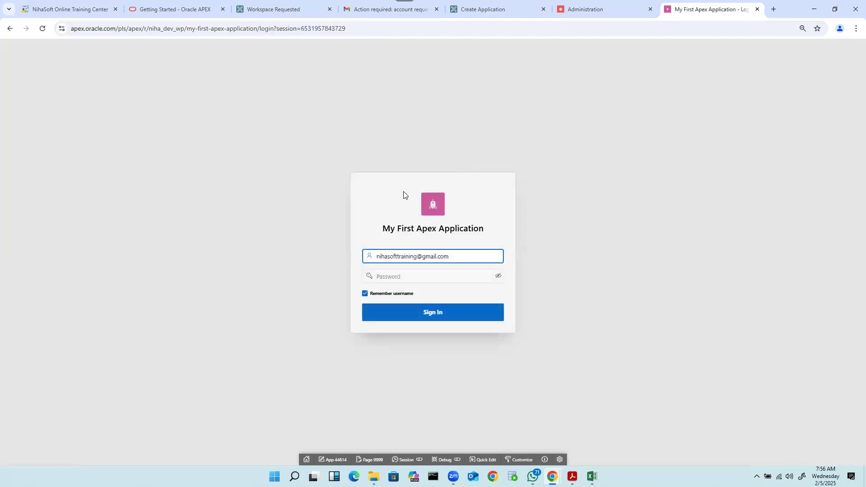
left_click_drag(382, 229, 514, 232)
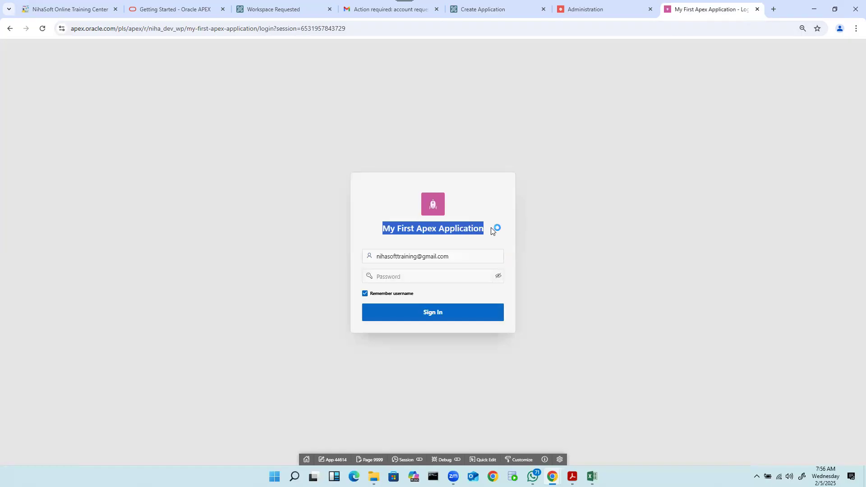
left_click(475, 229)
double_click(475, 228)
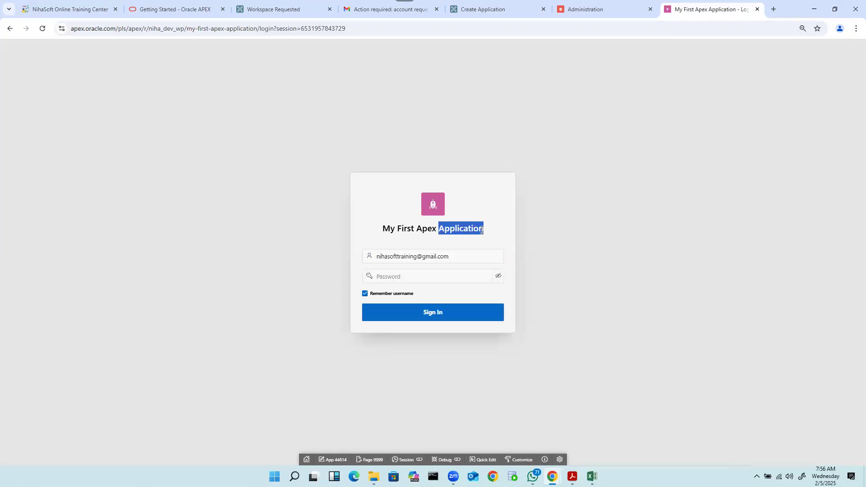
left_click(459, 245)
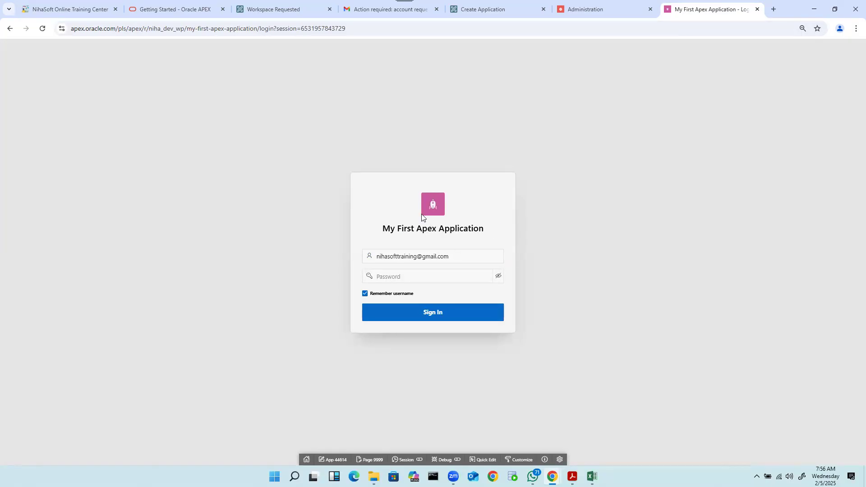
- Return to the Create an Application page and rename the new application as Electronics Device Inventory
left_click(484, 10)
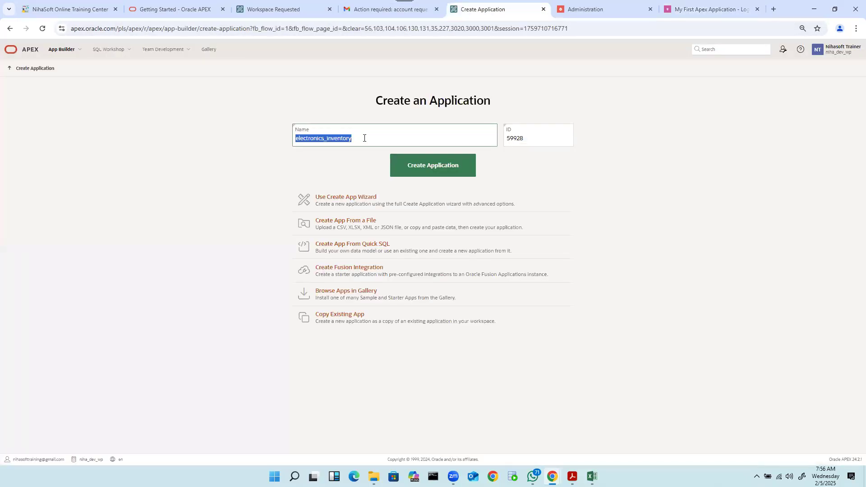
key("BackSpace")
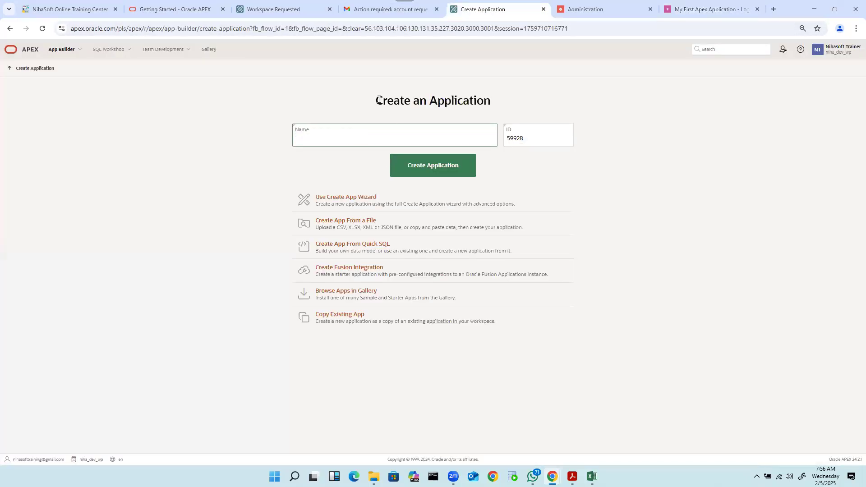
type("Electronics Device Inventory")
left_click(238, 144)
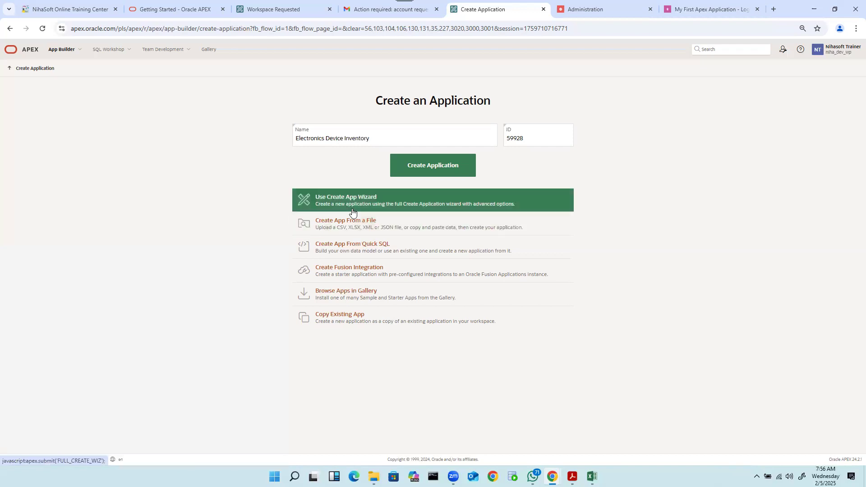
- Start creating the Electronics Device Inventory application from a file
left_click(369, 228)
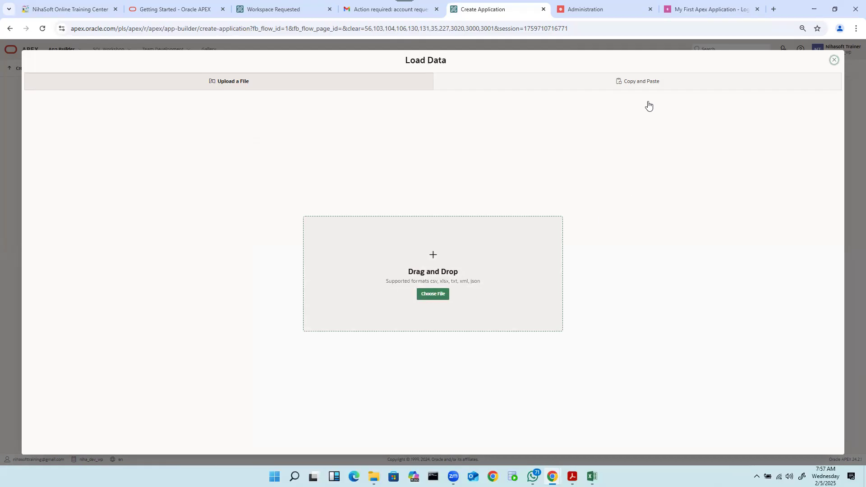
- Try the Academic sample data set as copy-and-paste input, examine its column headings and clear the data
left_click(643, 82)
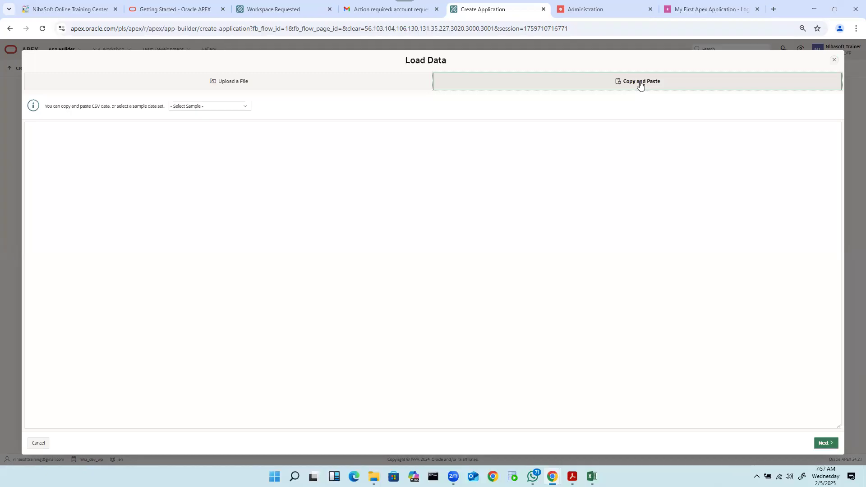
left_click(213, 108)
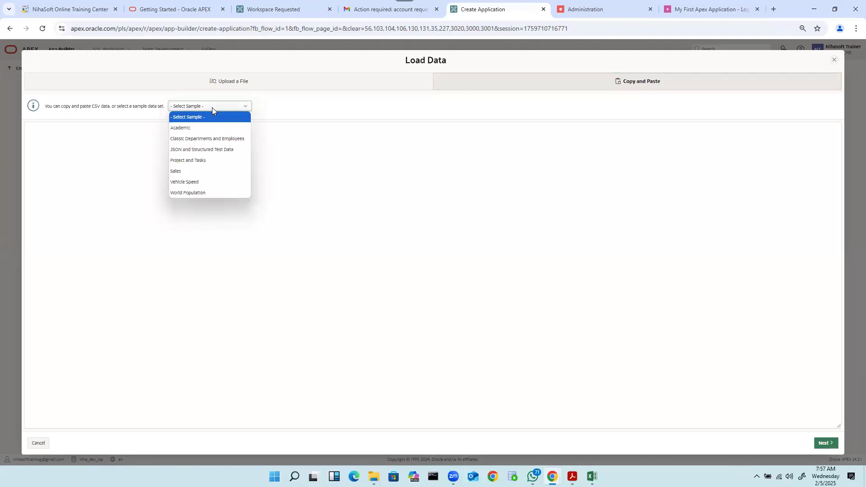
left_click(194, 127)
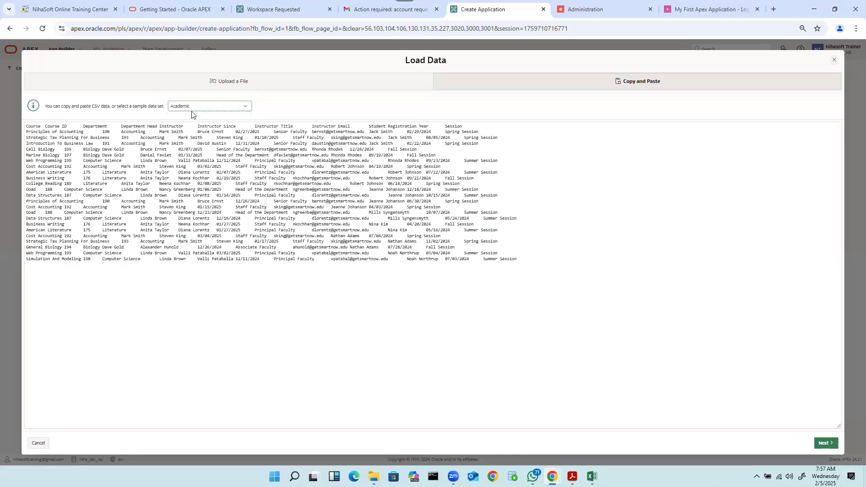
left_click_drag(538, 261, 45, 149)
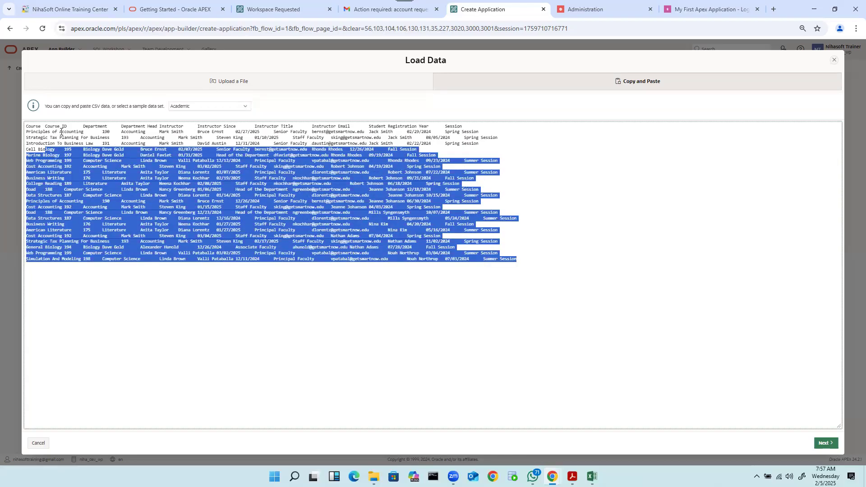
double_click(132, 126)
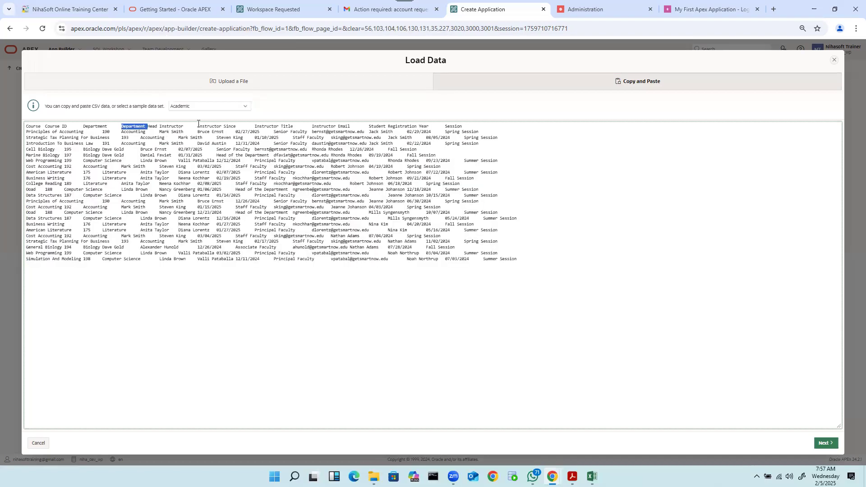
left_click_drag(198, 124, 234, 125)
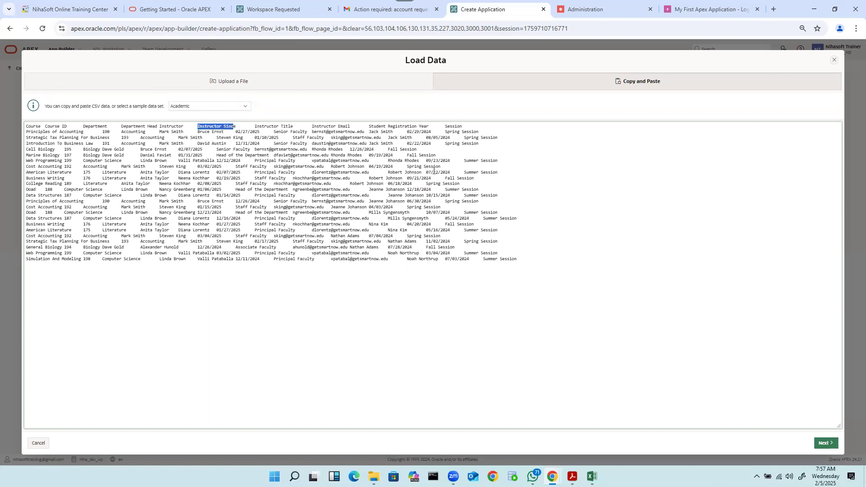
key("ctrl+a")
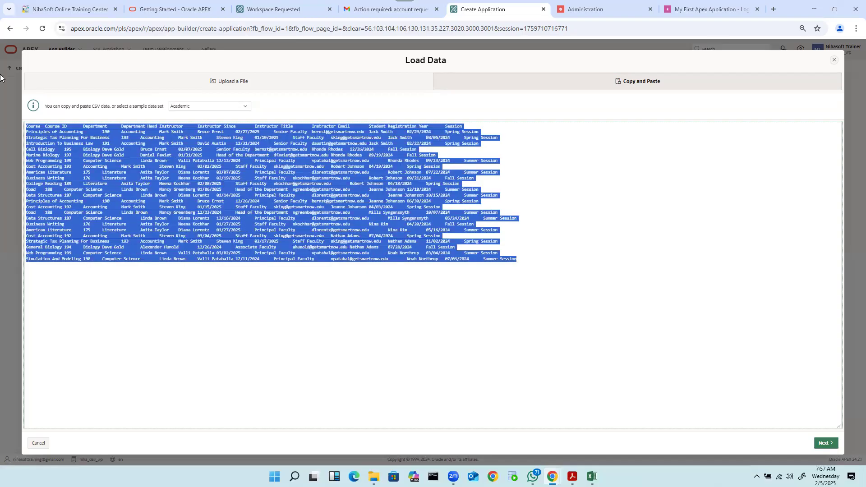
key("Delete")
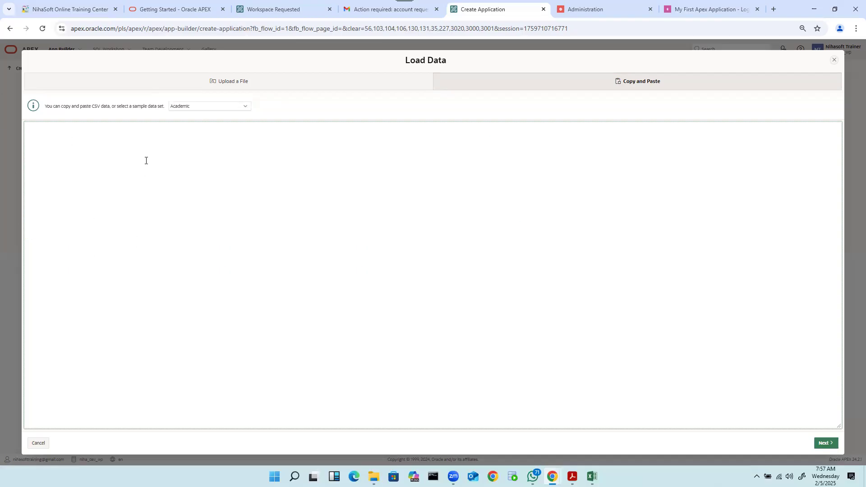
- Upload the Electronics_Inventory file from the DAY 3 folder inside FEB BATCH on the Desktop
left_click(254, 86)
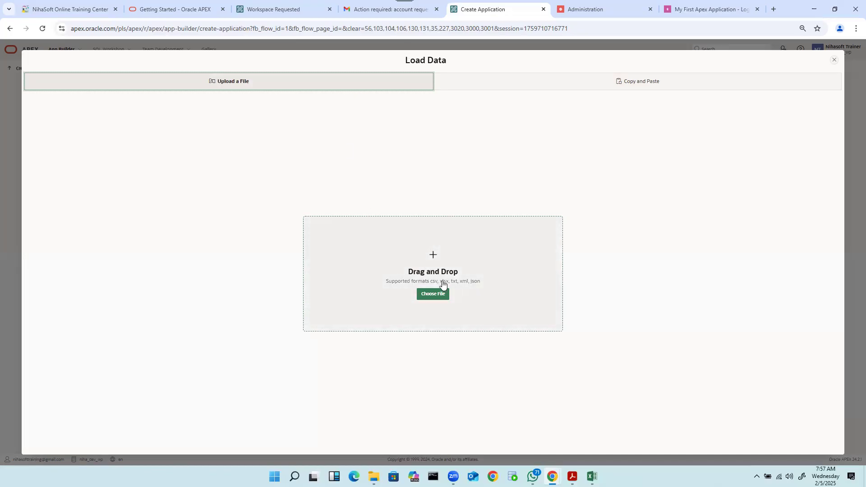
left_click(437, 294)
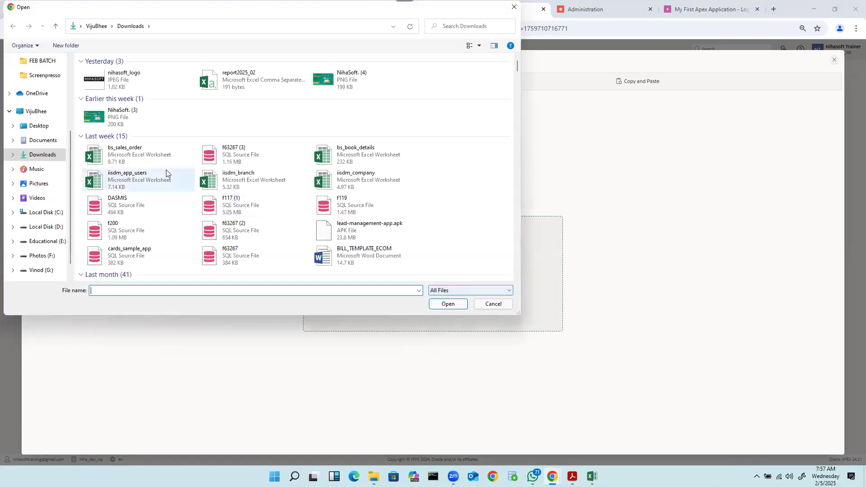
left_click(40, 127)
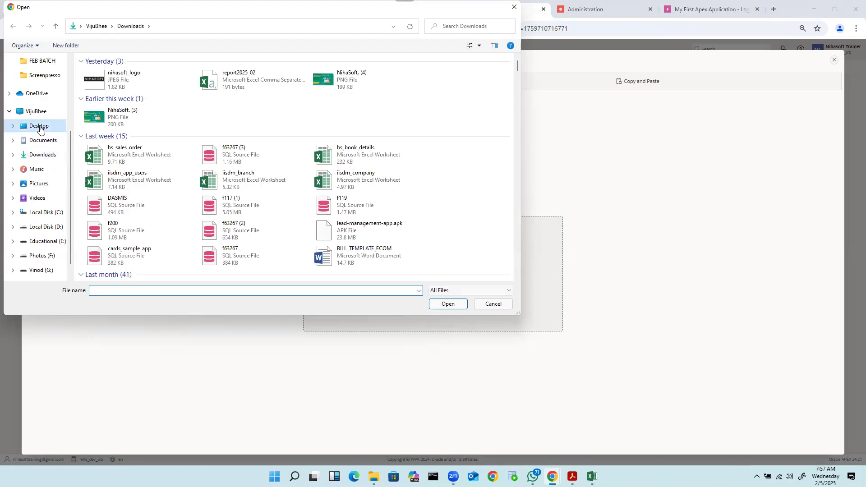
double_click(154, 86)
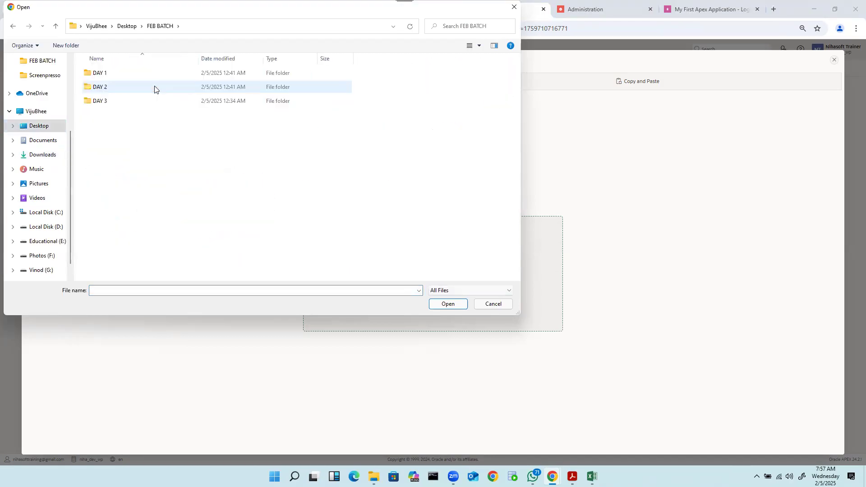
double_click(110, 101)
left_click(119, 78)
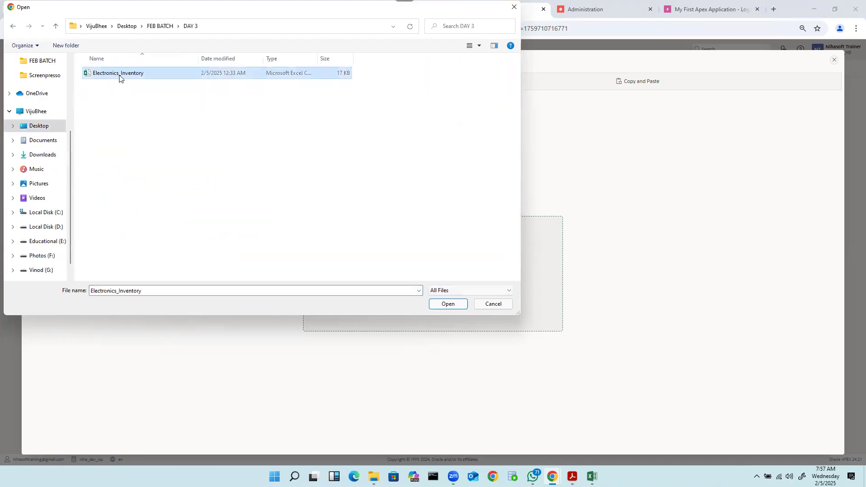
left_click(448, 304)
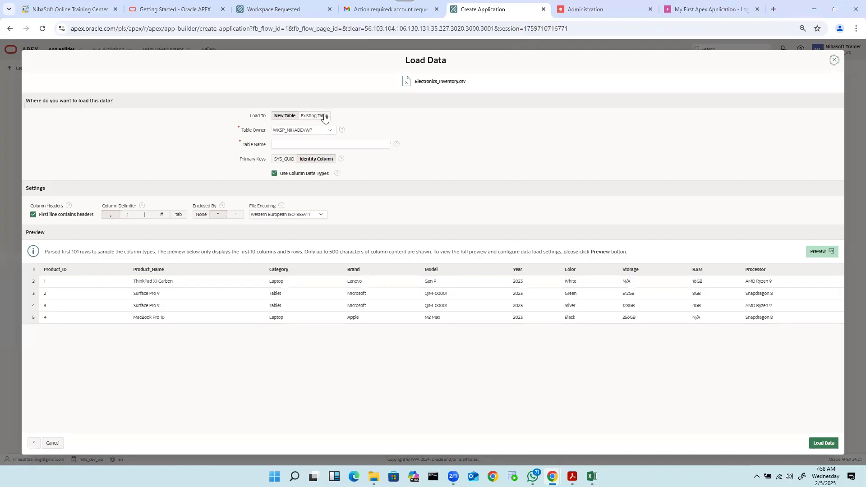
- Review the table owner and table name settings for loading the data into a new table
left_click(306, 132)
left_click(305, 132)
left_click(302, 144)
left_click(286, 145)
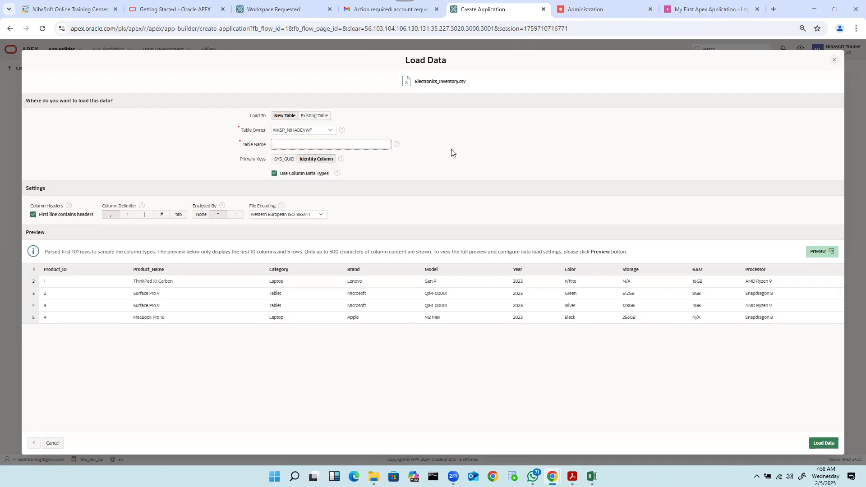
left_click(497, 151)
- Check the existing tables available as a load target, and switch back to loading into a new table
left_click(320, 117)
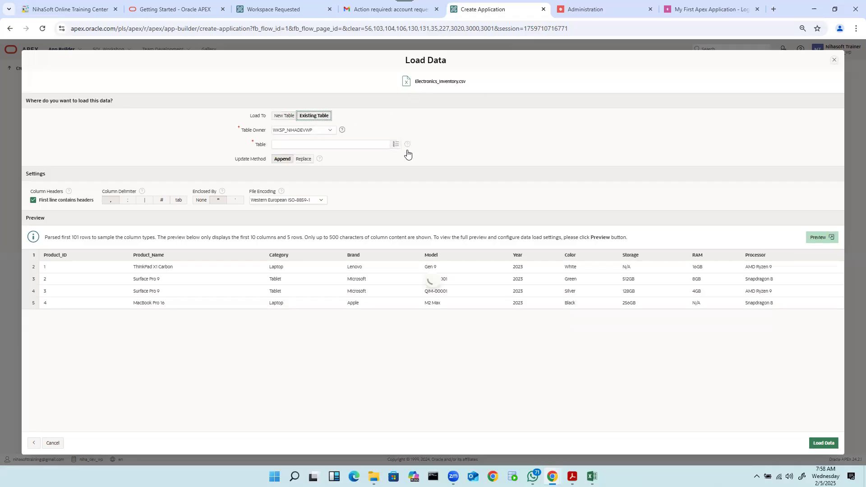
left_click(397, 145)
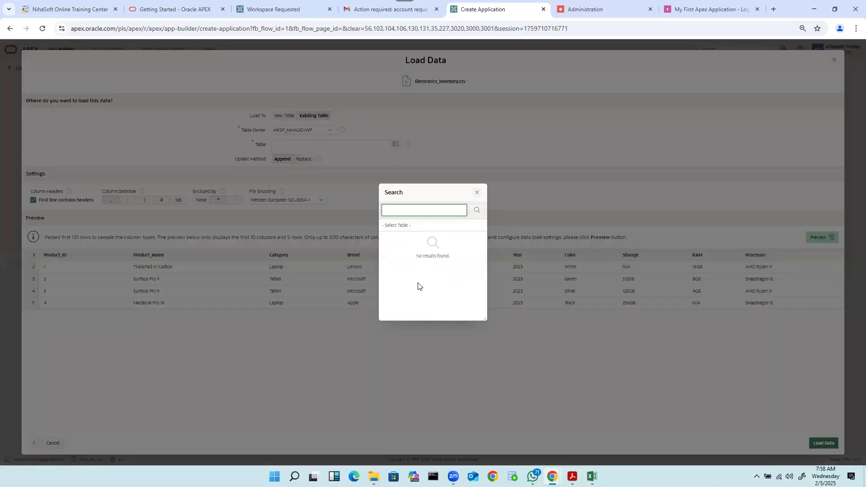
left_click(477, 192)
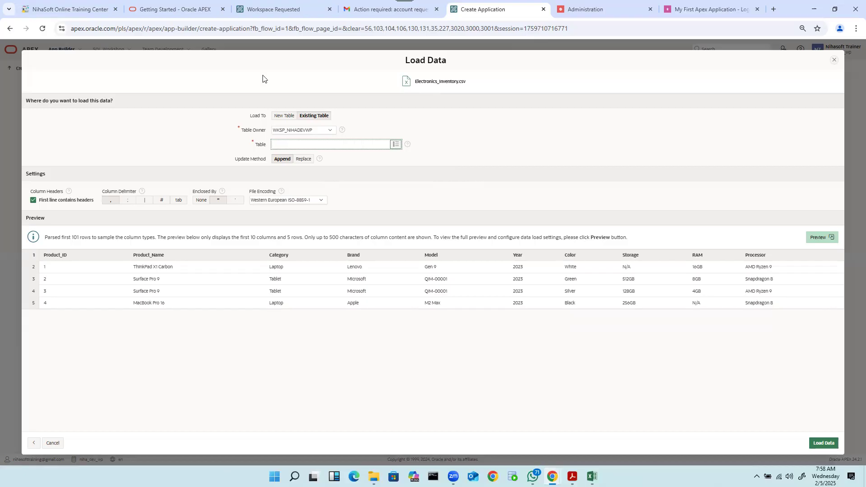
left_click(283, 116)
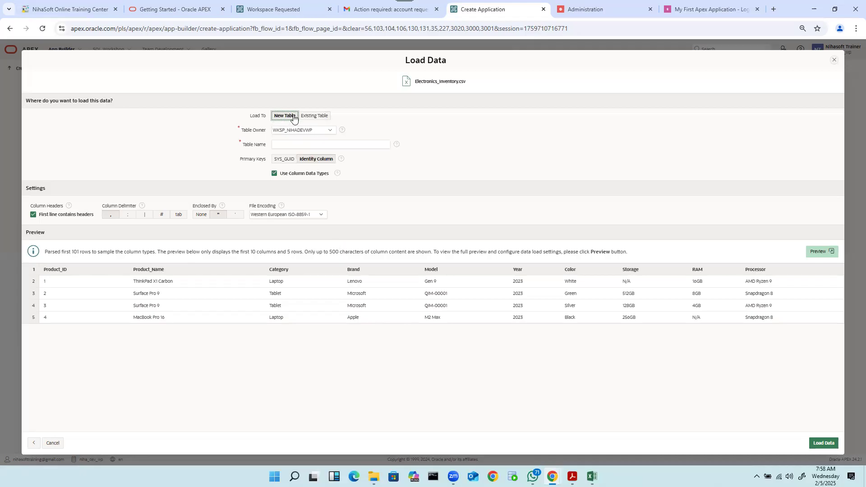
- Name the new table ELECT_INV and load the file's data into it
left_click(286, 144)
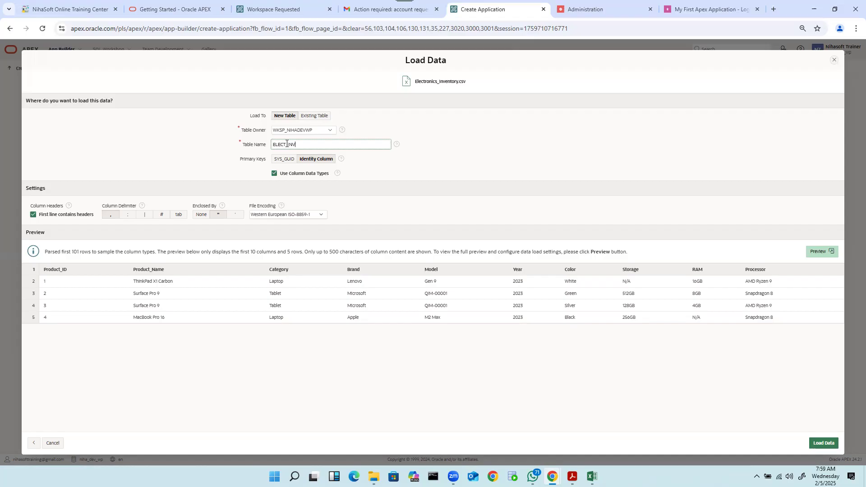
double_click(286, 144)
left_click(384, 166)
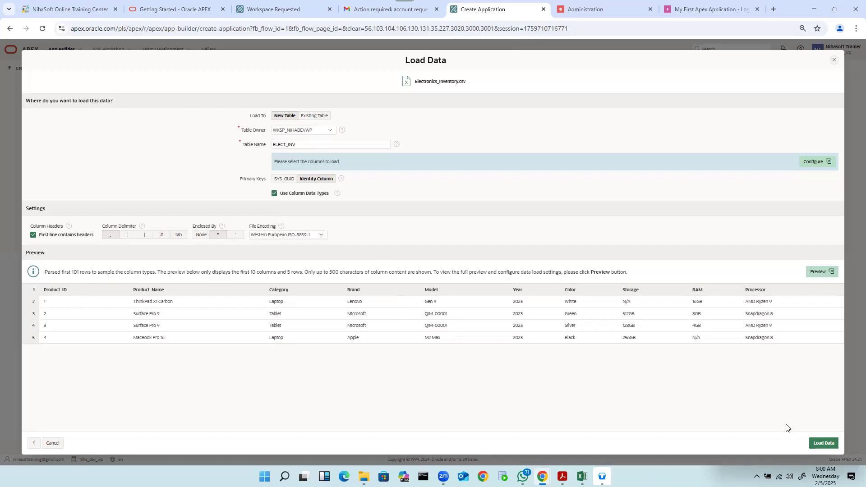
left_click(824, 446)
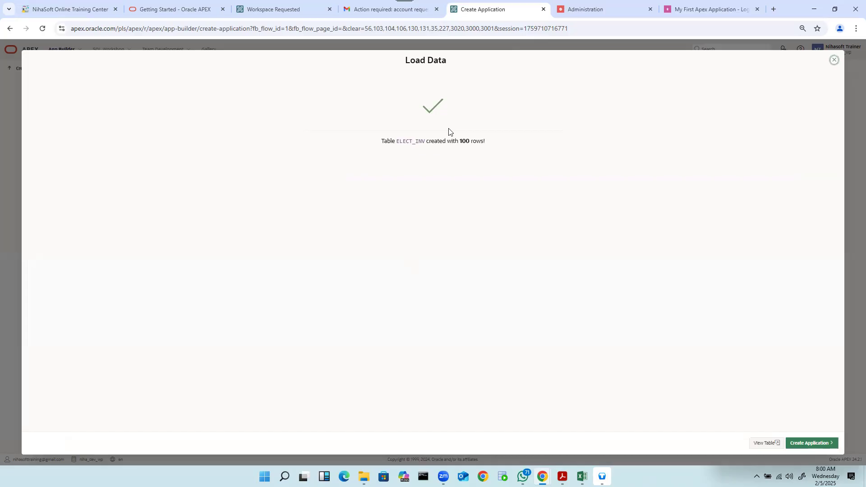
- Compare the loaded table's row count with the last record in the Electronics_Inventory spreadsheet in Excel, and return to the load result
double_click(411, 142)
double_click(466, 143)
key("alt+Tab")
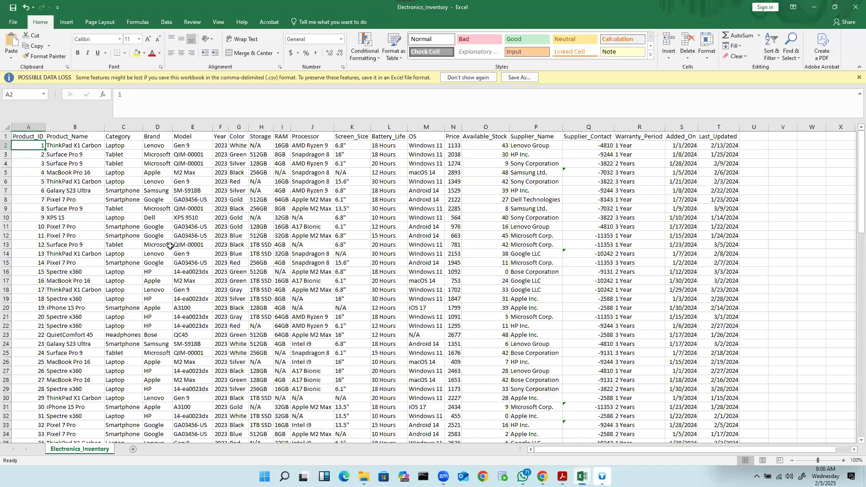
scroll(170, 246, "down", 20)
scroll(101, 279, "up", 1)
left_click(37, 154)
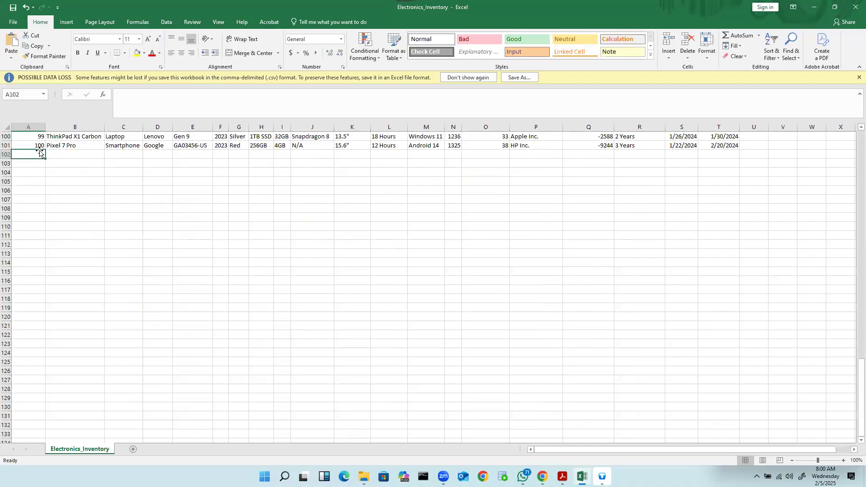
left_click(812, 8)
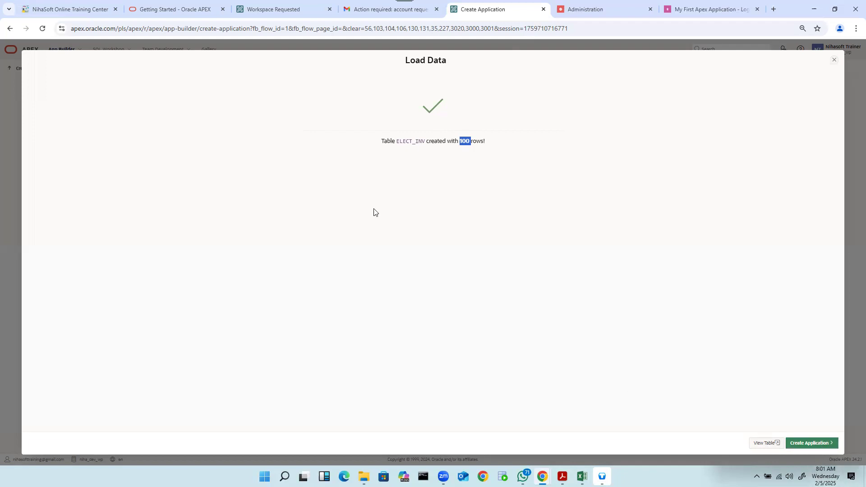
double_click(408, 140)
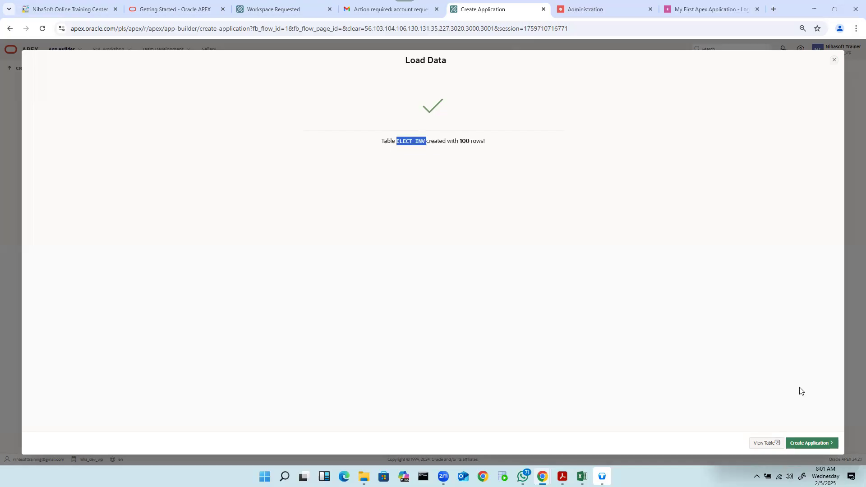
- Create an application from the ELECT_INV table, named Electronics Devices Inventory, with the proposed pages and settings
left_click(819, 444)
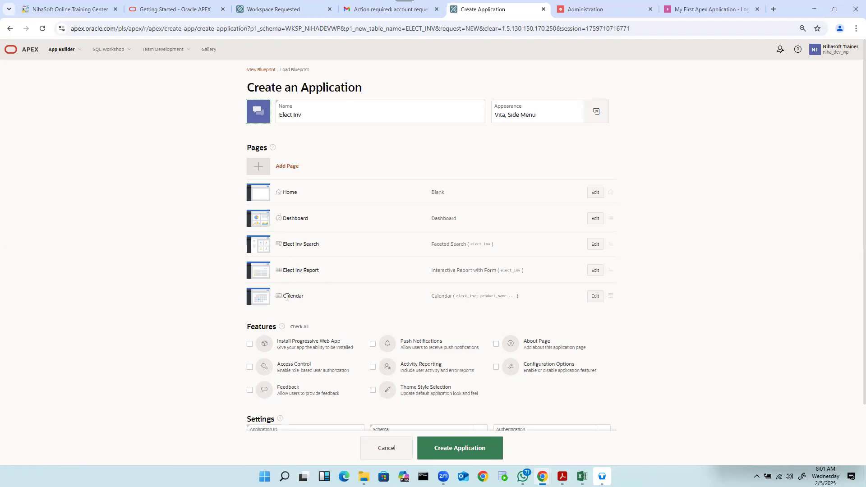
left_click(308, 114)
key("ctrl+a")
key("BackSpace")
type("Elect")
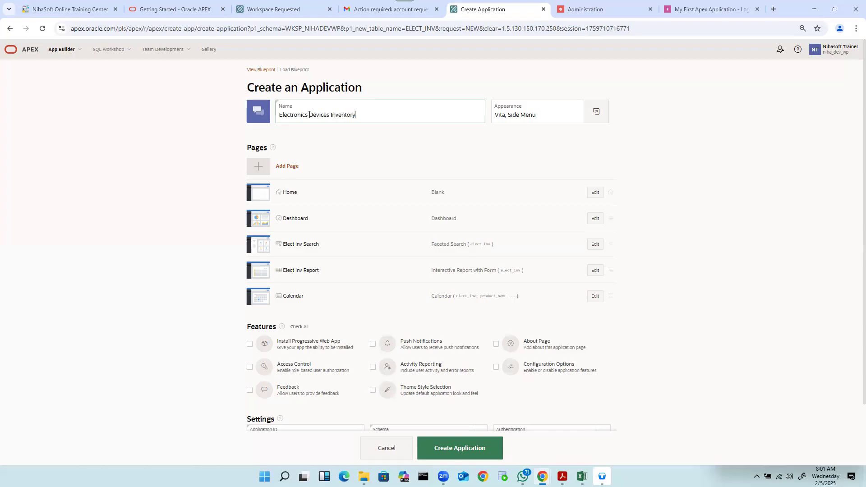
left_click(209, 117)
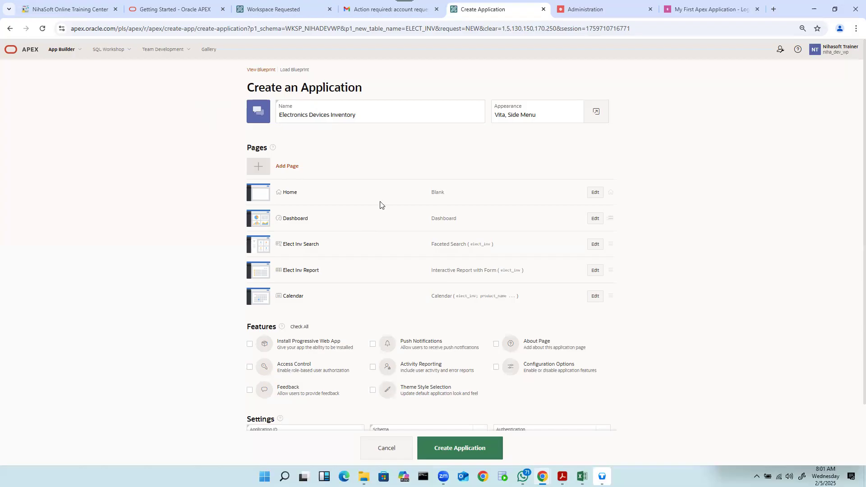
scroll(413, 294, "down", 2)
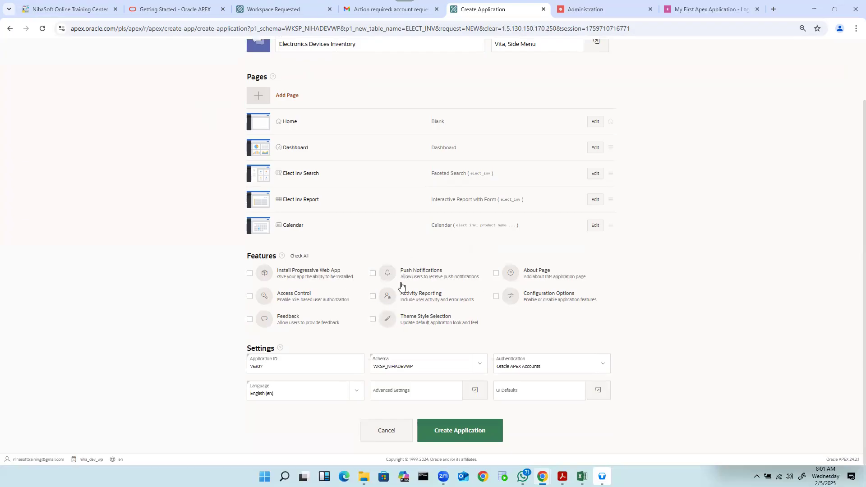
left_click(398, 401)
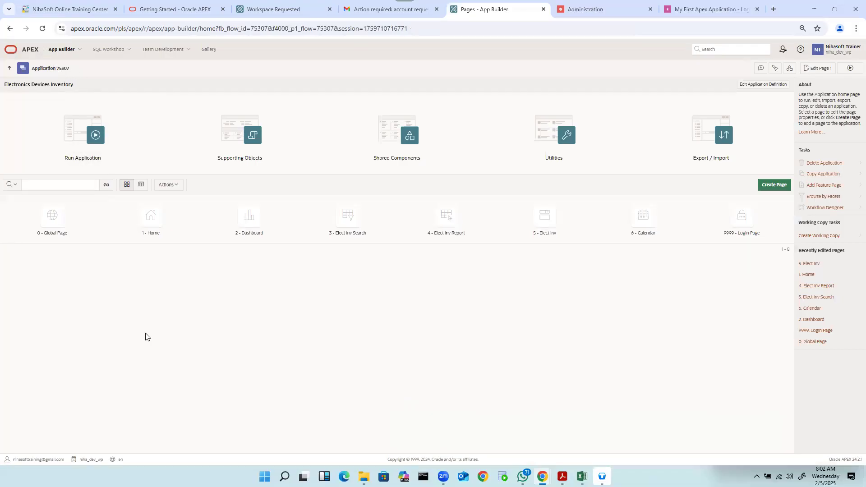
- Run the Electronics Devices Inventory application and sign in with the account password
left_click(72, 134)
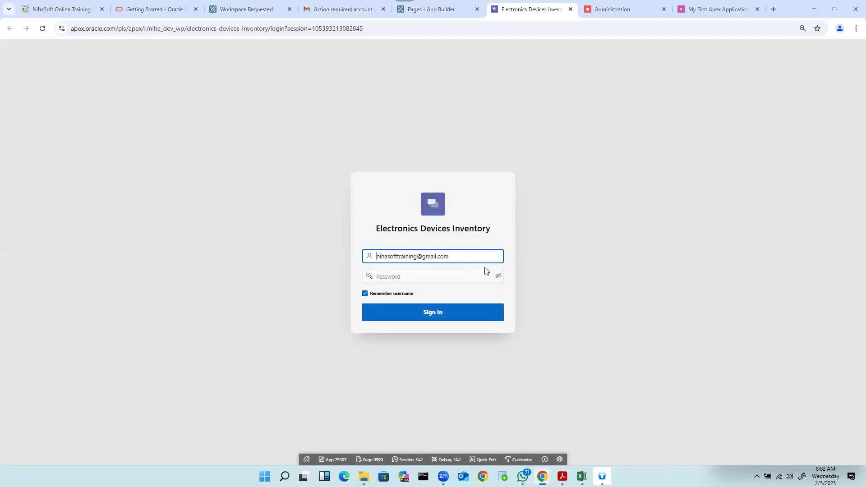
left_click(422, 279)
type("•")
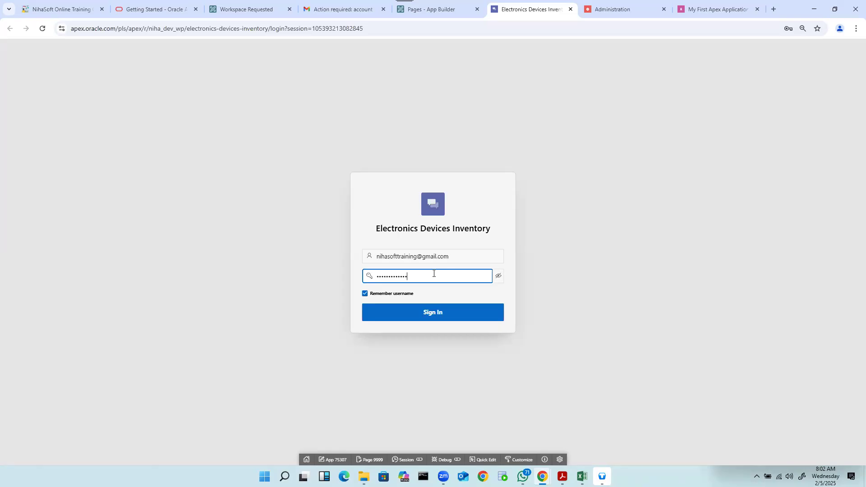
left_click(450, 314)
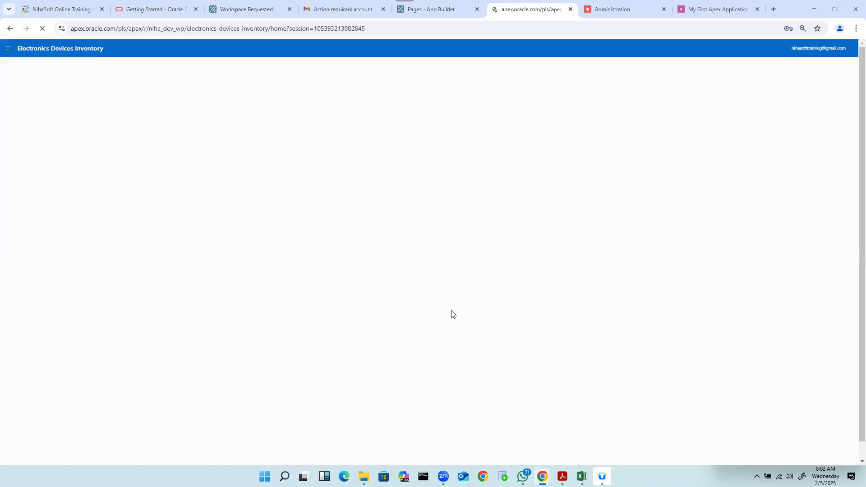
- Expand the application's navigation menu, open the Dashboard page and examine its Product Name, Category, Brand and Model charts
left_click(813, 51)
left_click(9, 48)
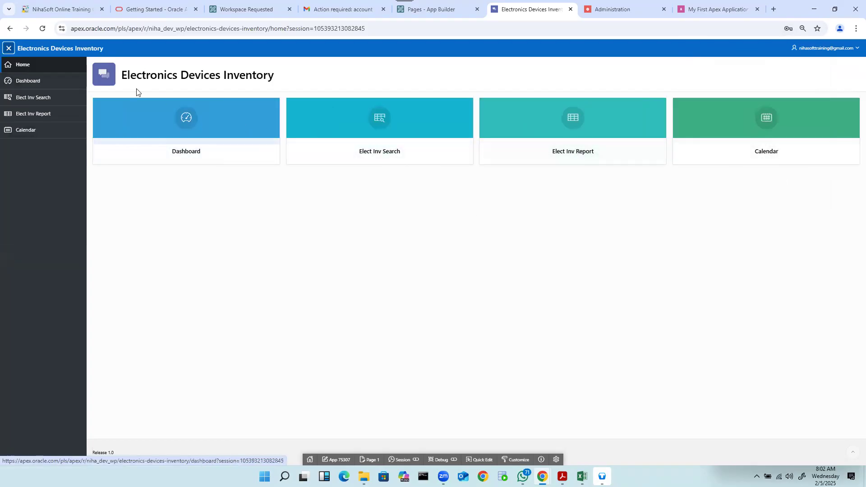
left_click(48, 81)
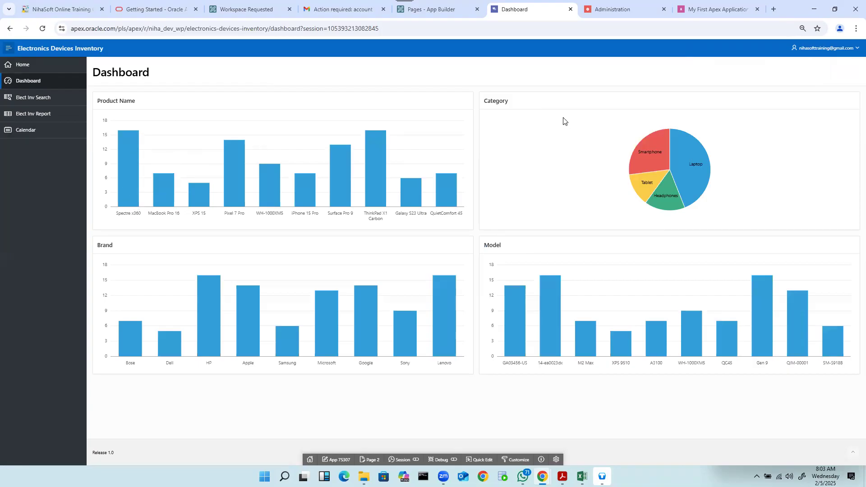
mouse_move(649, 156)
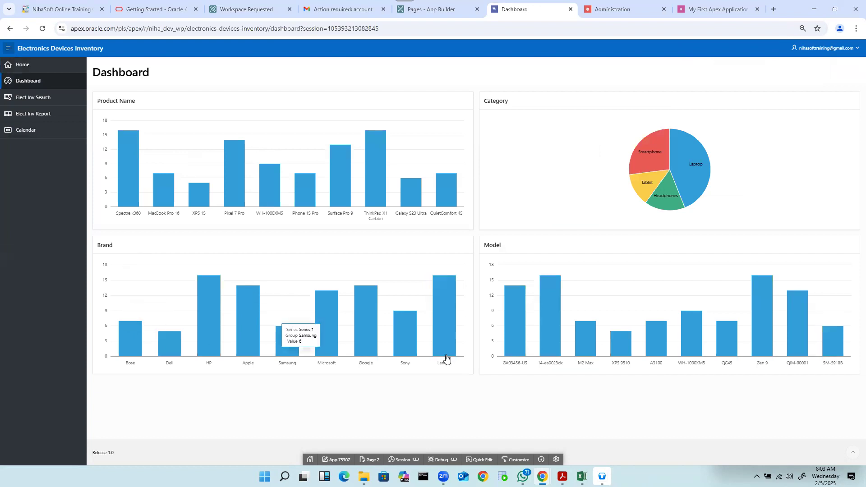
mouse_move(822, 354)
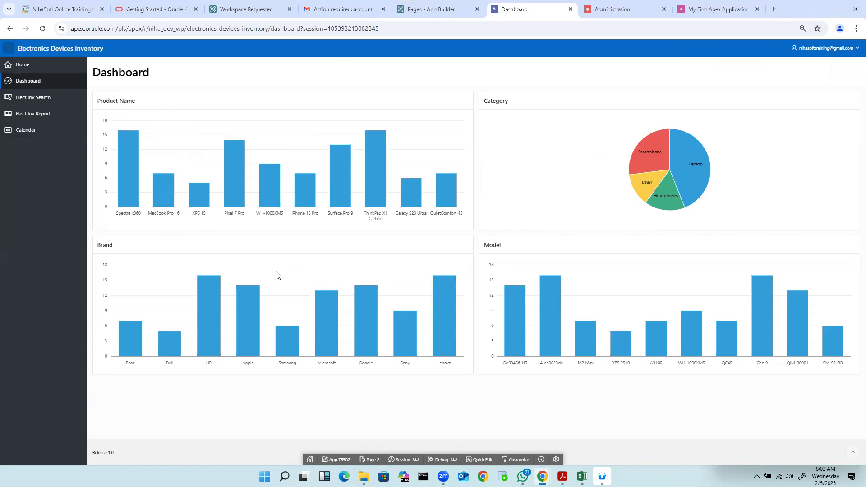
- On the Elect Inv Search page, filter the records by products Spectre x360 and Pixel 7 Pro and brand HP
left_click(45, 101)
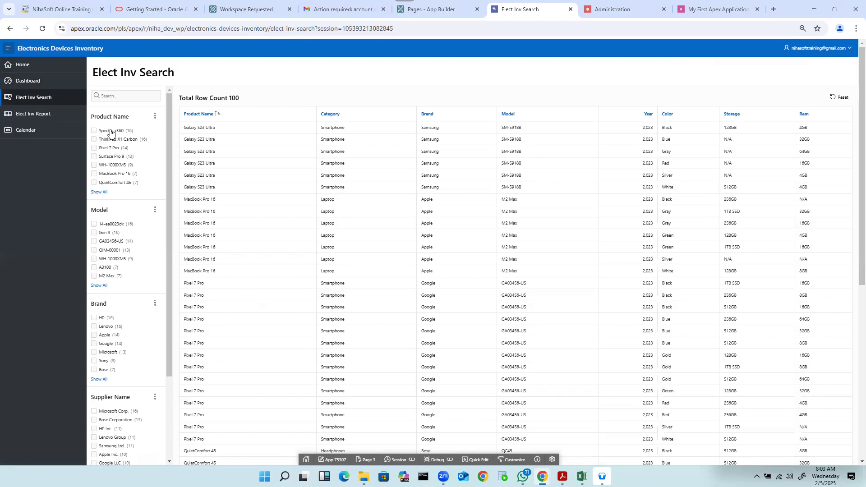
left_click(104, 132)
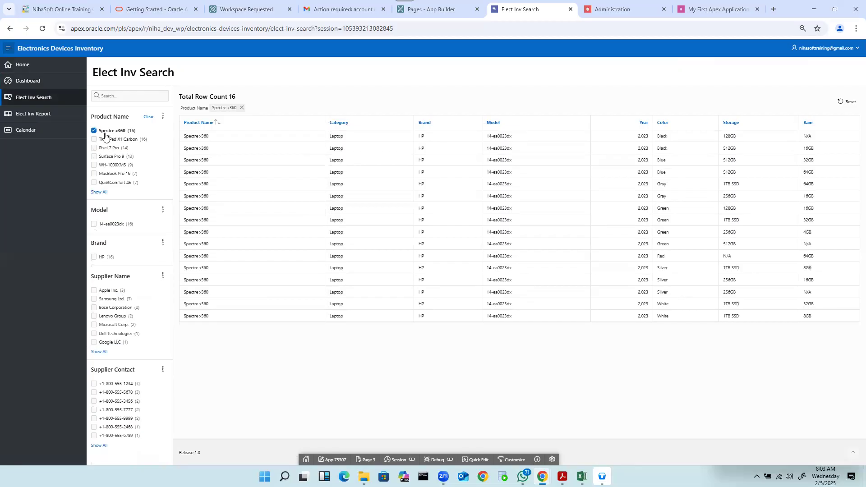
left_click(105, 148)
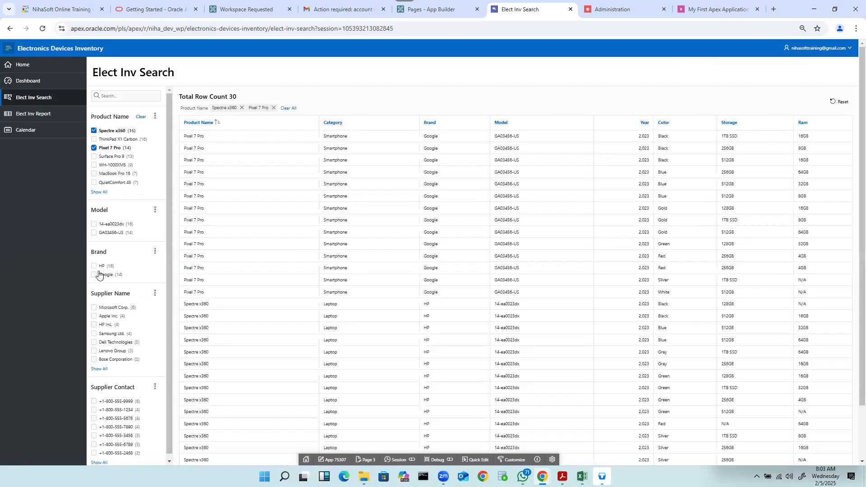
left_click(94, 268)
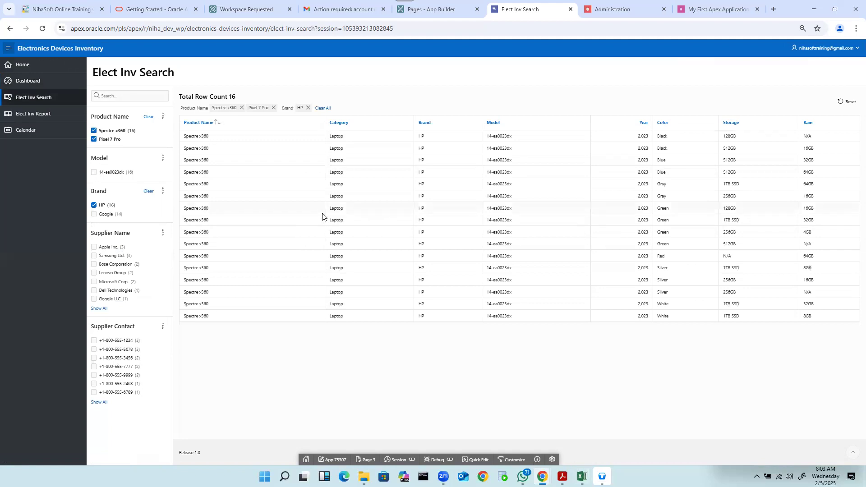
- On the Elect Inv Report page, open the first Galaxy S23 Ultra record, review its fields and close it without changes
left_click(50, 118)
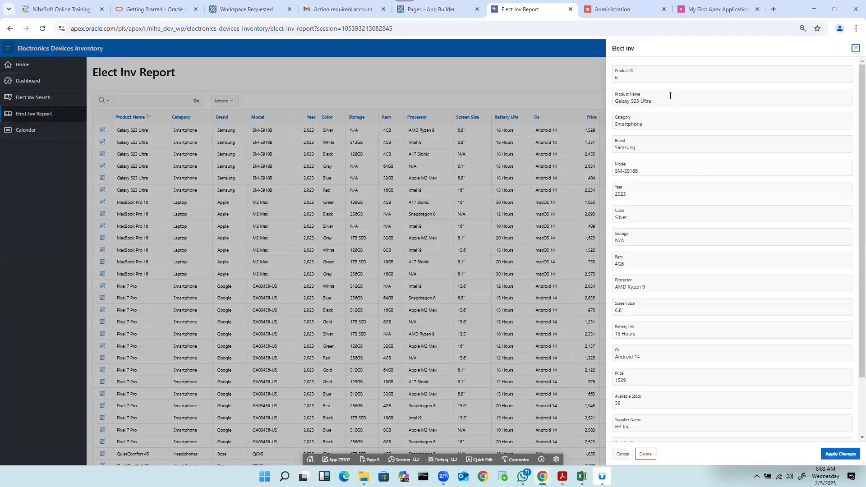
scroll(656, 263, "down", 2)
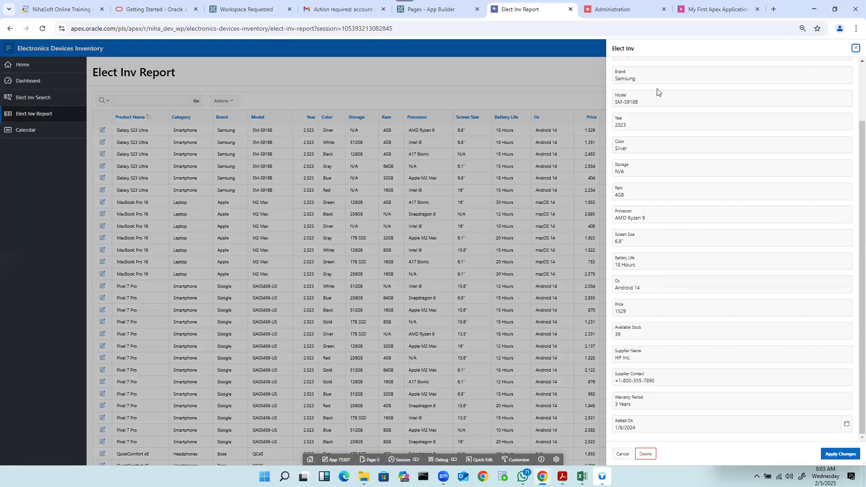
left_click(856, 48)
- Open the Calendar page, go back month by month to December 2023 and examine the product entries
left_click(47, 131)
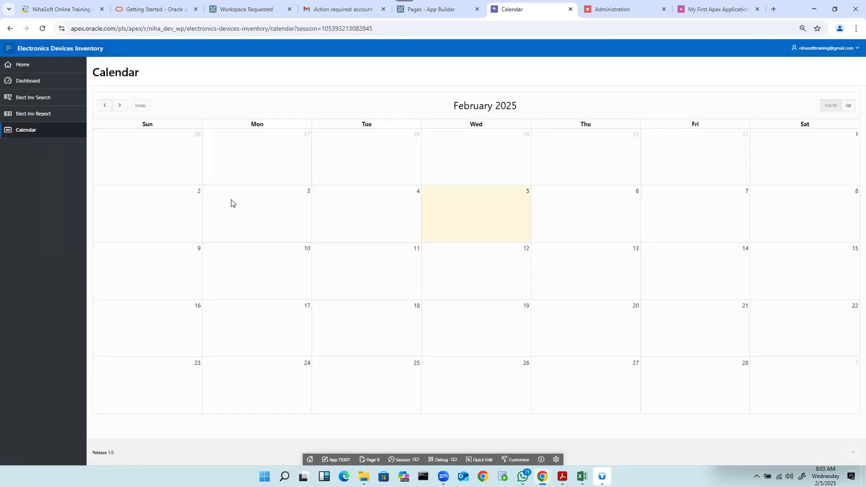
left_click(104, 105)
left_click(105, 105)
left_click(104, 106)
left_click(105, 105)
left_click(105, 109)
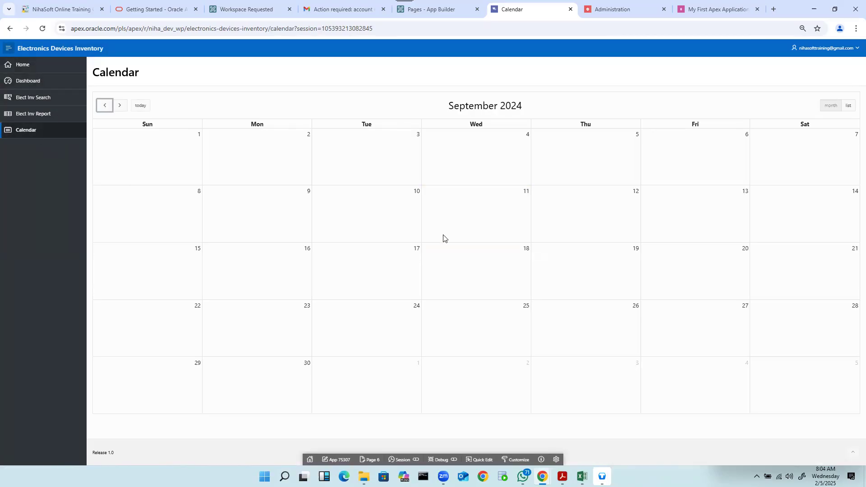
left_click(100, 109)
left_click(100, 109)
left_click(100, 108)
left_click(100, 109)
left_click(100, 108)
left_click(100, 109)
left_click(100, 109)
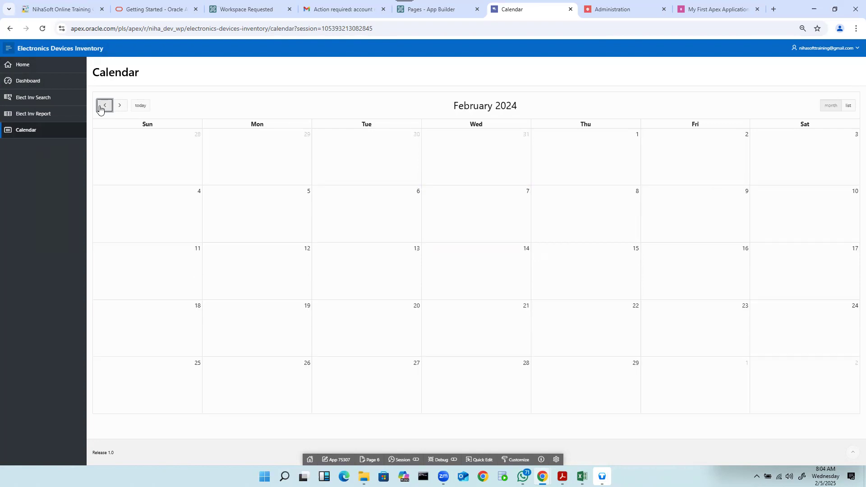
left_click(100, 108)
left_click(100, 108)
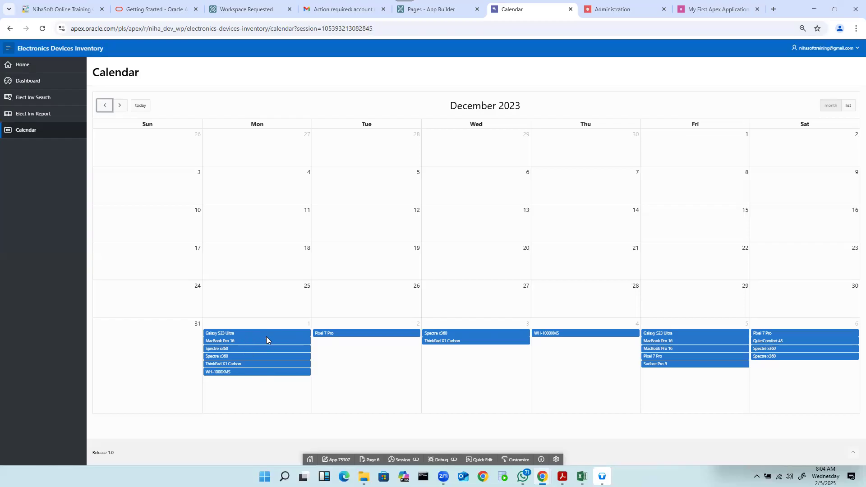
mouse_move(264, 335)
- Compare the page list of Electronics Devices Inventory in App Builder with the running application, ending in App Builder
left_click(442, 13)
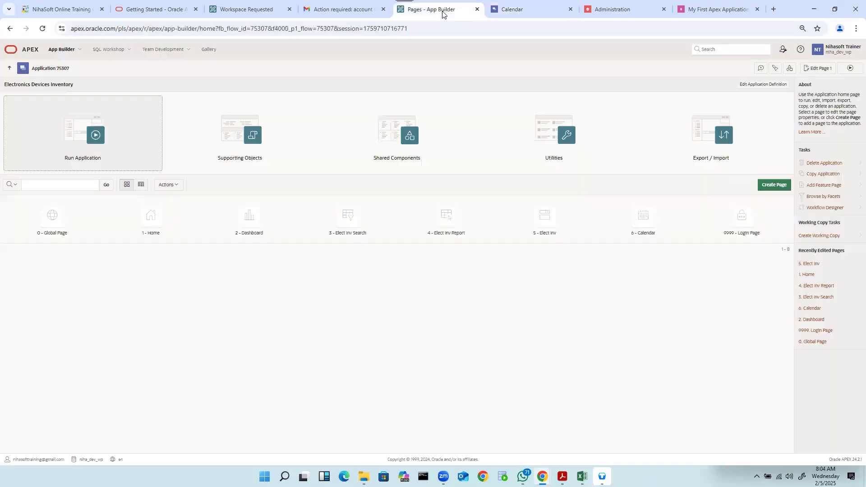
left_click(526, 10)
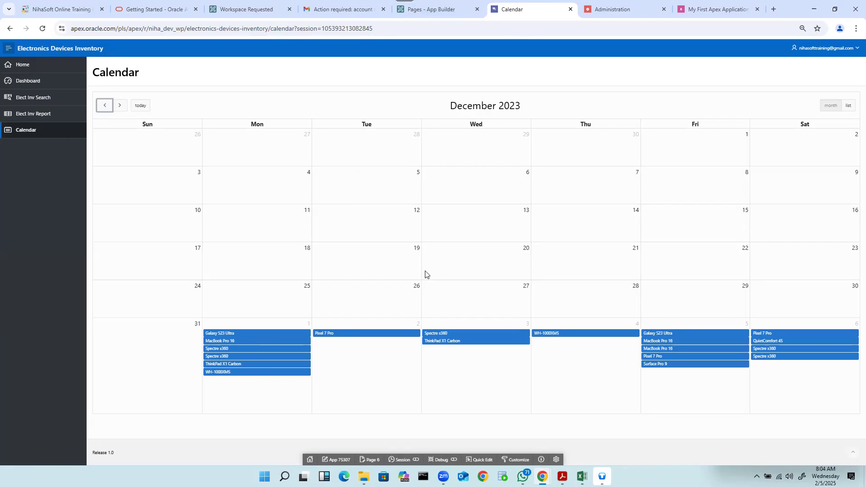
left_click(444, 9)
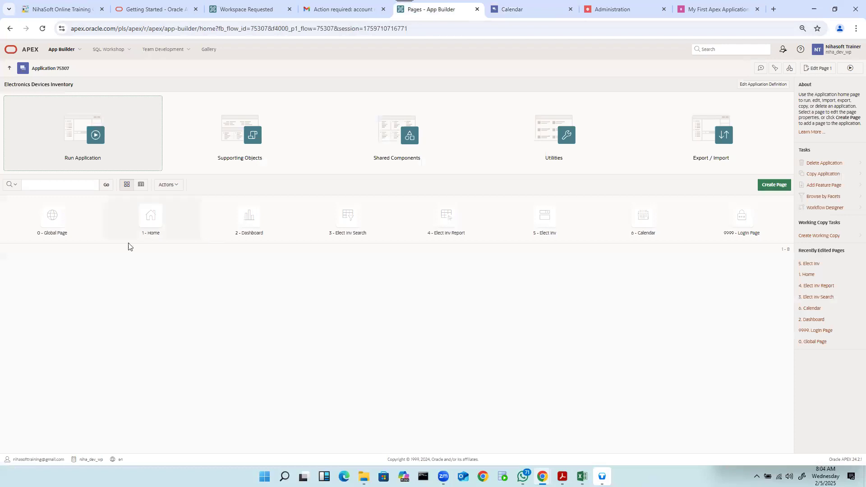
left_click(512, 9)
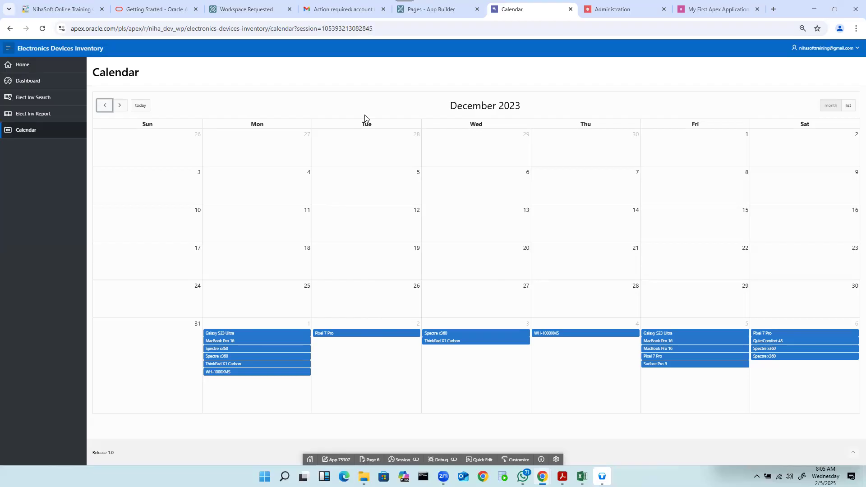
left_click(437, 12)
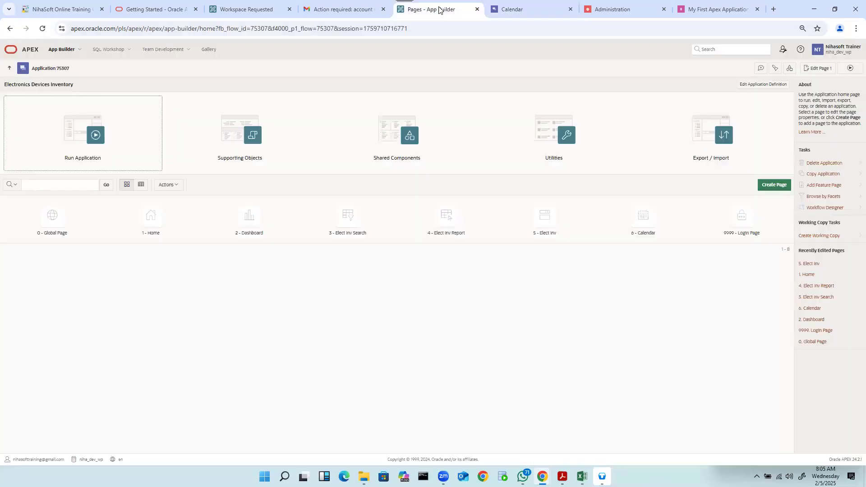